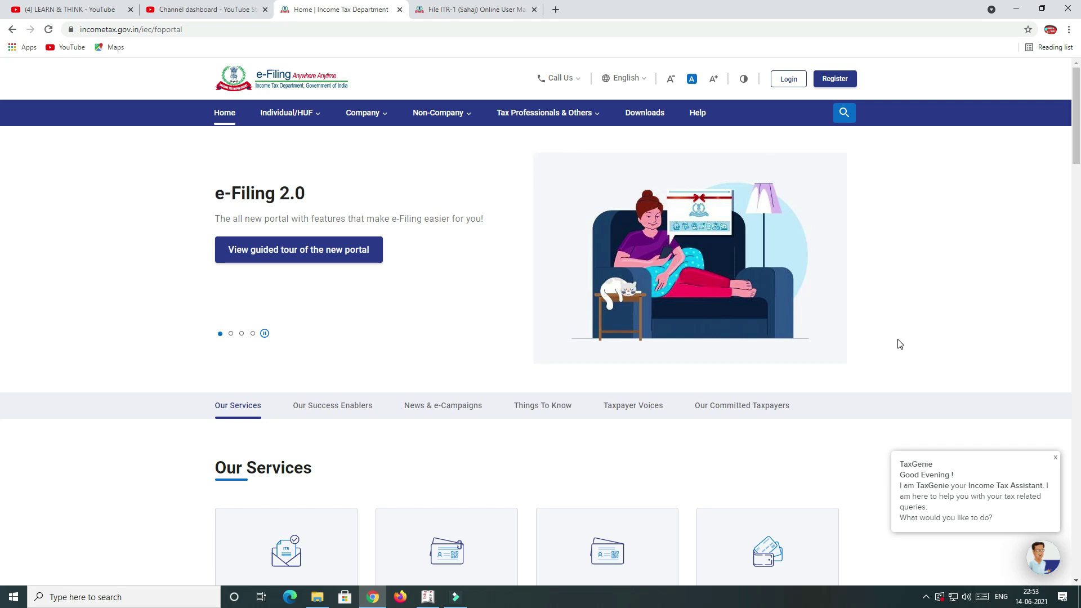
Step: View the ITR-1 (Sahaj) guide's e-Verify step, then go back to the e-Filing home tab
click(495, 10)
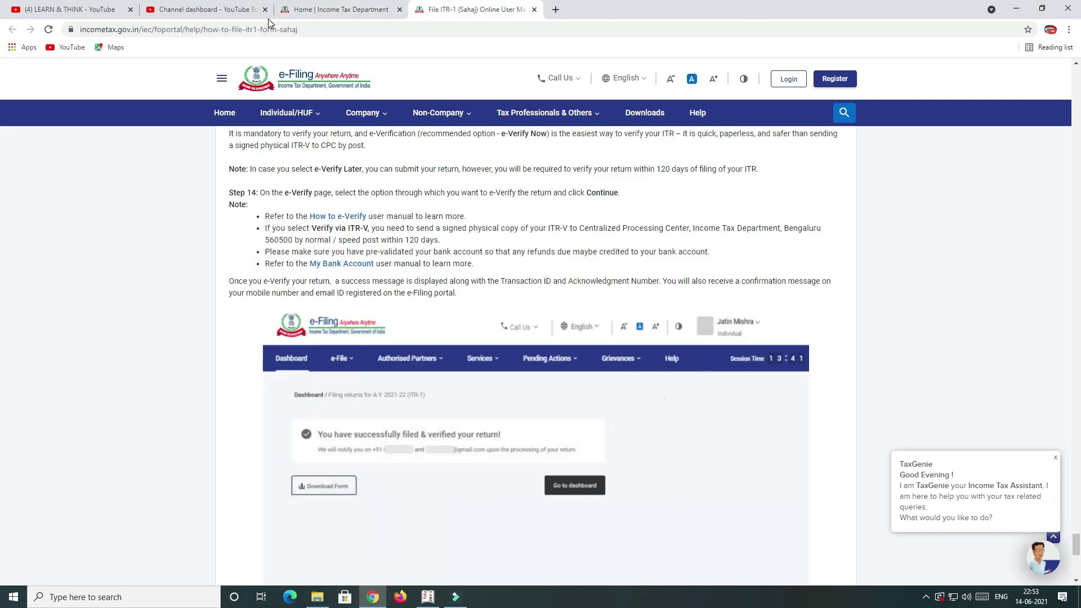
click(356, 12)
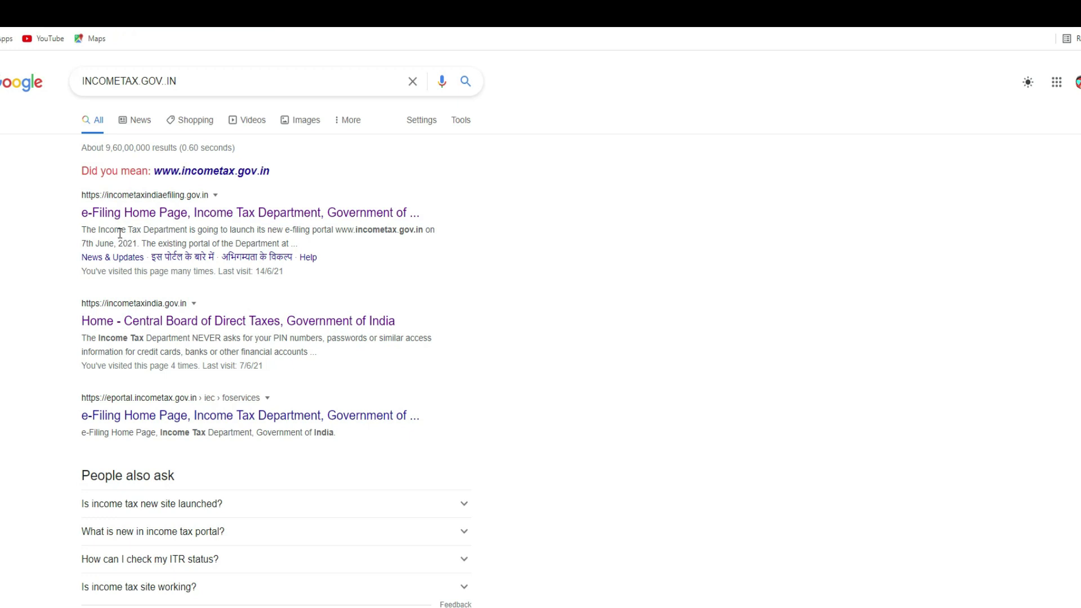
Step: Open 'e-Filing Home Page, Income Tax Department' from the Google results
click(191, 215)
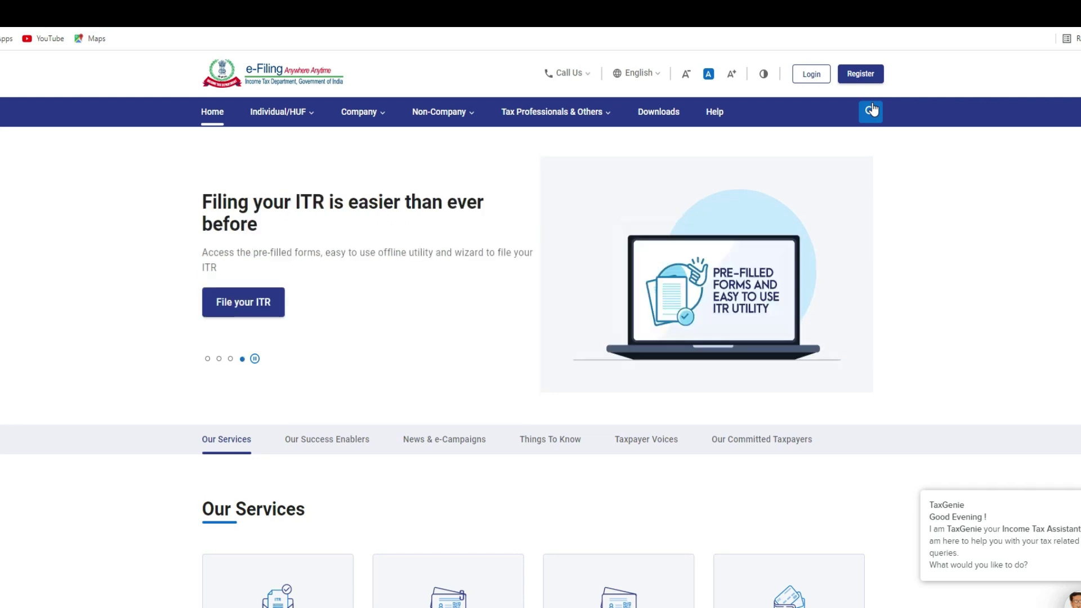
Step: Go to the login page and submit the PAN as the user ID
click(813, 79)
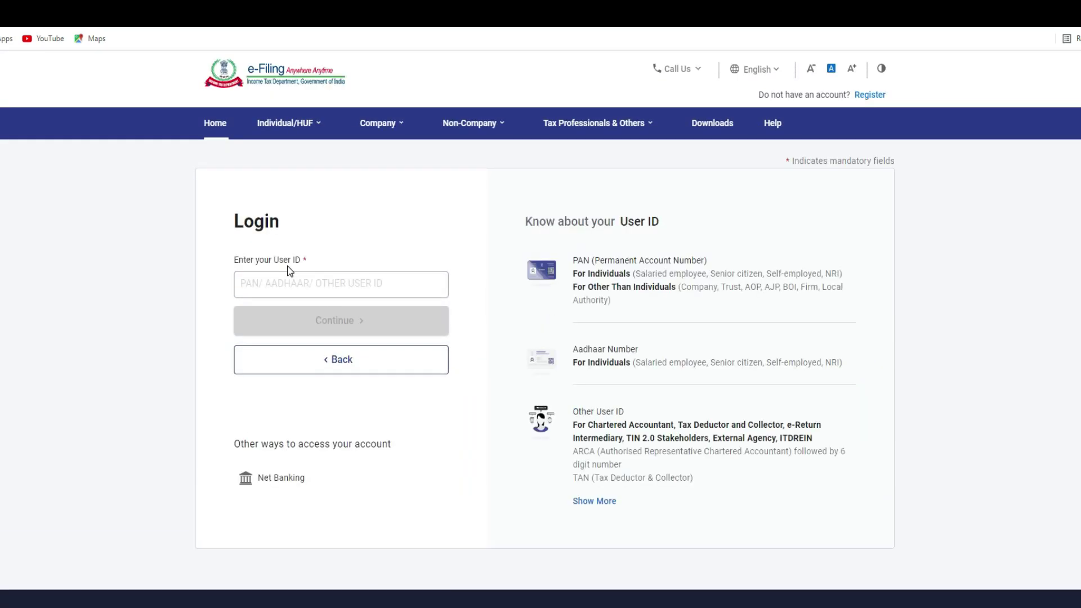
click(273, 285)
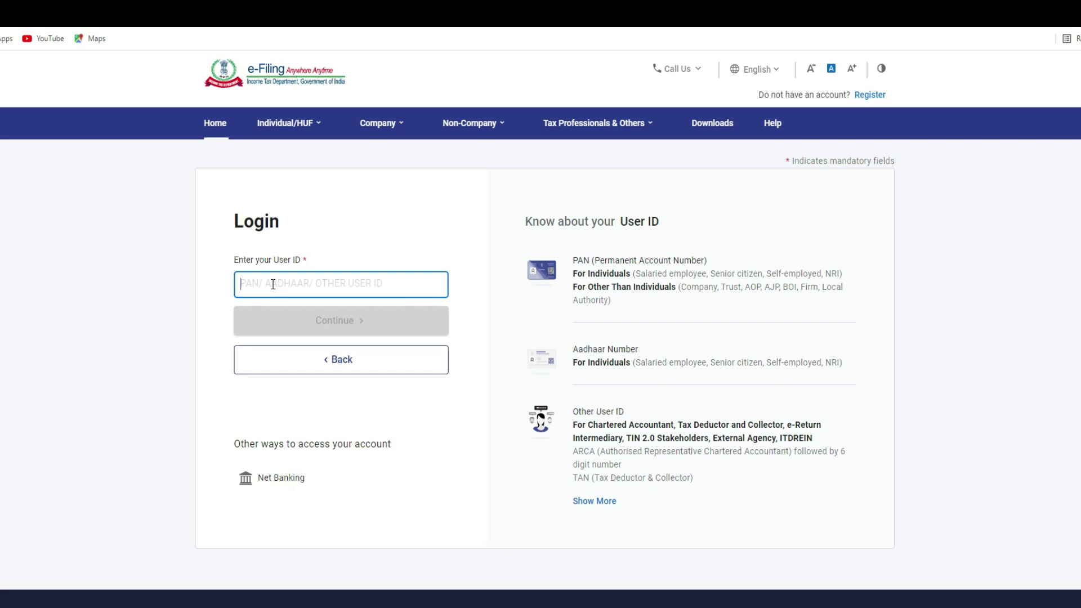
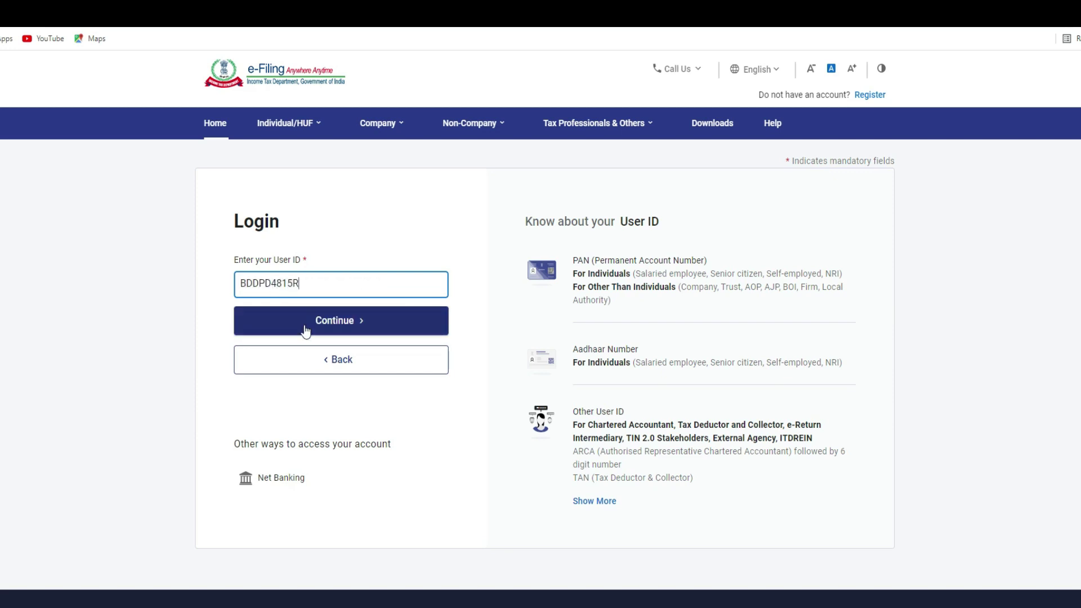
click(325, 335)
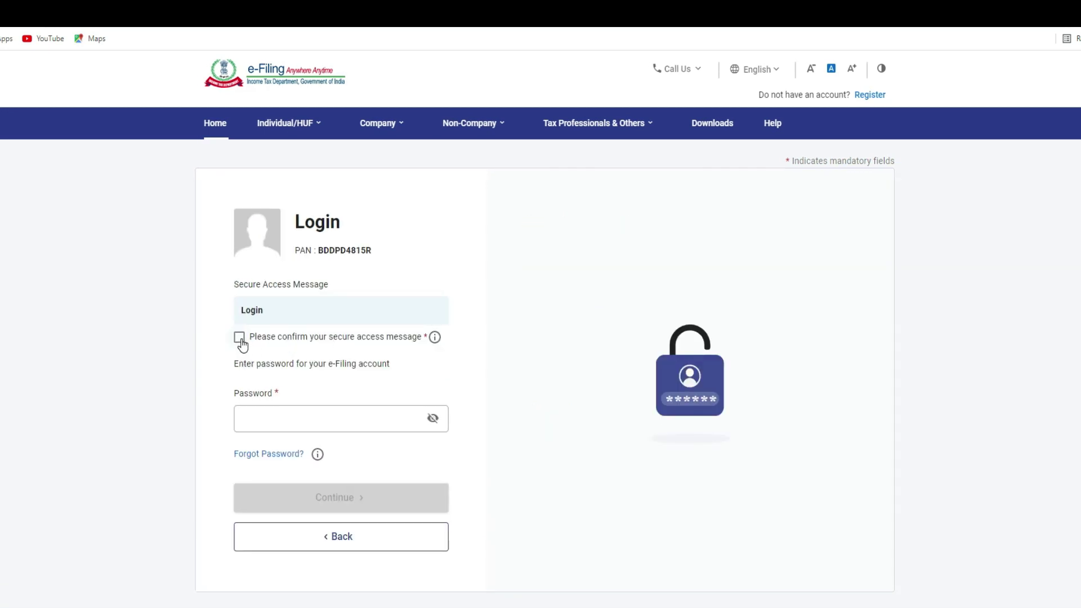
Step: Confirm the secure access message and sign in with the account password
click(239, 337)
scroll(463, 369, down, 2)
click(260, 293)
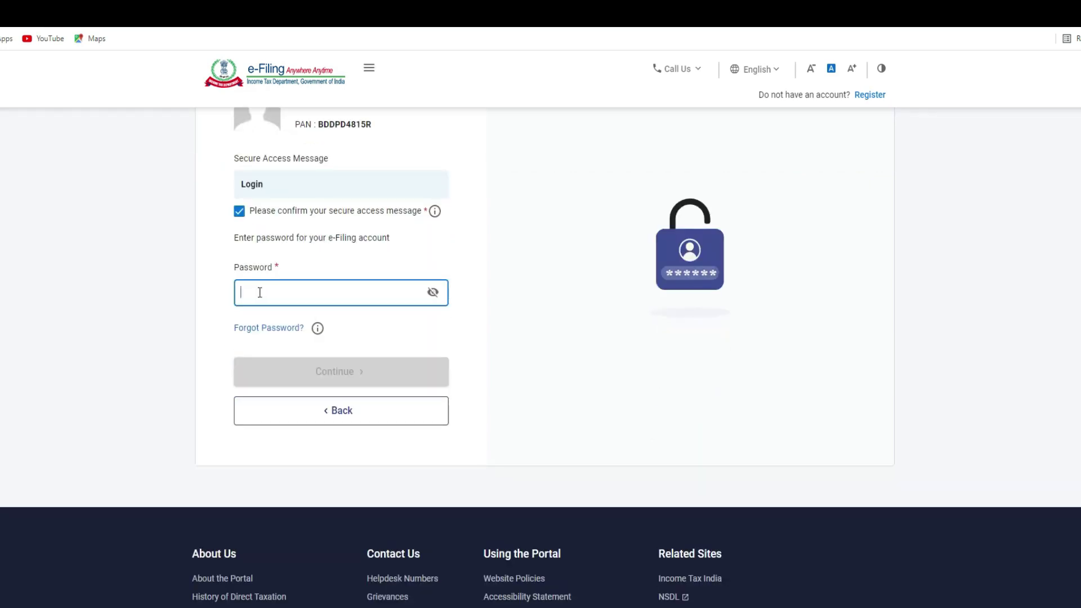
text(•••••)
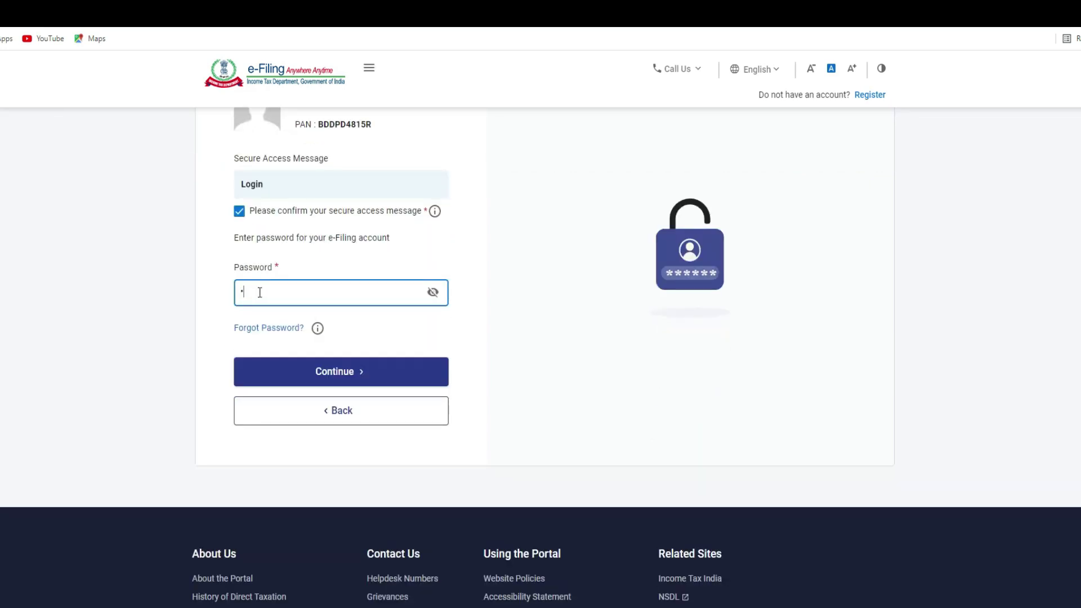
text(•••••••)
click(340, 376)
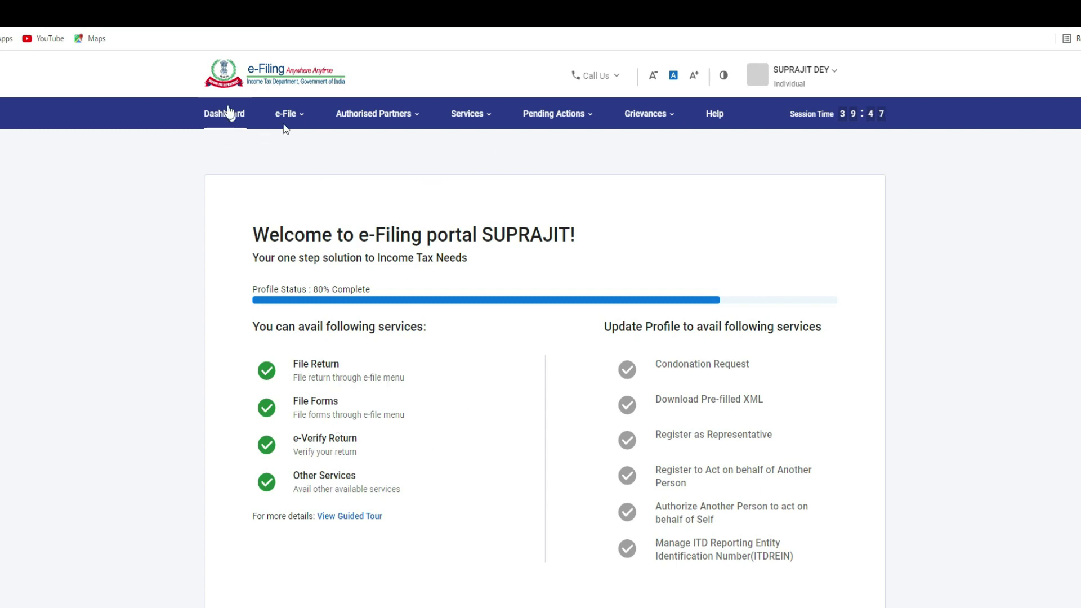
Step: Start filing an income tax return via e-File > Income Tax Returns > File Income Tax Return
mouse_move(290, 119)
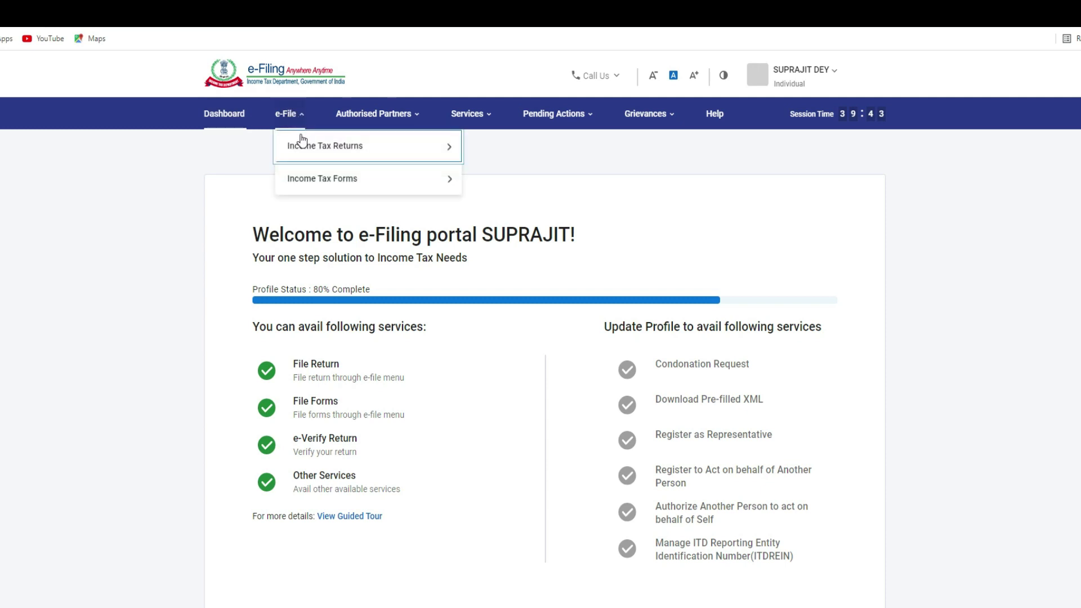
mouse_move(303, 140)
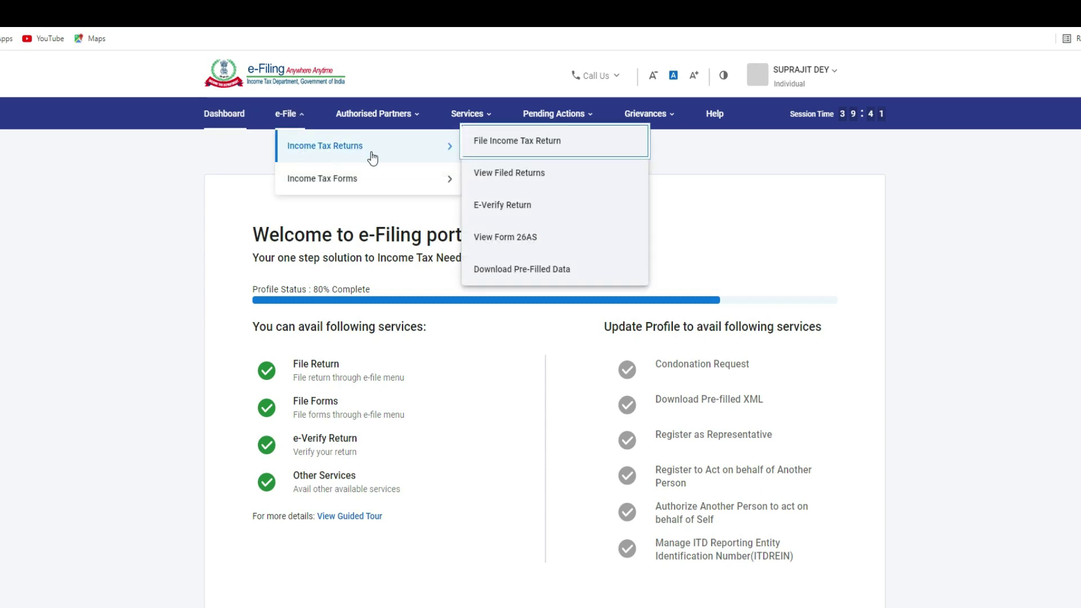
click(537, 145)
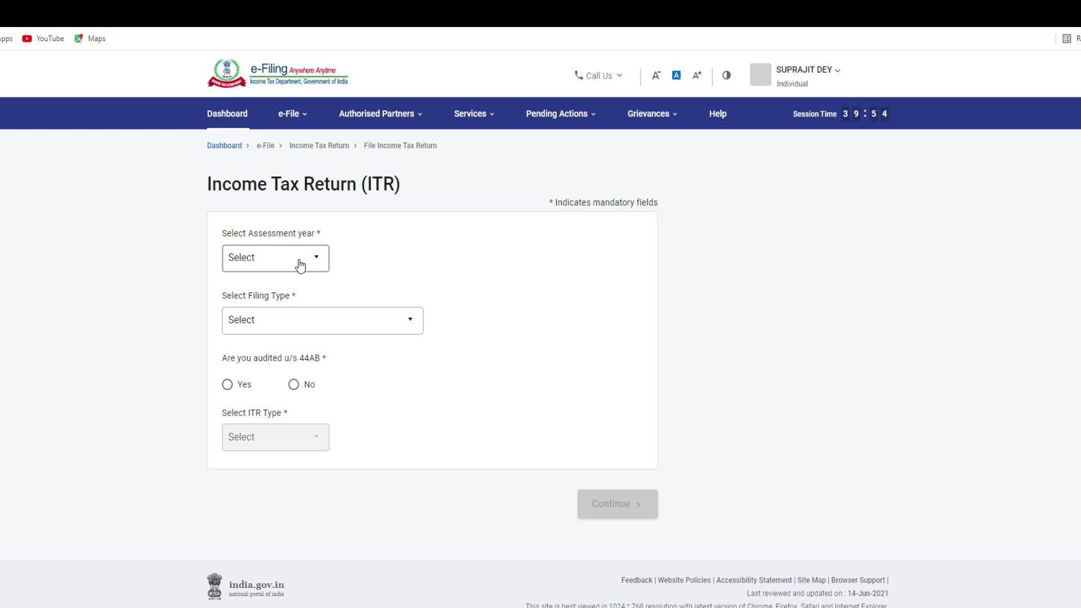
Step: Select assessment year 2021-22 and the Online (Recommended) filing mode
click(301, 266)
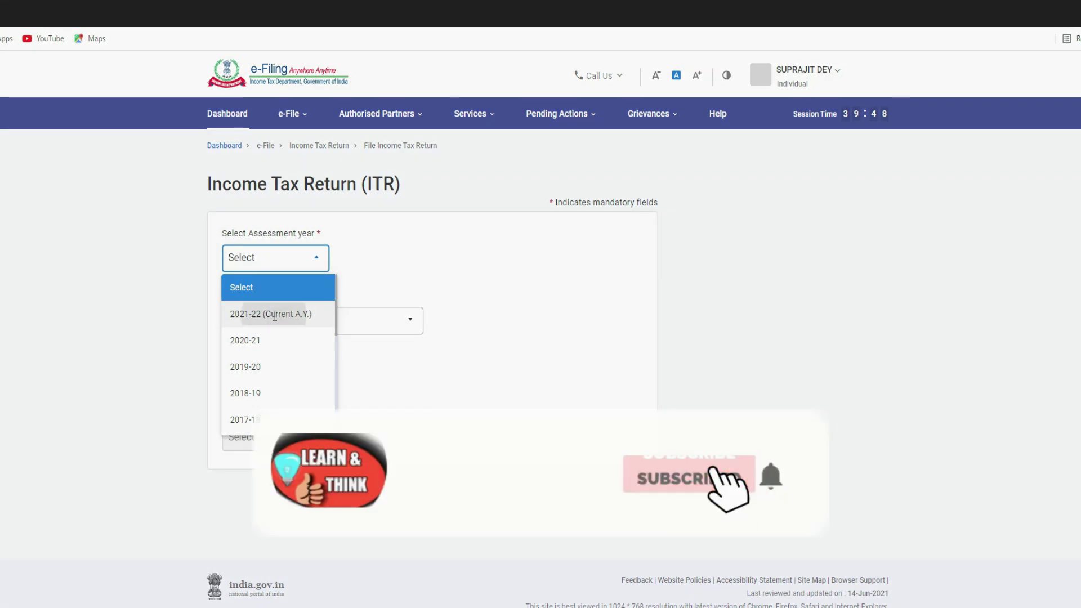
click(274, 316)
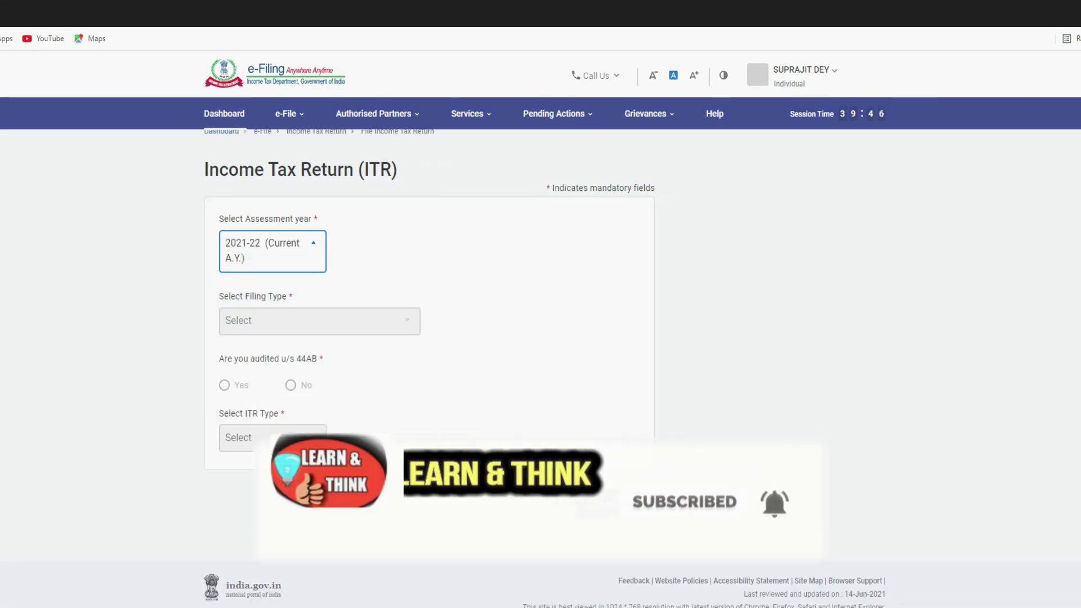
click(609, 504)
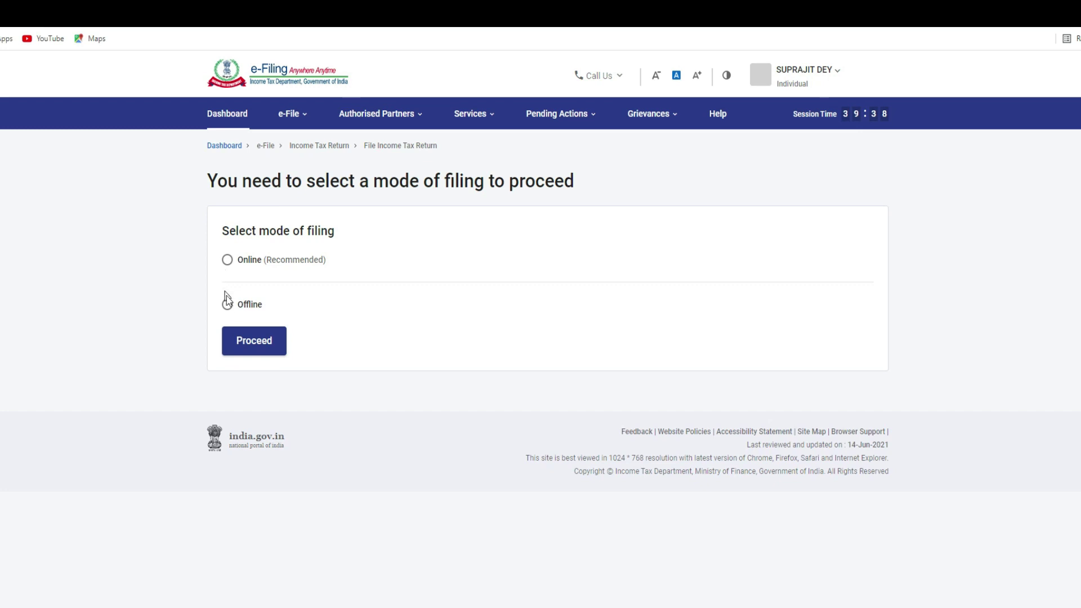
click(227, 263)
click(258, 349)
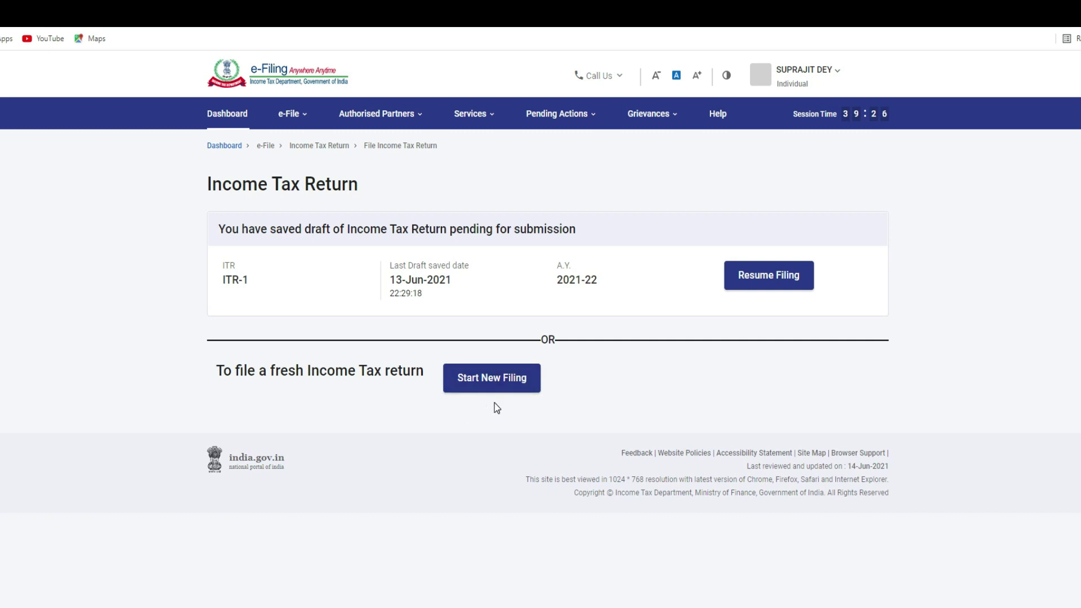
Step: Start a new filing with Individual status and proceed with the ITR - 1 form
click(499, 383)
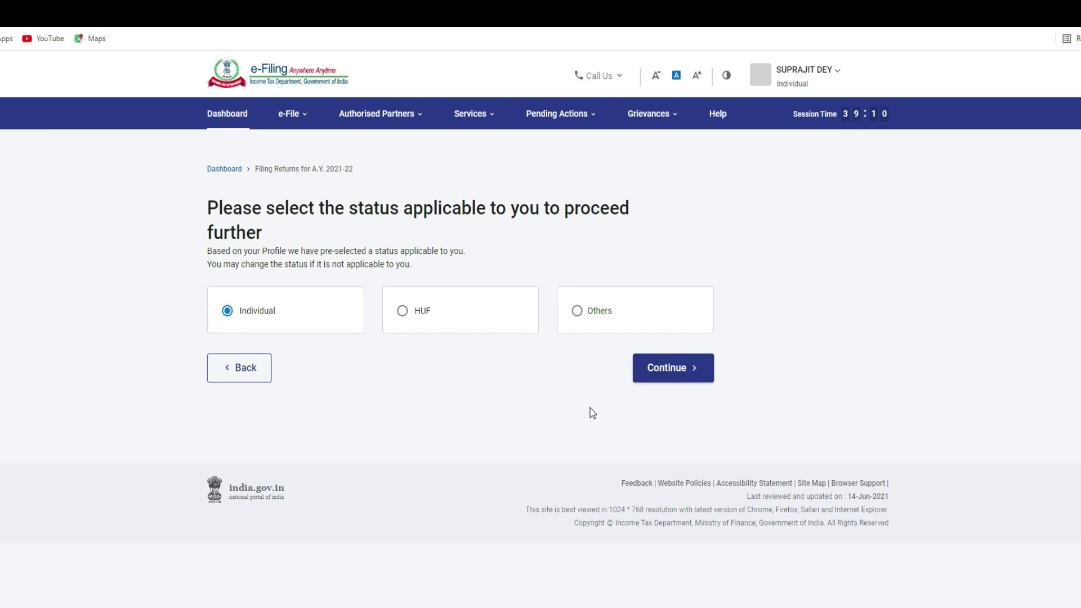
click(662, 367)
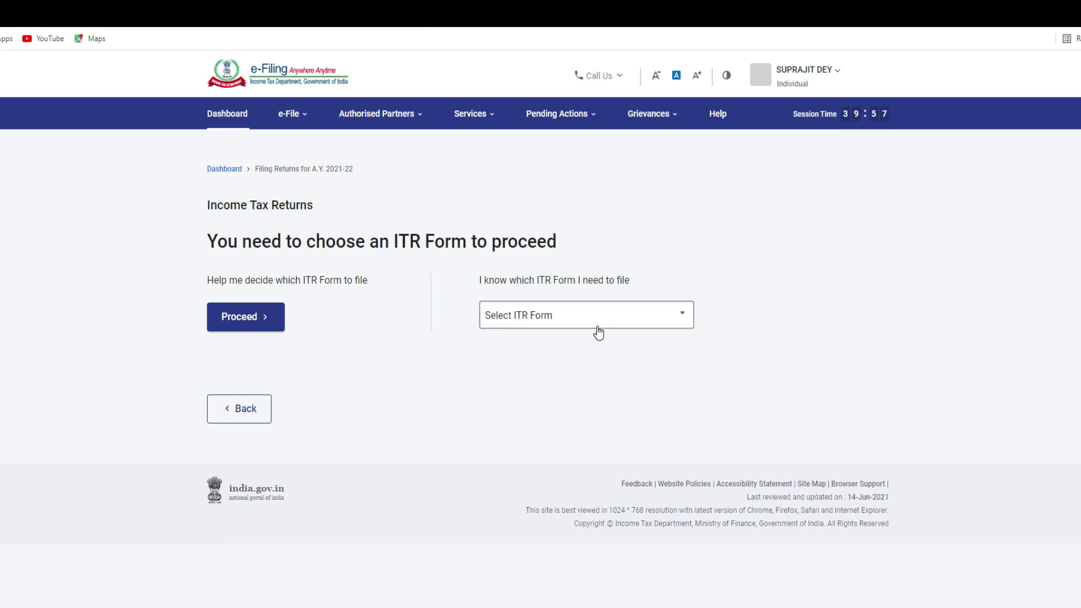
click(535, 320)
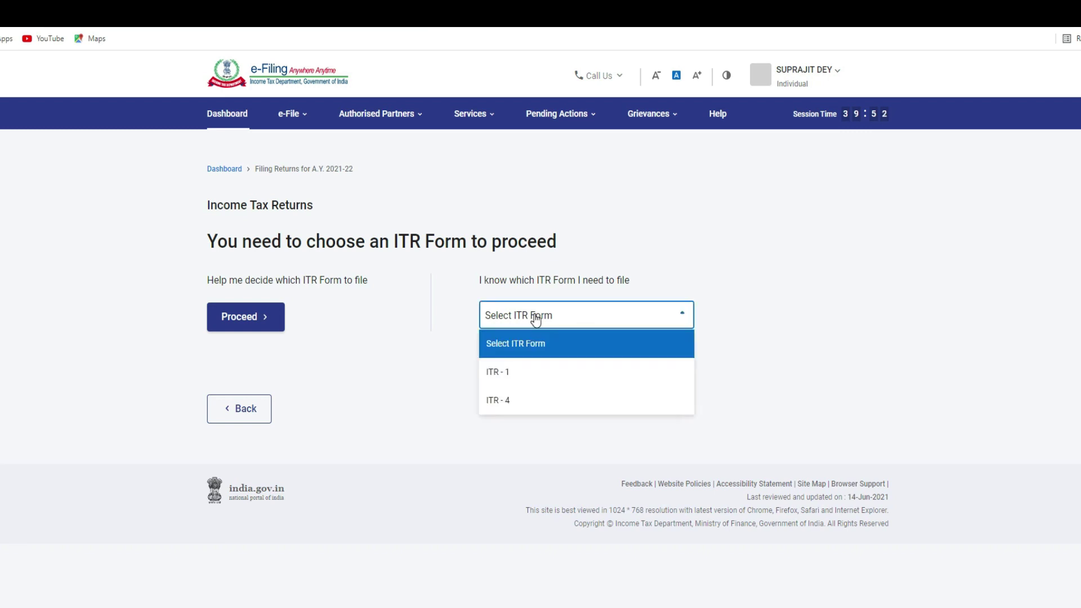
click(532, 382)
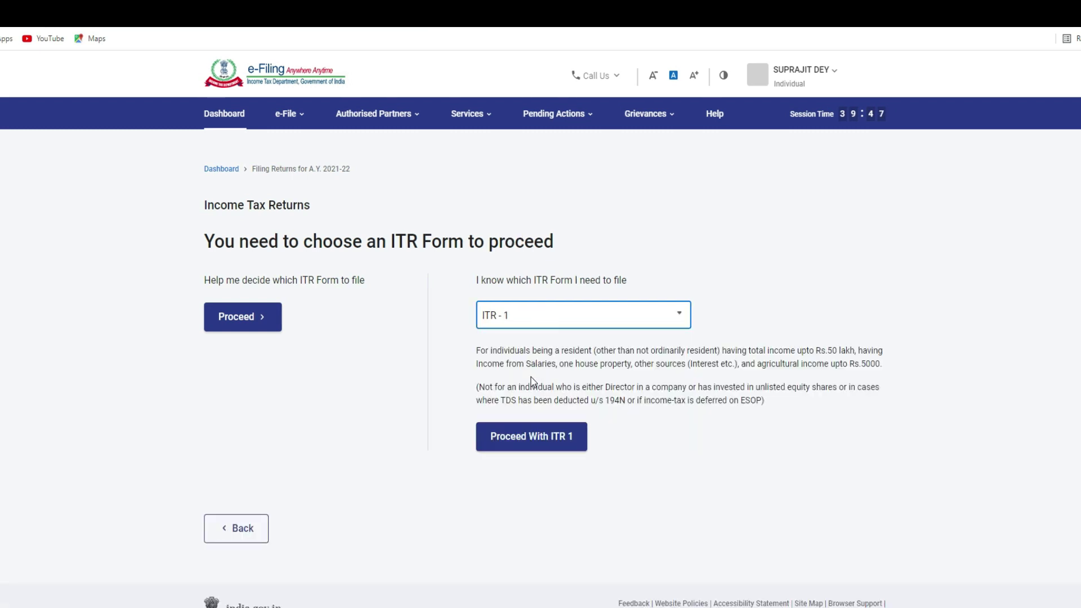
click(527, 442)
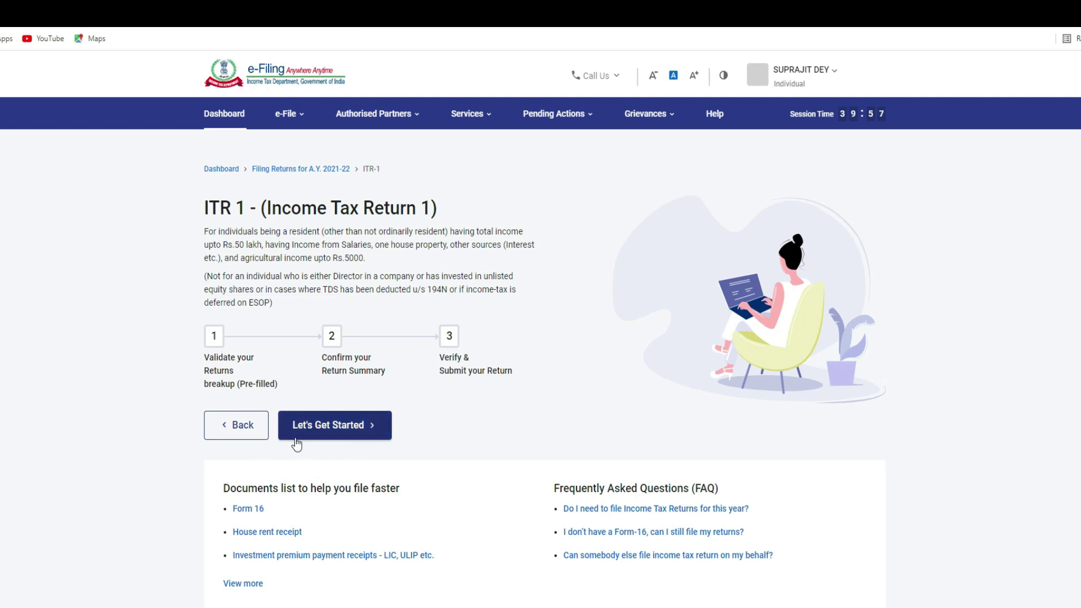
Step: Begin the ITR-1 steps, giving 'Taxable income is more than basic exemption limit' as the filing reason
click(348, 430)
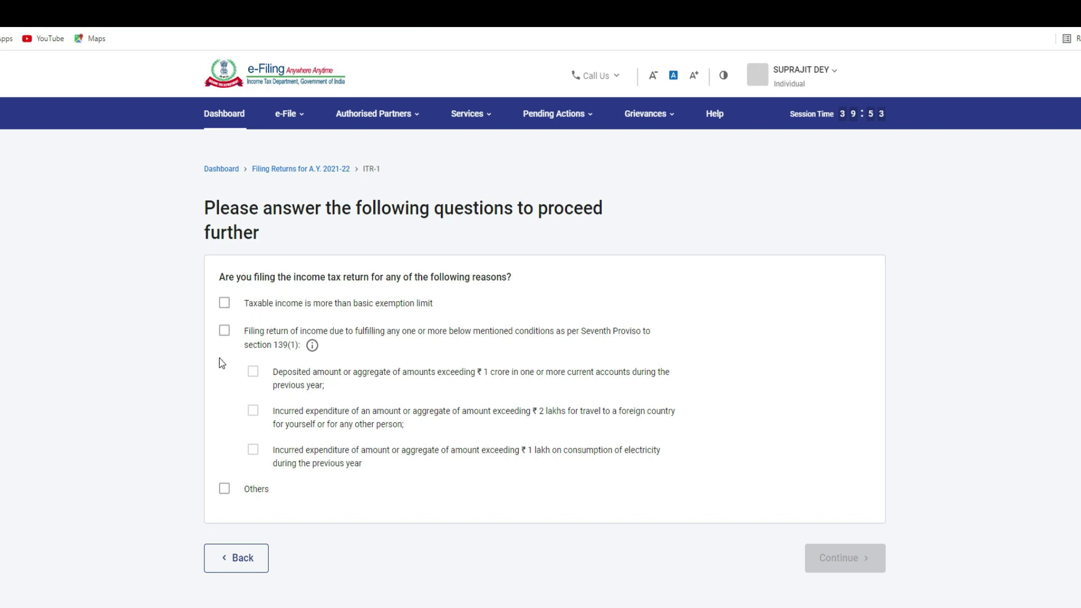
click(226, 305)
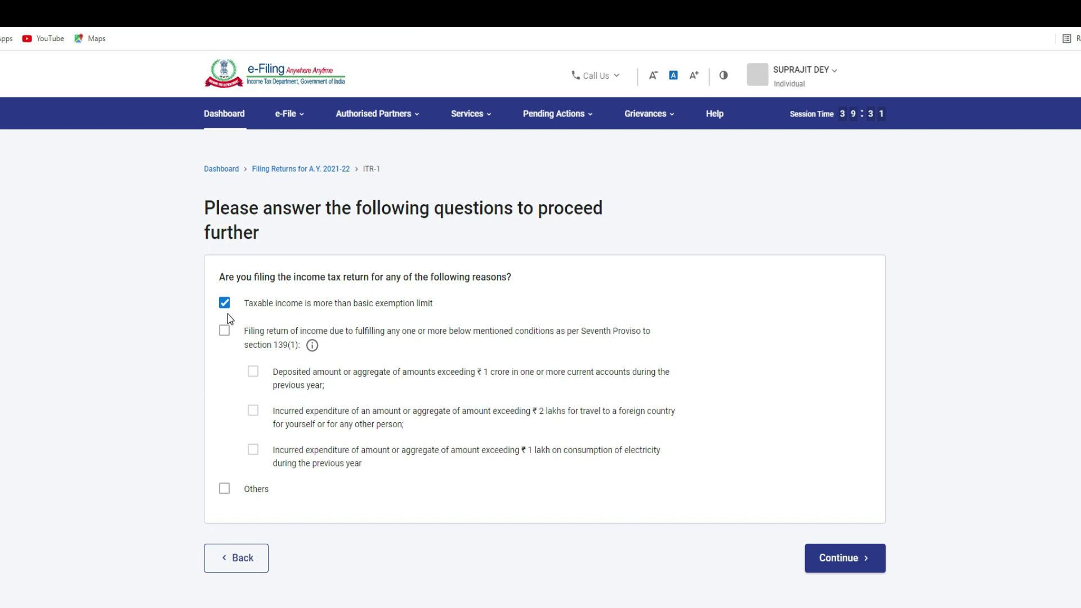
click(827, 557)
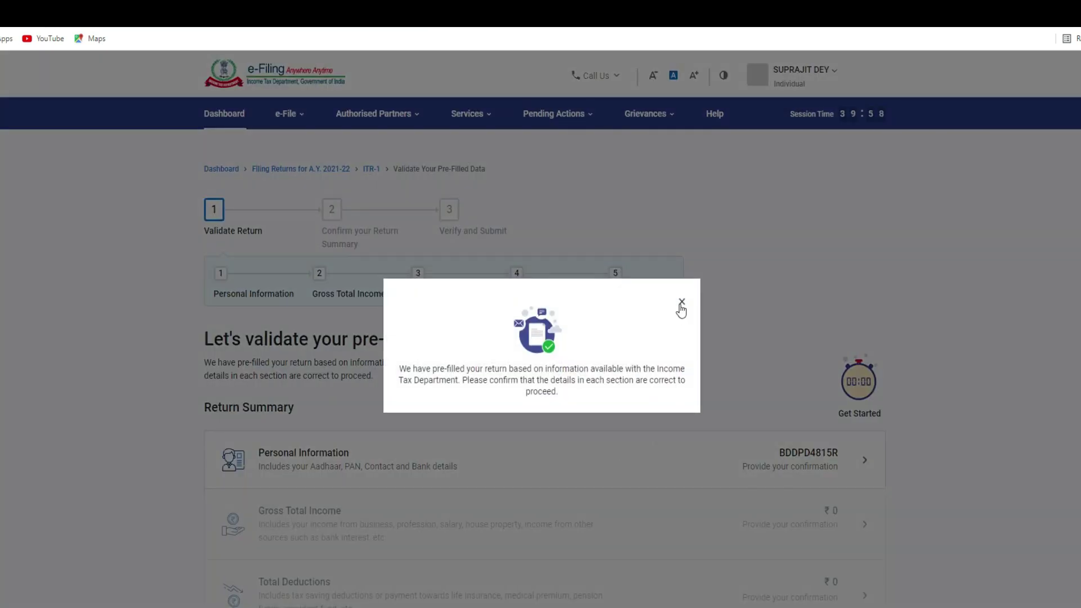
Step: Close the pre-filled data notice and open Personal Information from the Return Summary
click(681, 302)
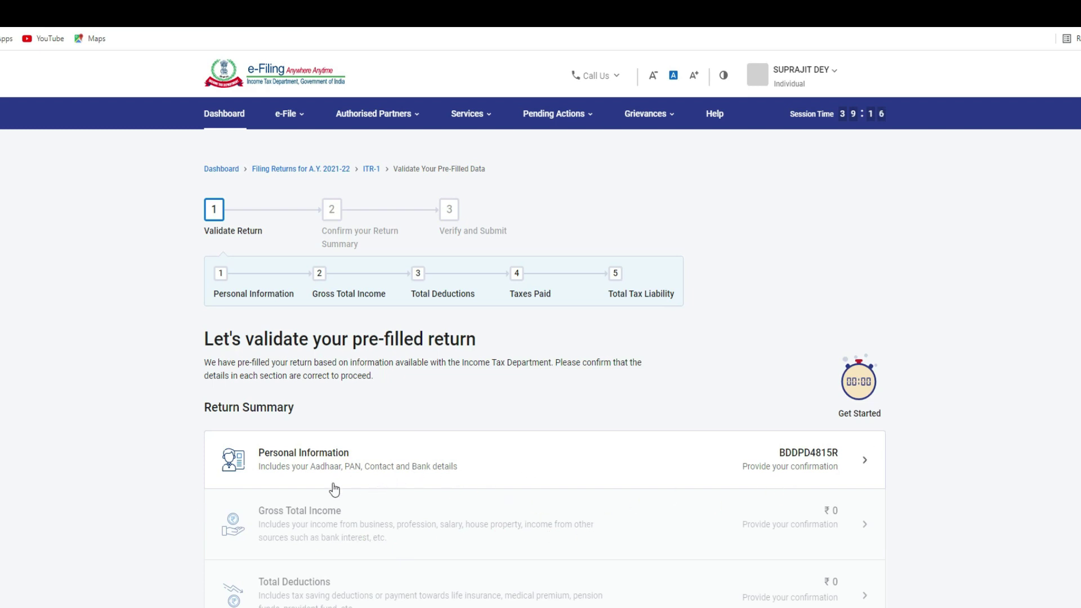
scroll(533, 416, down, 1)
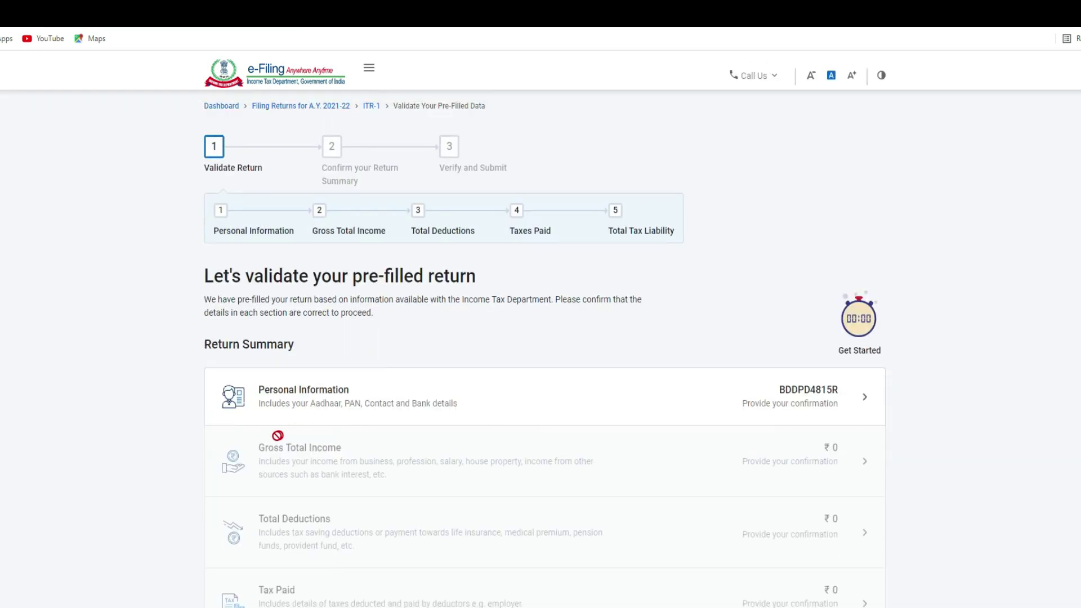
click(415, 393)
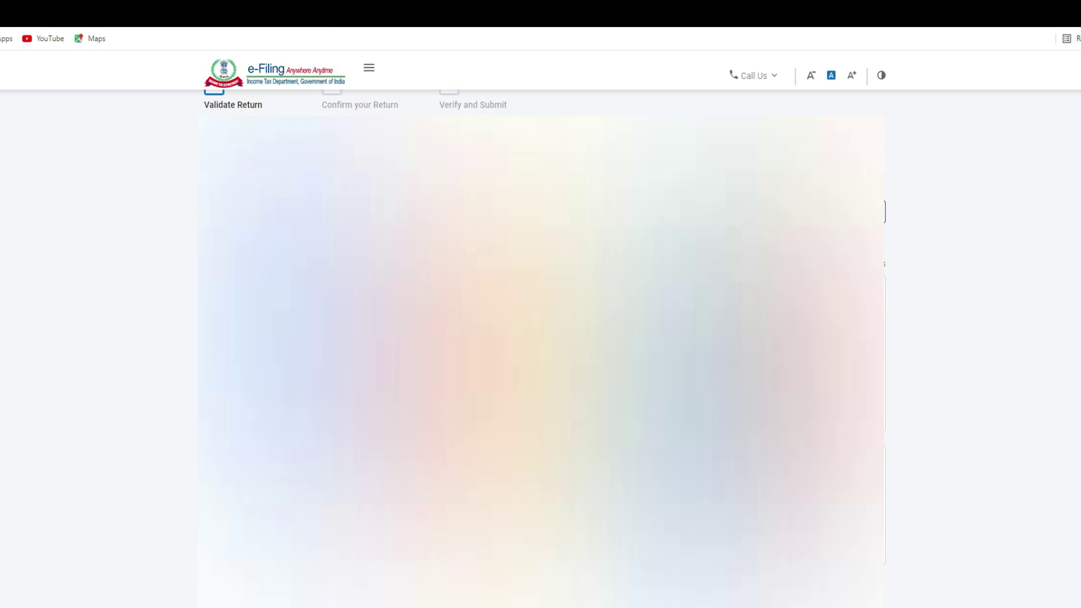
Step: Choose State Government from the Nature of Employment dropdown in Personal Information
scroll(540, 338, down, 2)
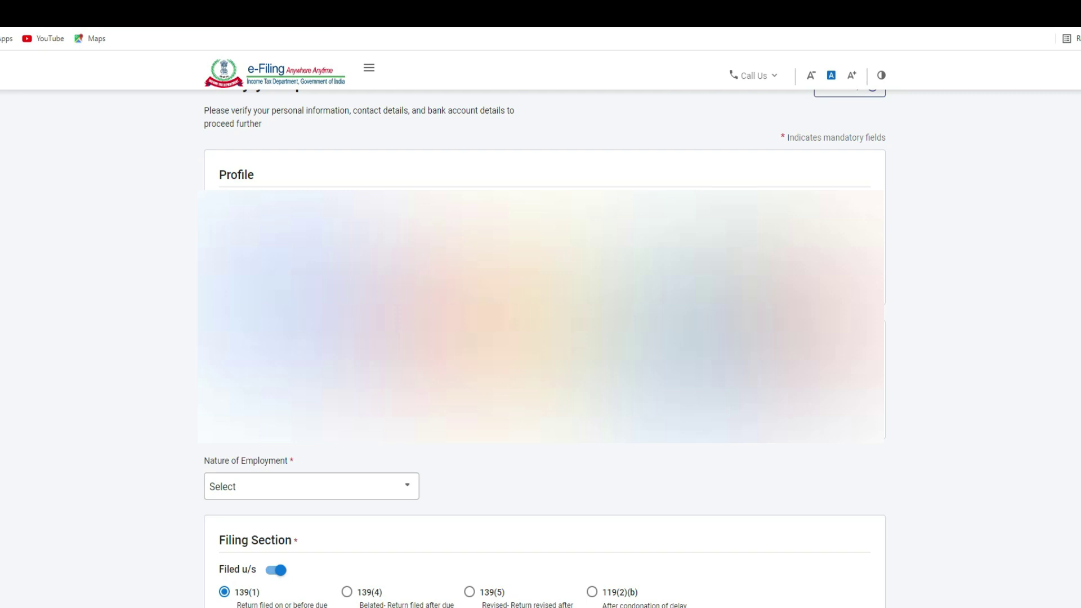
scroll(320, 380, down, 2)
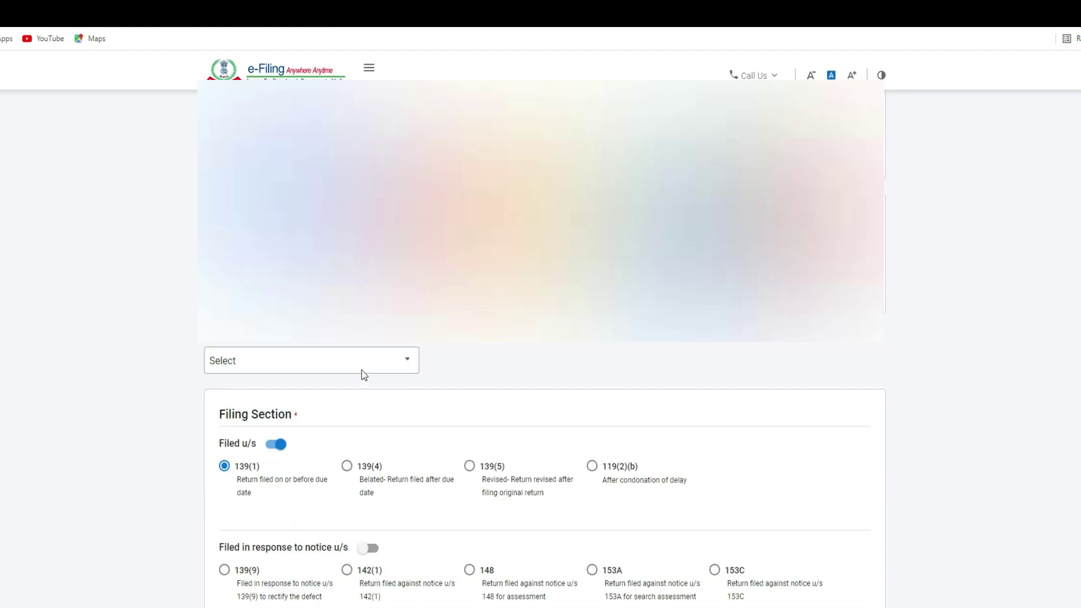
click(248, 361)
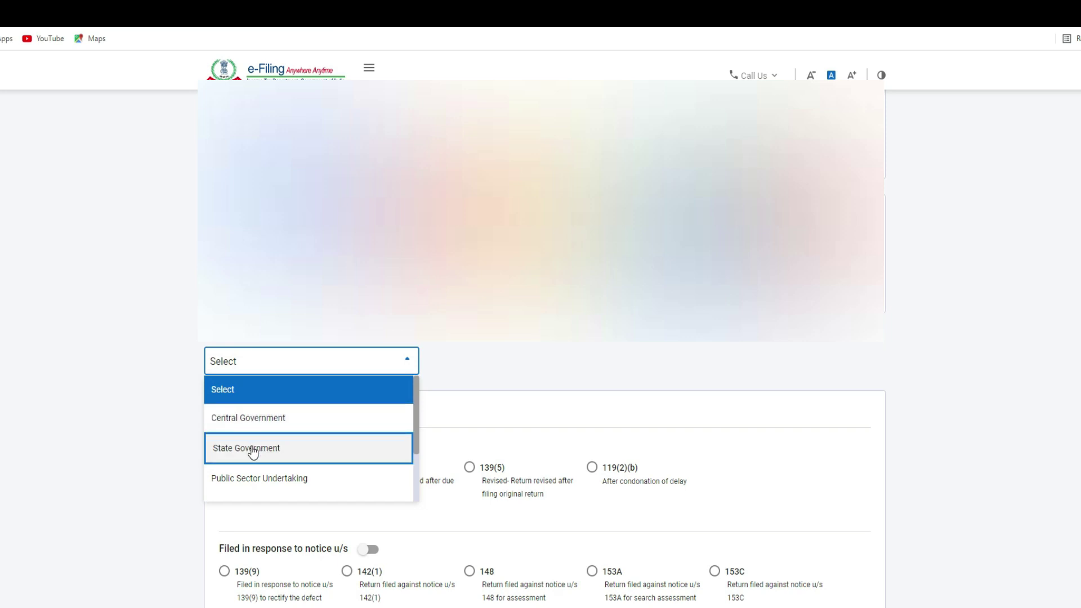
scroll(259, 485, down, 1)
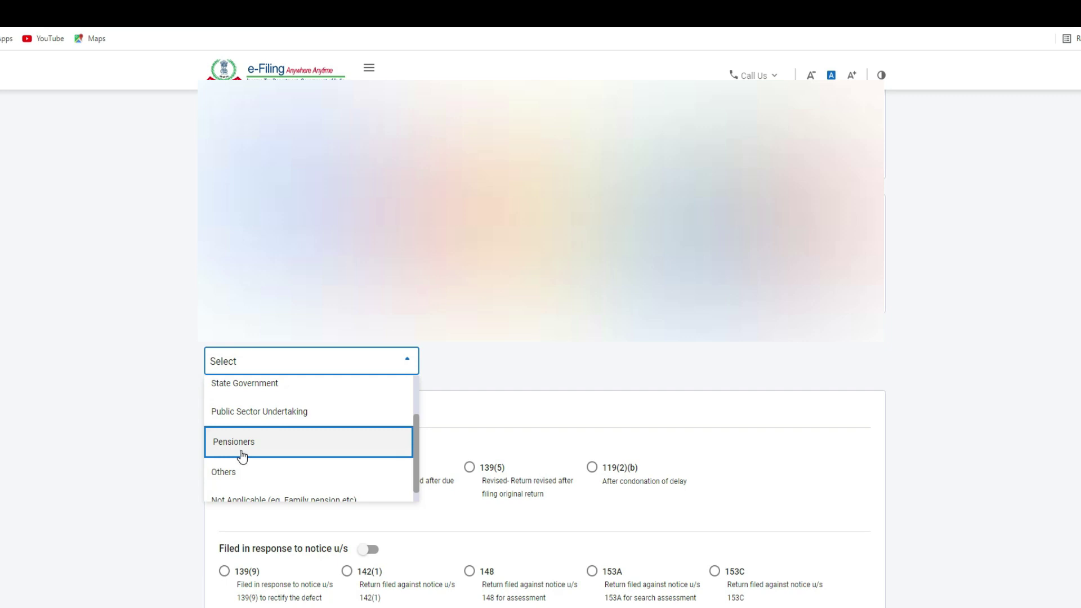
scroll(242, 456, down, 1)
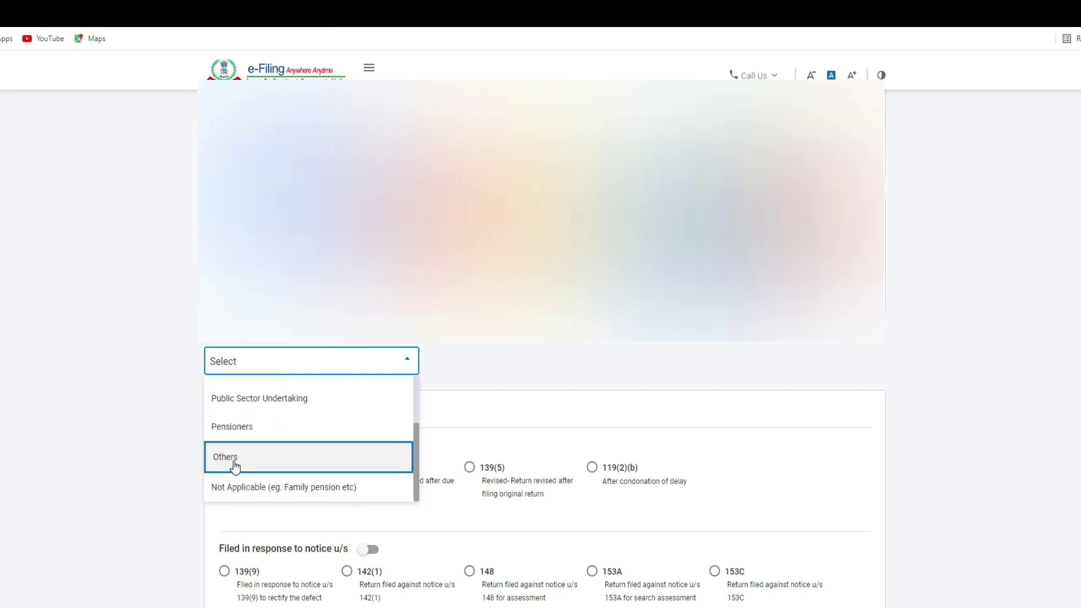
scroll(236, 467, down, 1)
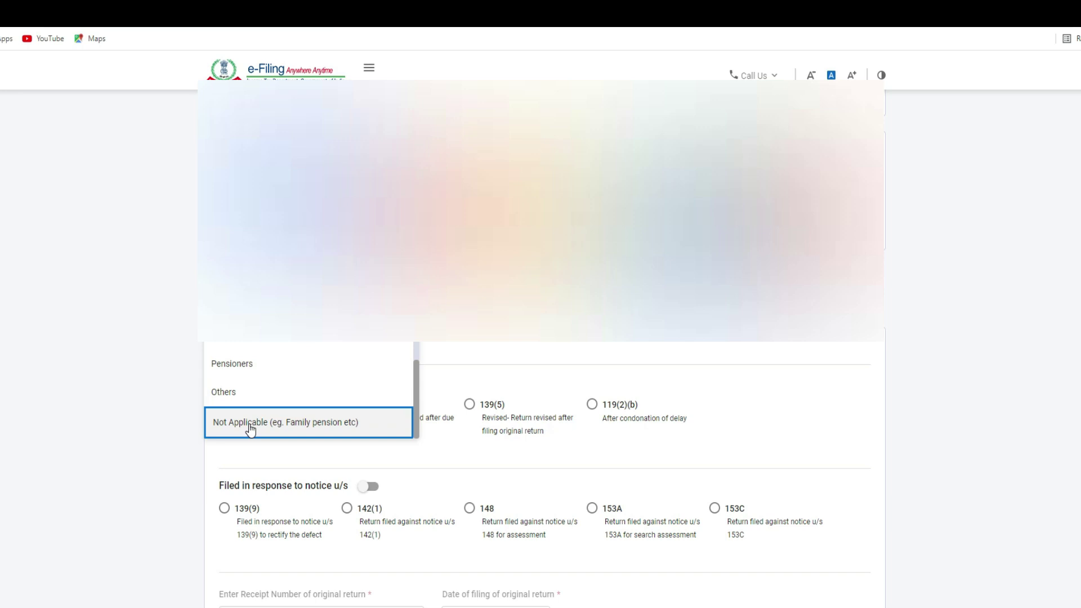
scroll(293, 389, up, 1)
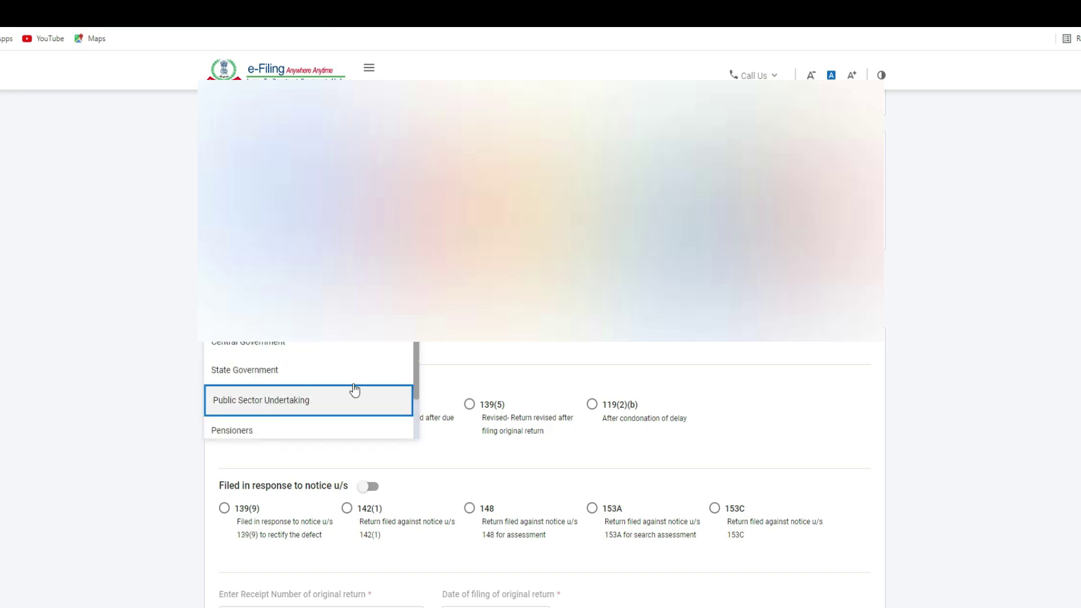
scroll(299, 367, down, 1)
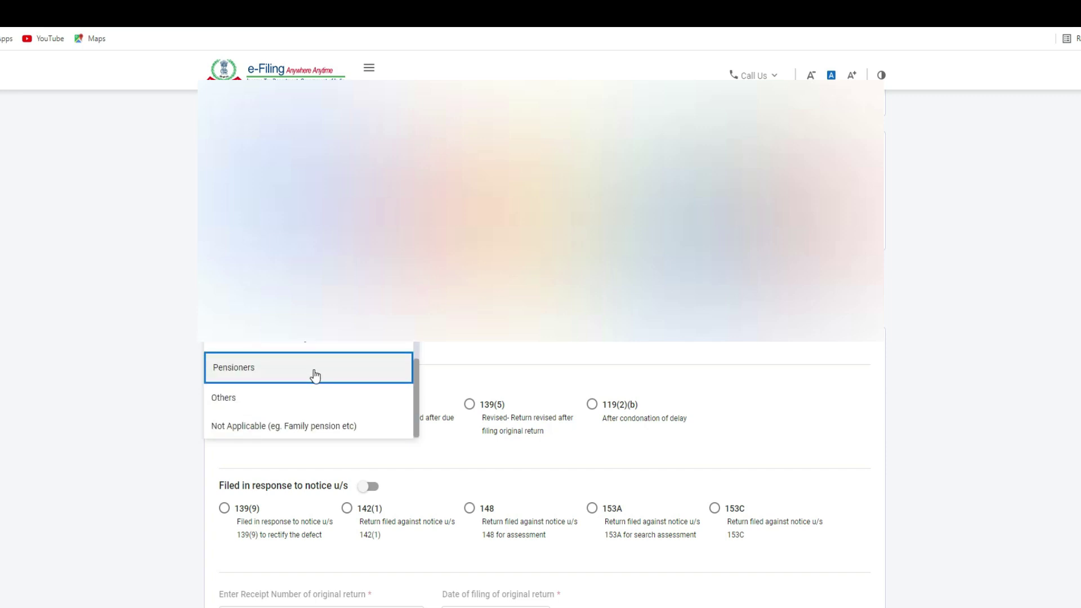
scroll(309, 350, up, 1)
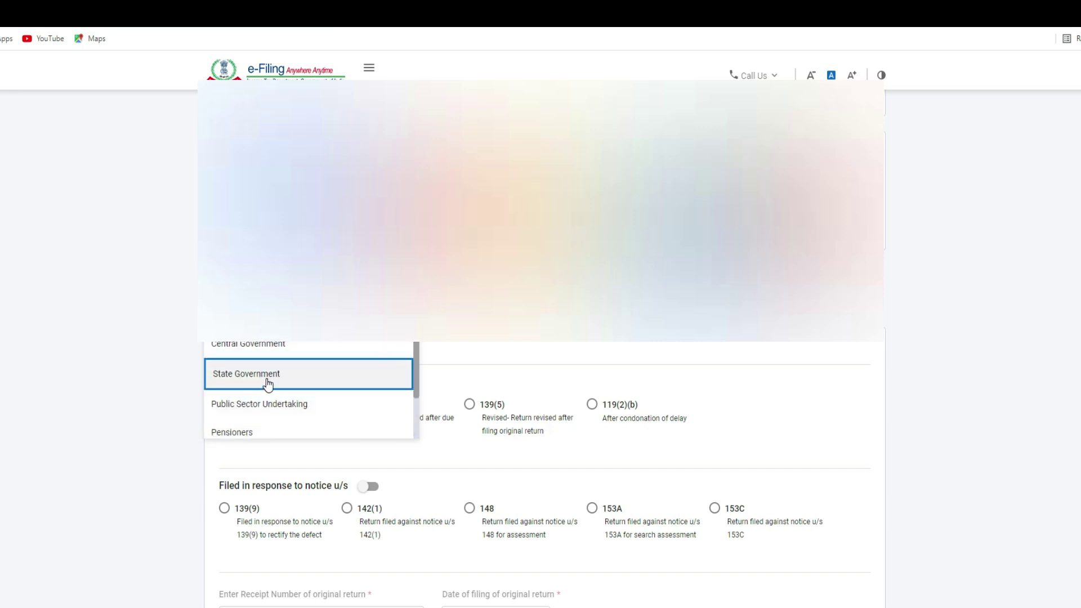
click(293, 382)
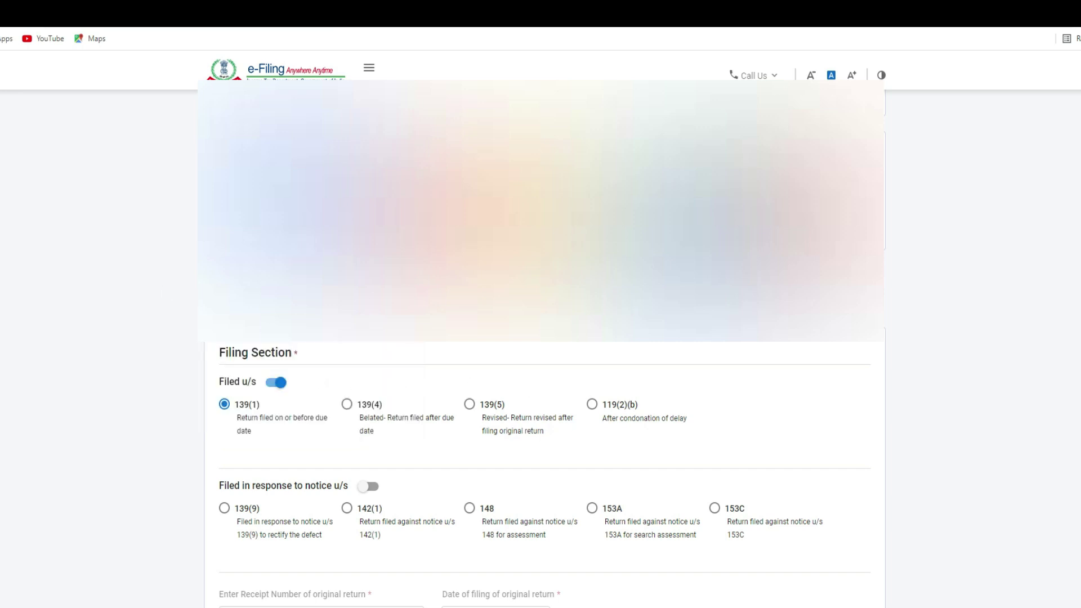
scroll(334, 453, down, 1)
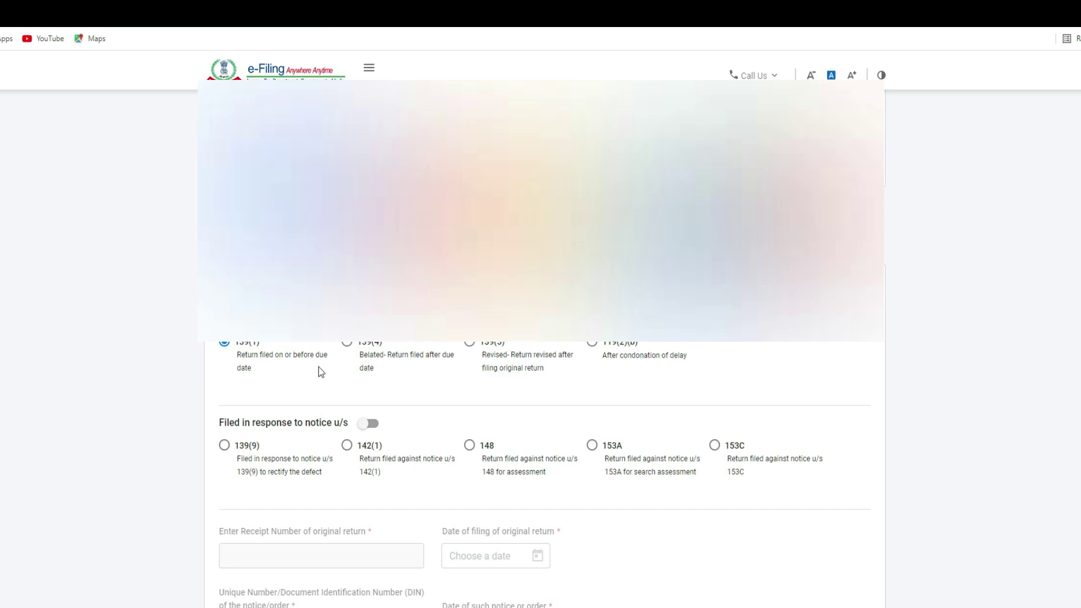
scroll(289, 305, down, 1)
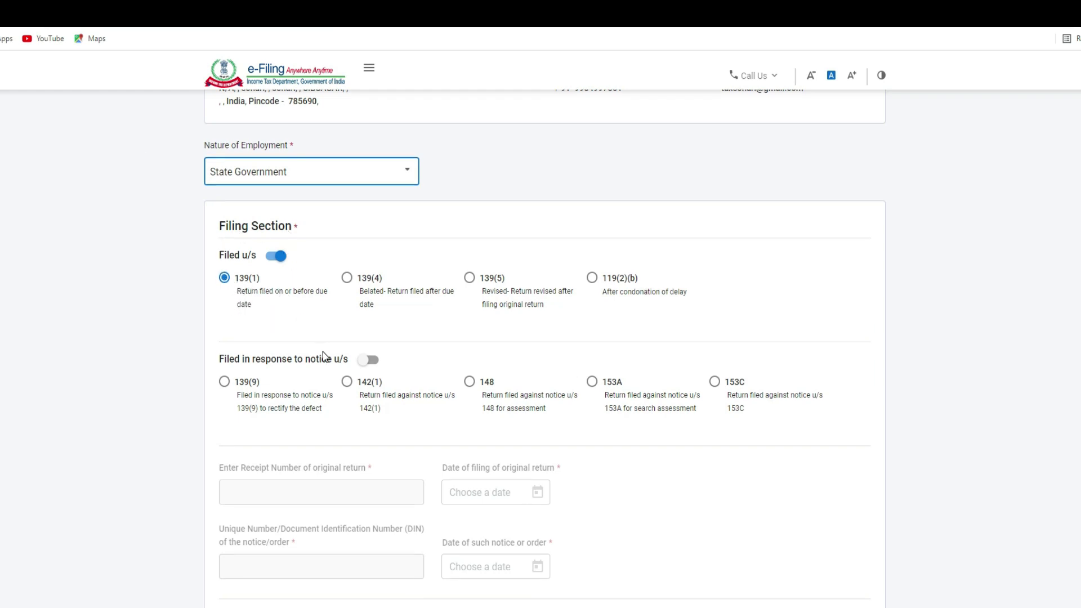
Step: Select Yes for opting into the new tax regime under section 115BAC
scroll(322, 351, down, 2)
scroll(322, 351, down, 2)
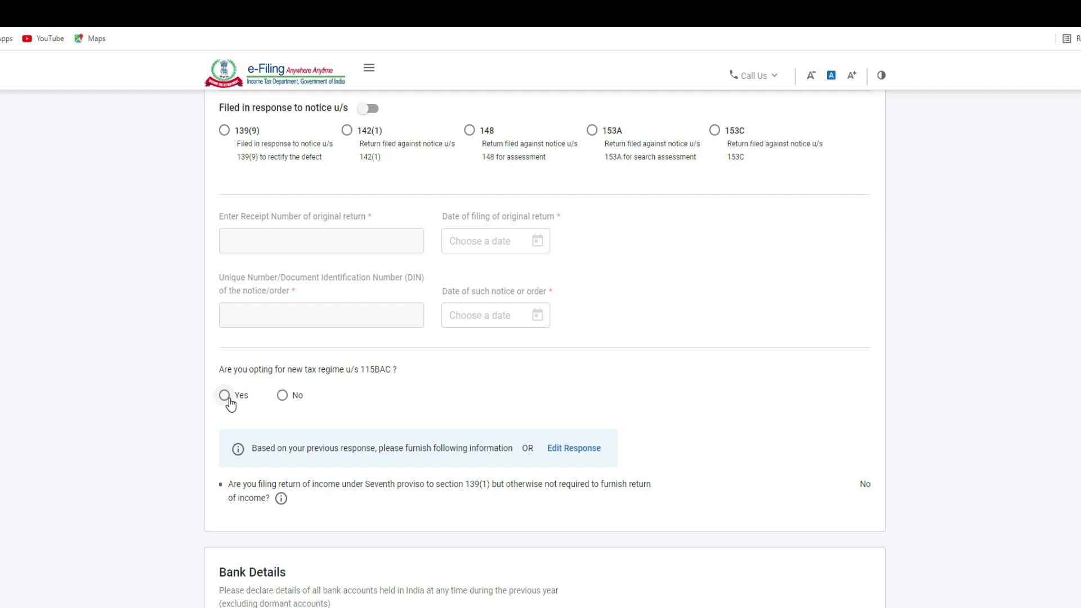
click(225, 397)
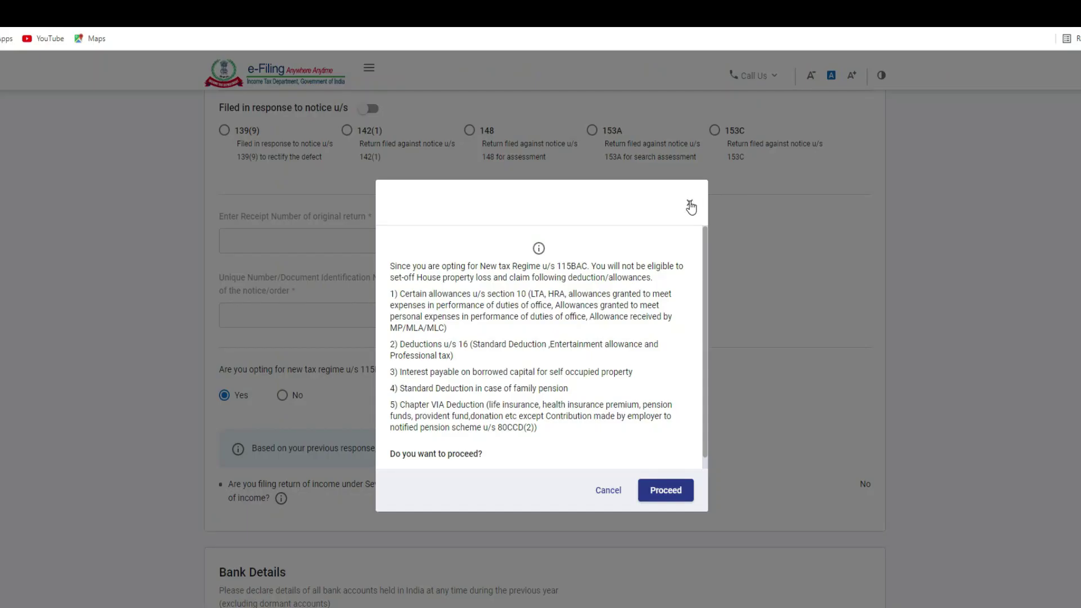
Step: Close the new tax regime warning and select No for opting into section 115BAC
click(751, 152)
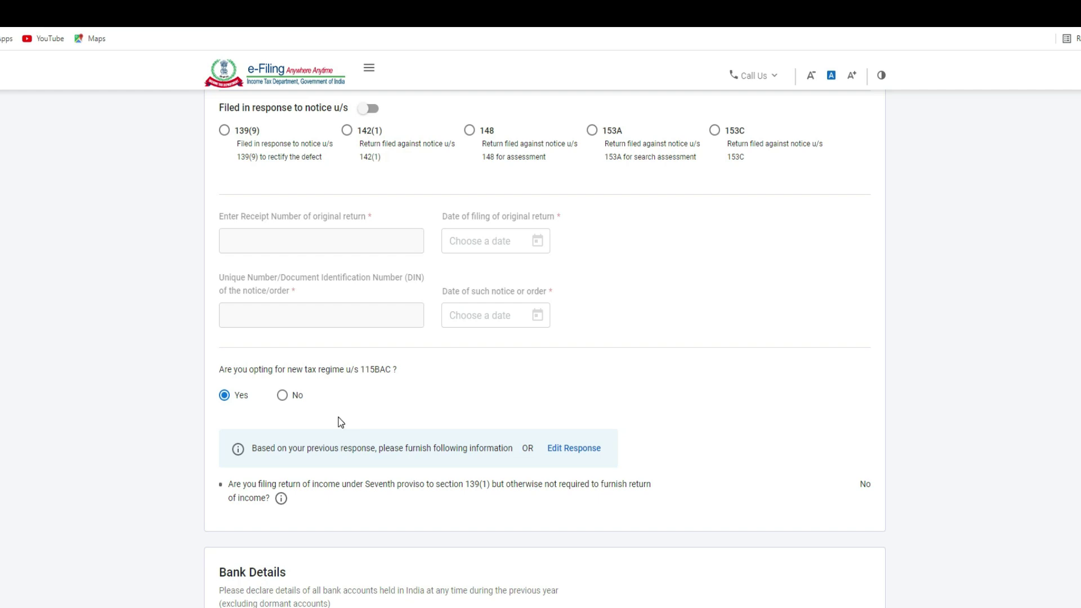
click(284, 399)
scroll(583, 341, down, 3)
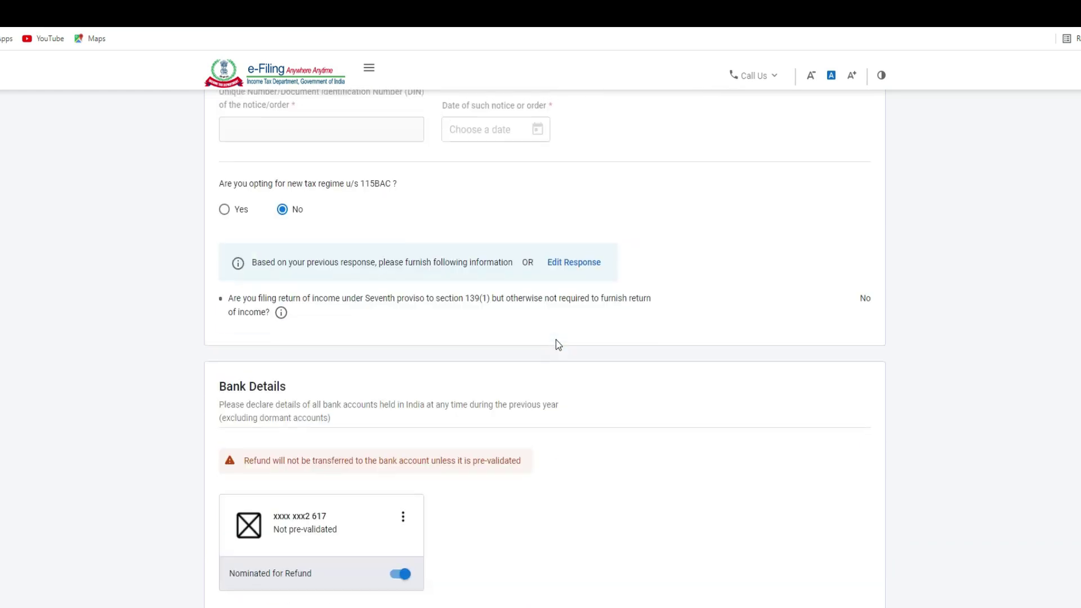
scroll(557, 343, down, 2)
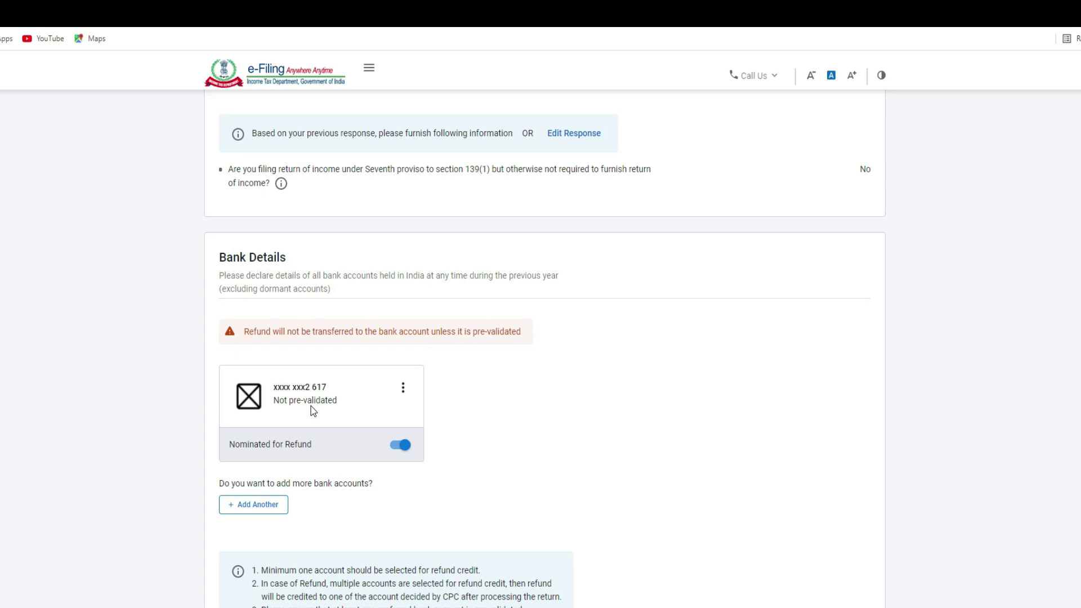
click(258, 505)
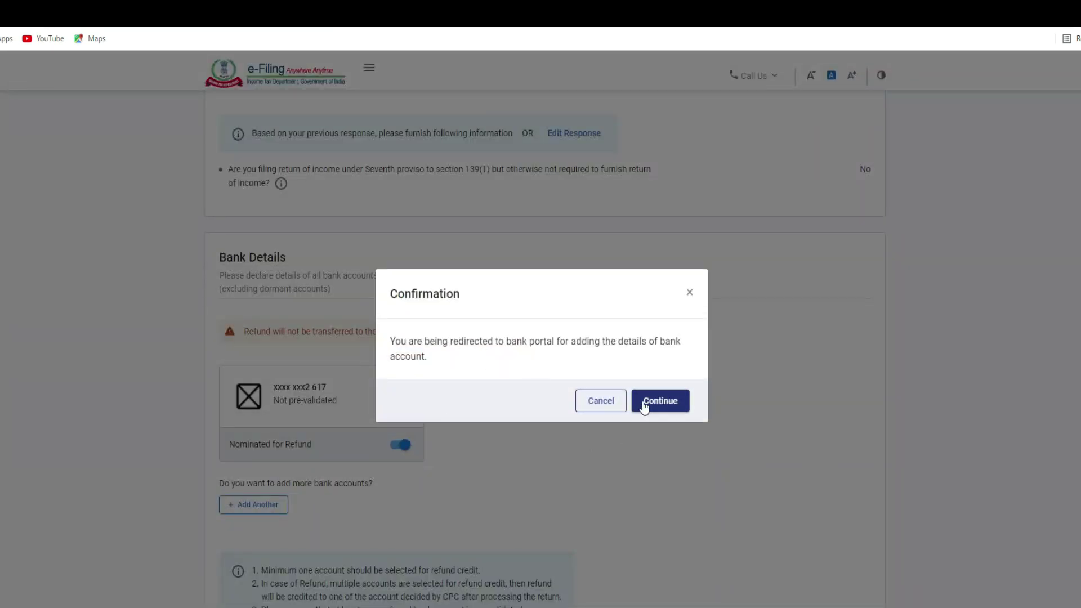
click(659, 401)
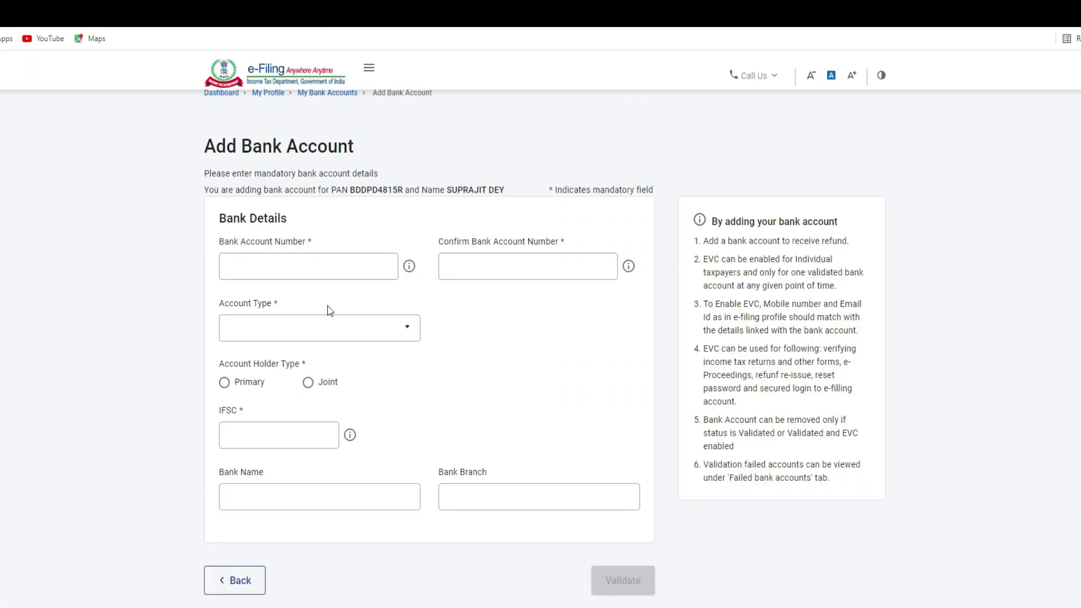
click(272, 278)
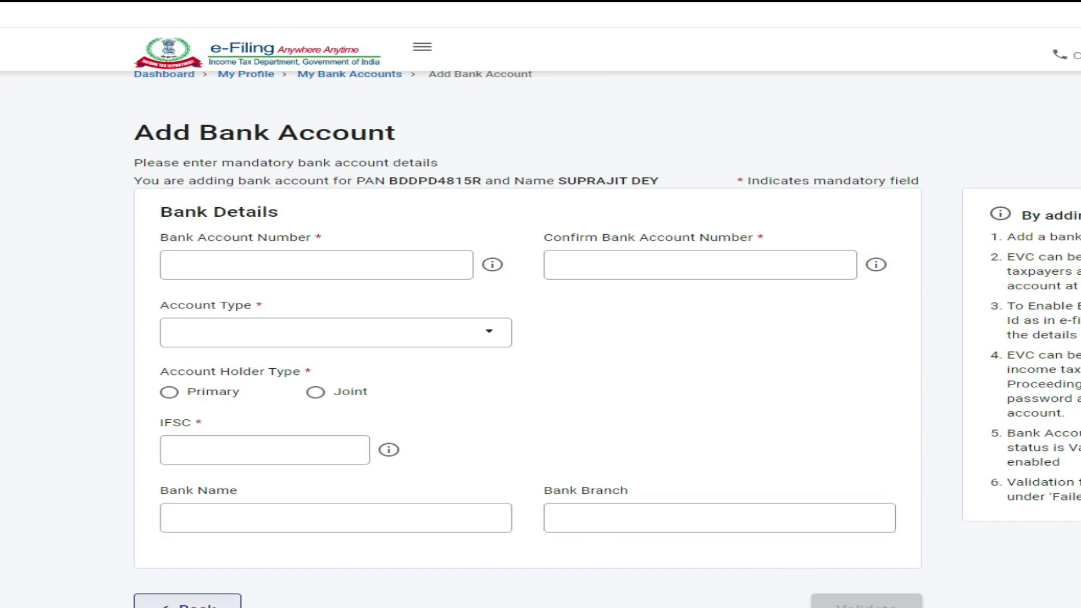
click(185, 601)
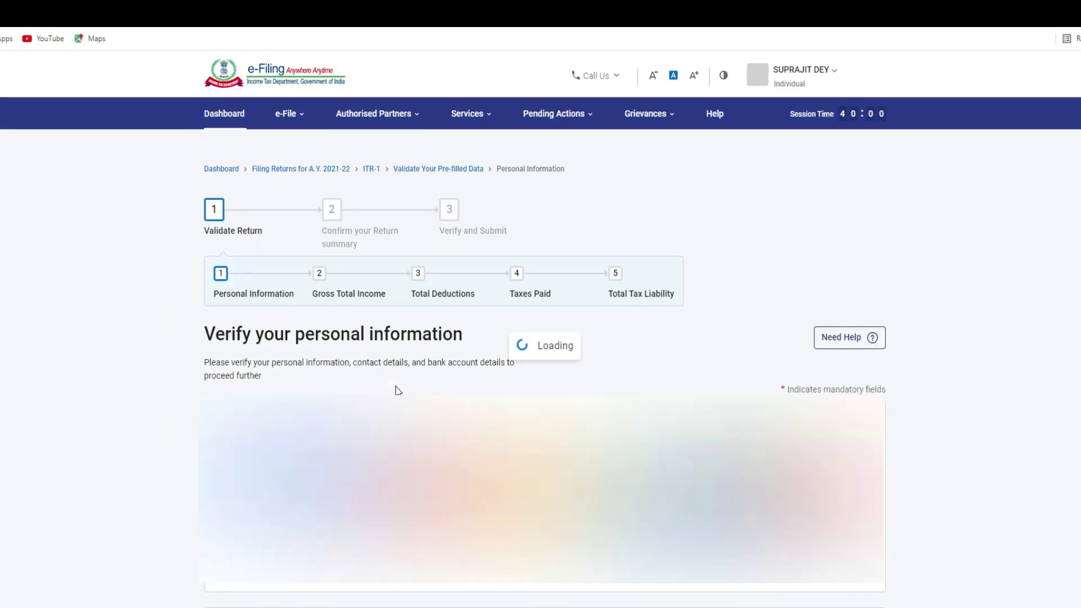
Step: Keep the bank account nominated for refund by switching Nominated for Refund off and back on
scroll(416, 405, down, 15)
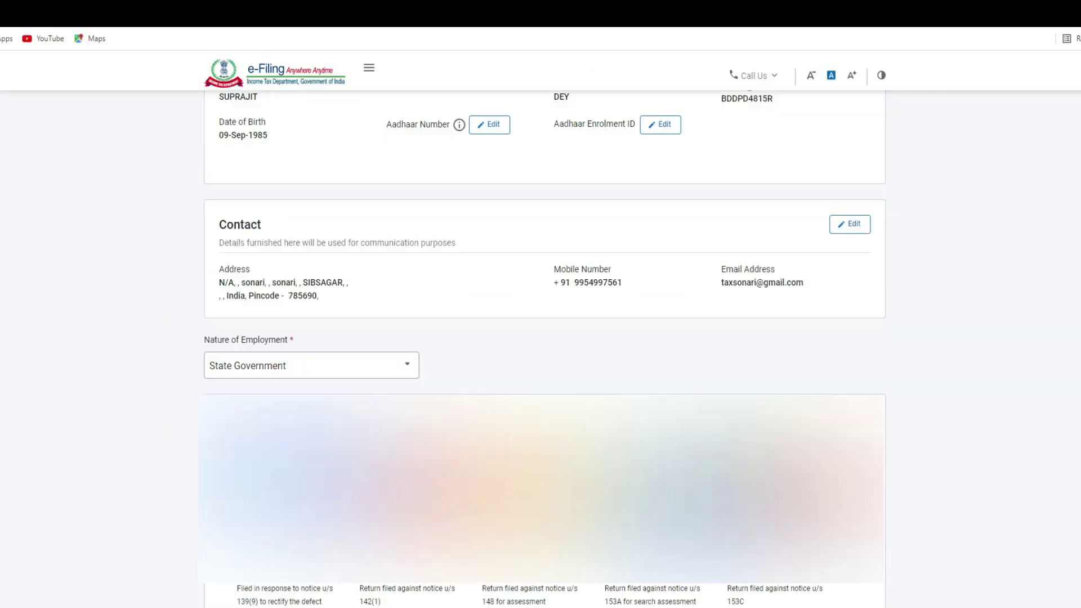
scroll(415, 406, down, 8)
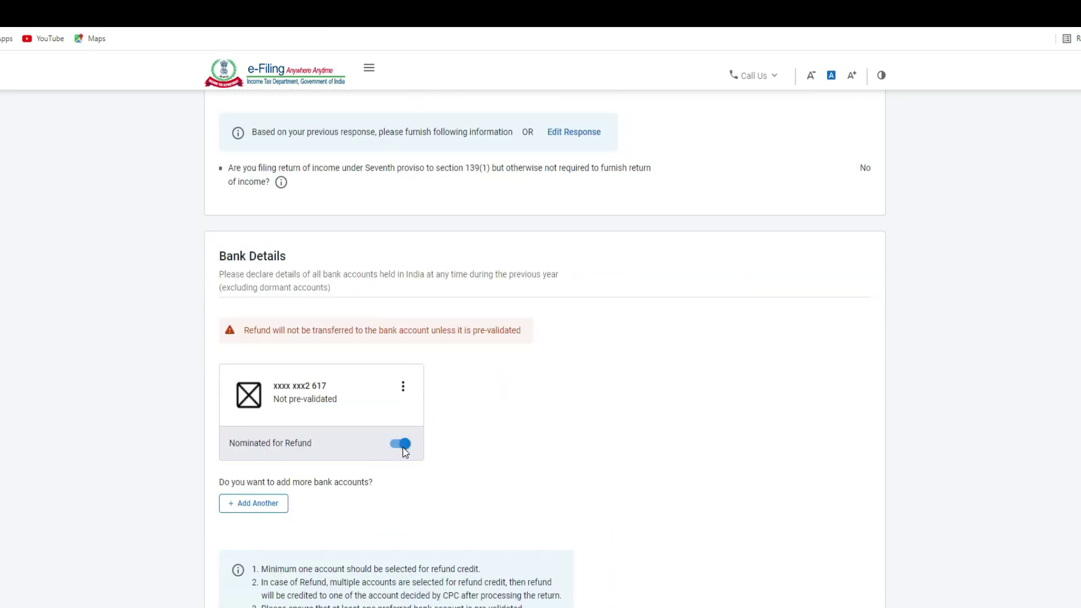
click(400, 446)
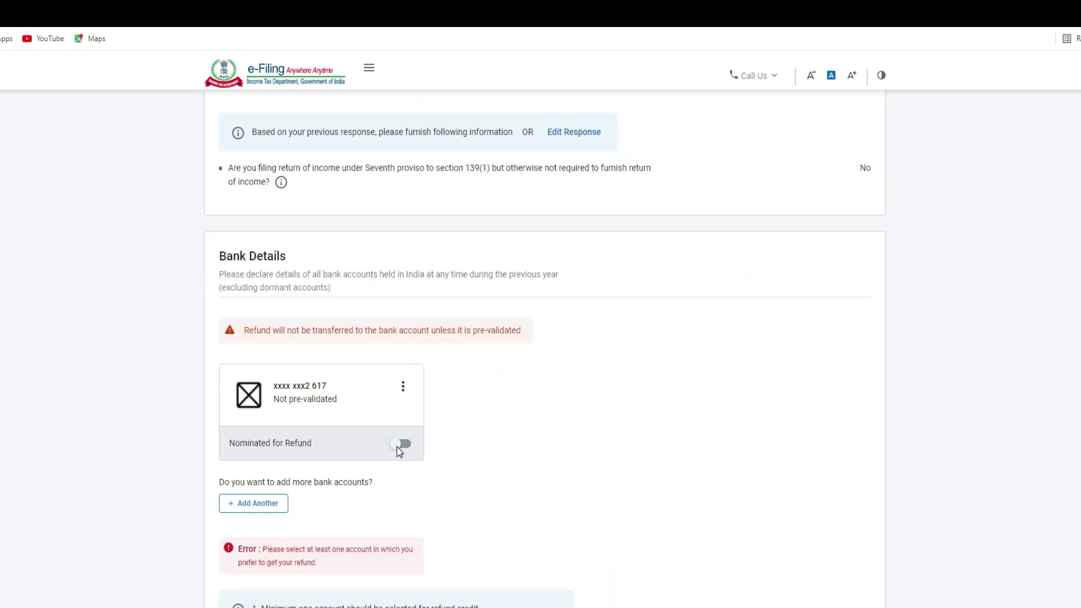
click(401, 445)
Step: Confirm the personal information details
scroll(670, 401, down, 3)
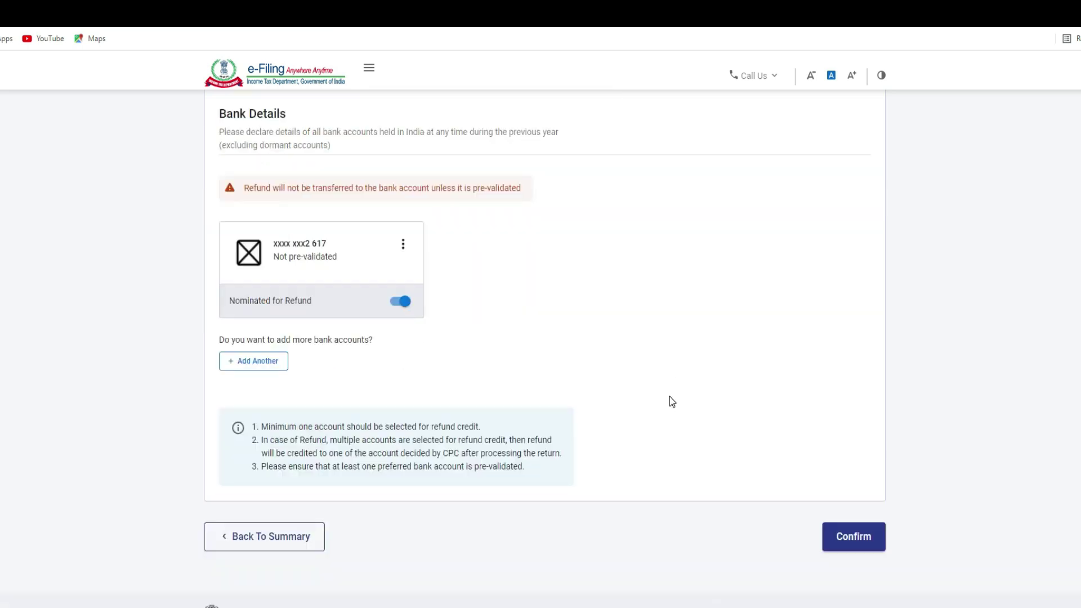
scroll(670, 401, down, 1)
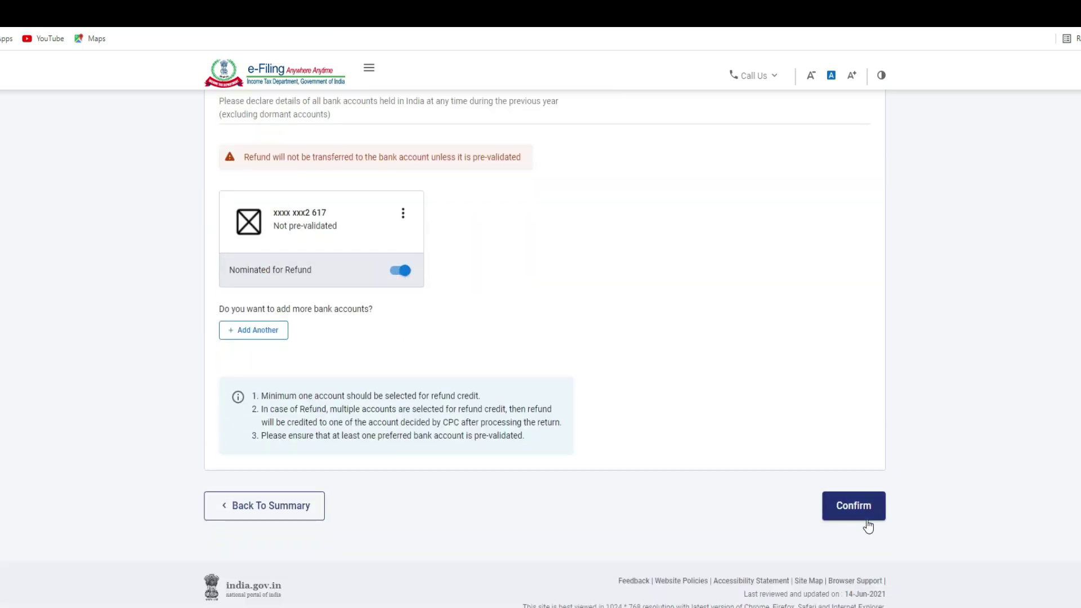
click(850, 515)
Step: Confirm the personal information and expand the Gross Total Income section
click(850, 520)
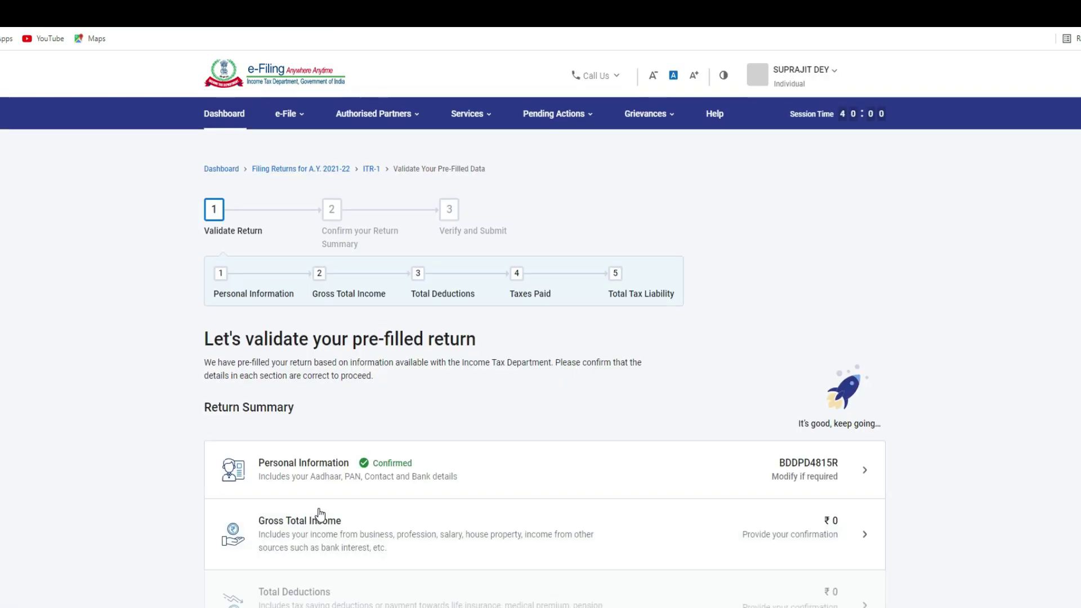
scroll(311, 383, down, 2)
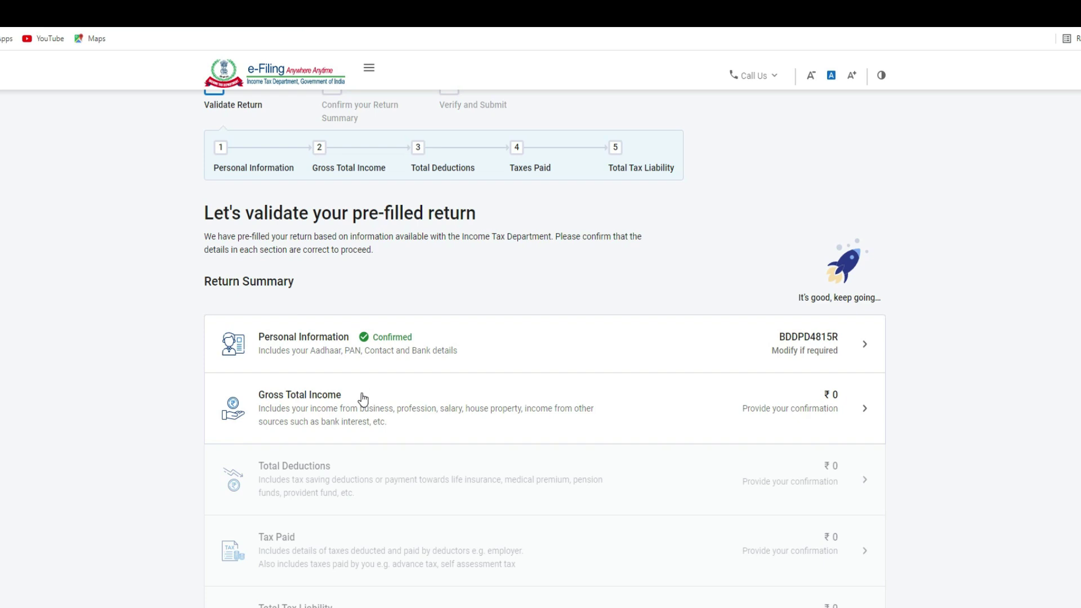
click(362, 394)
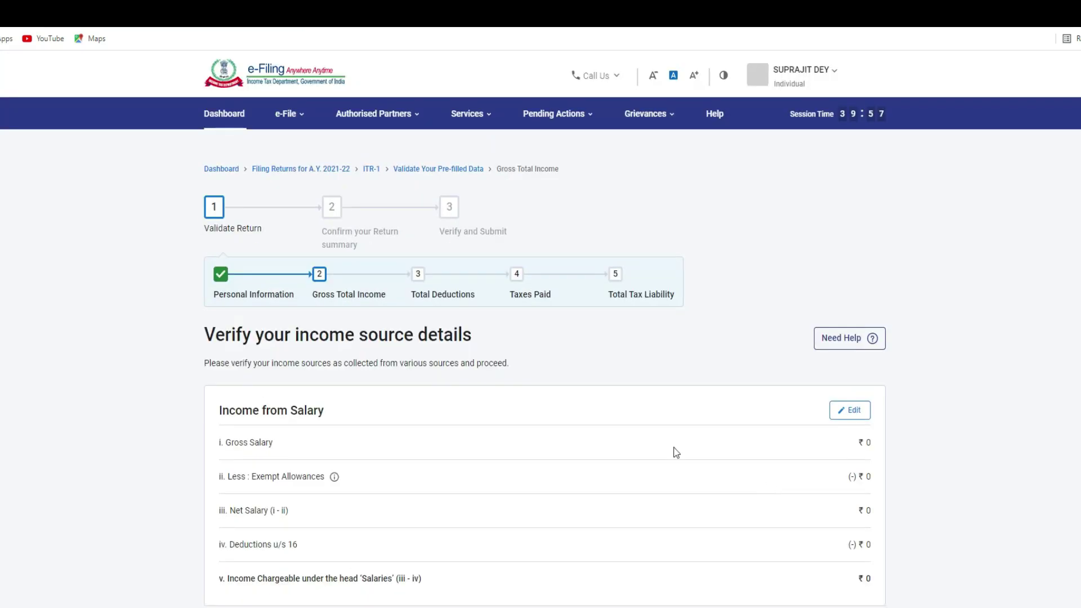
Step: Review the income source cards and open the Income from Salary card for editing
scroll(376, 450, down, 1)
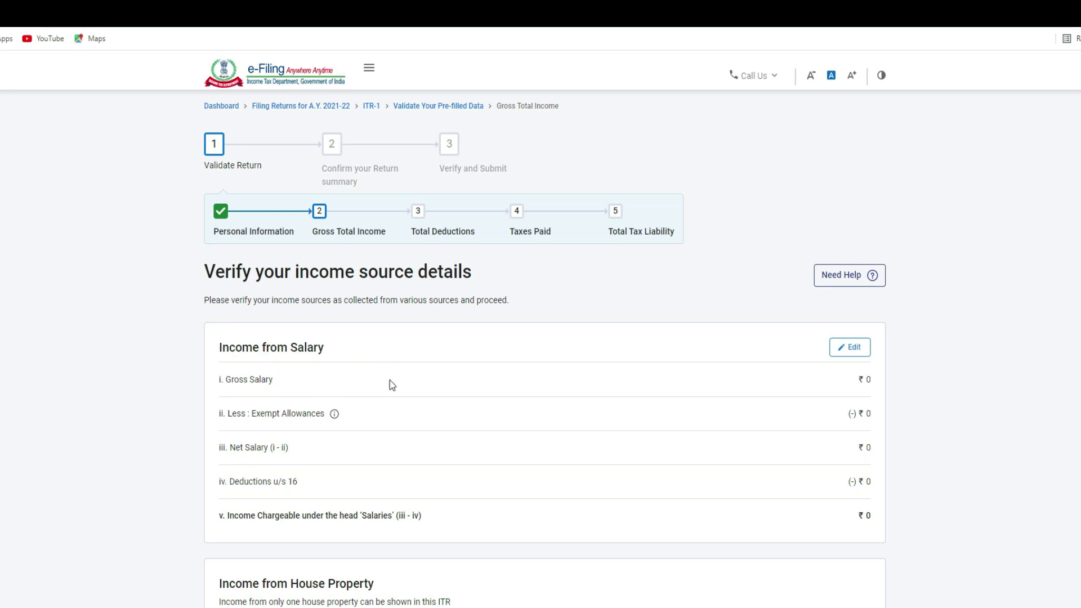
scroll(389, 381, down, 3)
scroll(403, 437, down, 2)
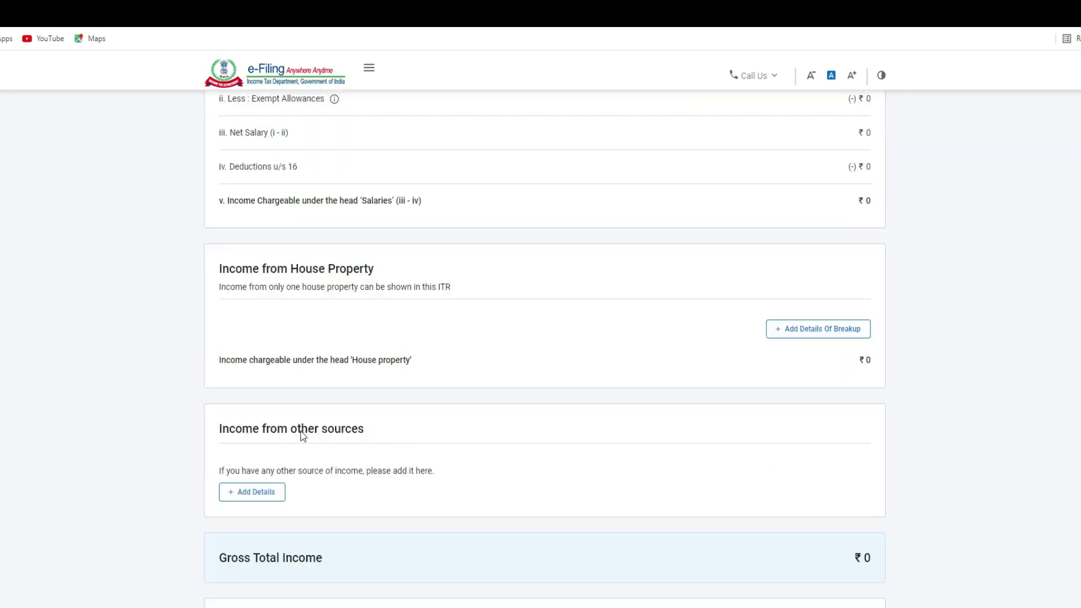
scroll(410, 447, down, 3)
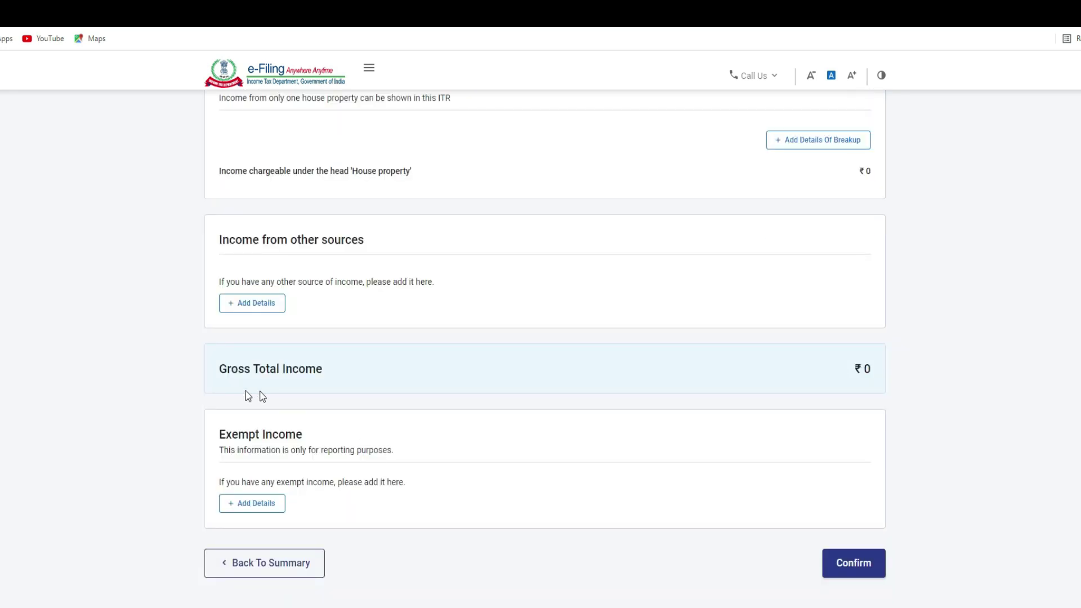
scroll(569, 468, up, 5)
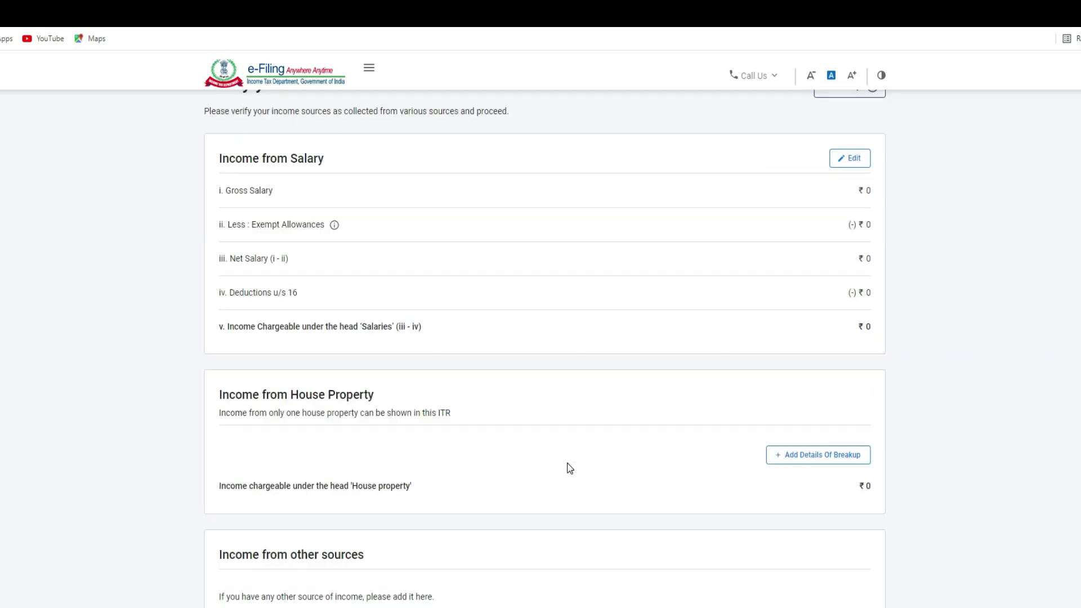
scroll(329, 329, up, 1)
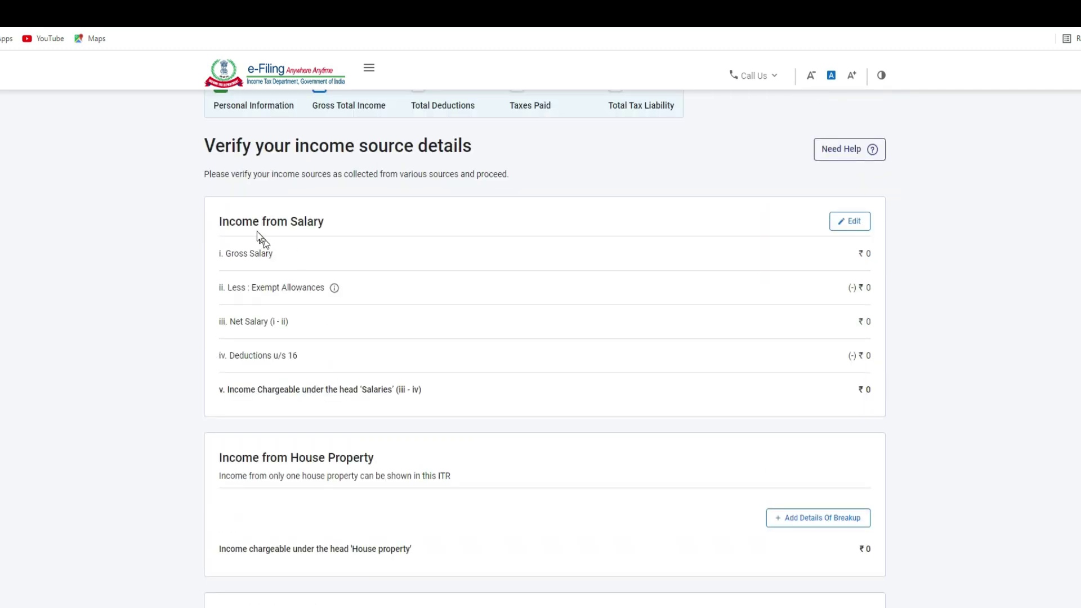
click(849, 223)
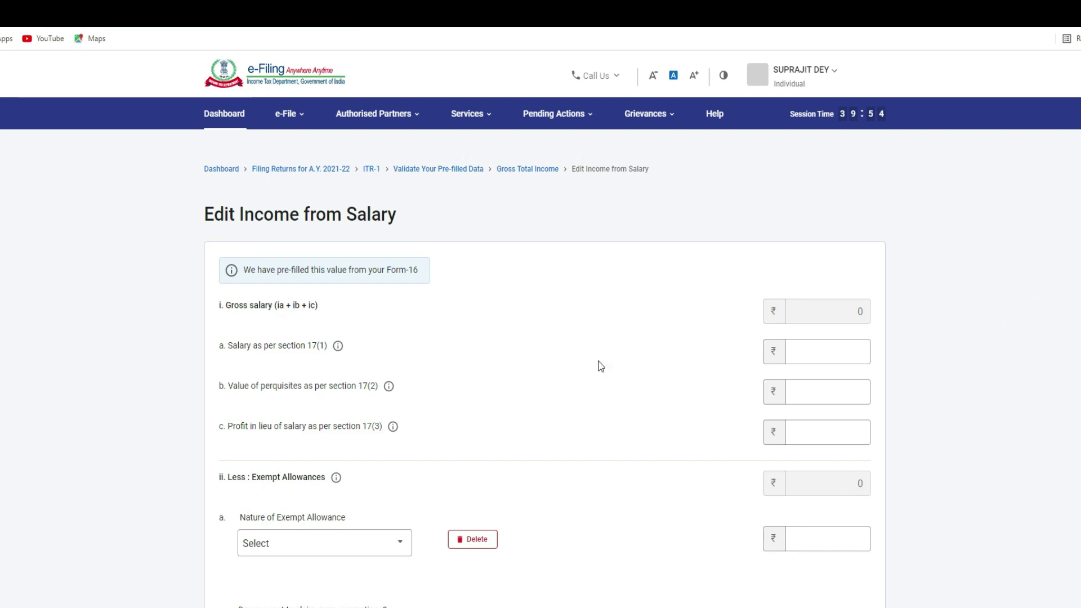
Step: Attempt the salary 17(1) entry, then go back and reopen the salary editing form
click(838, 358)
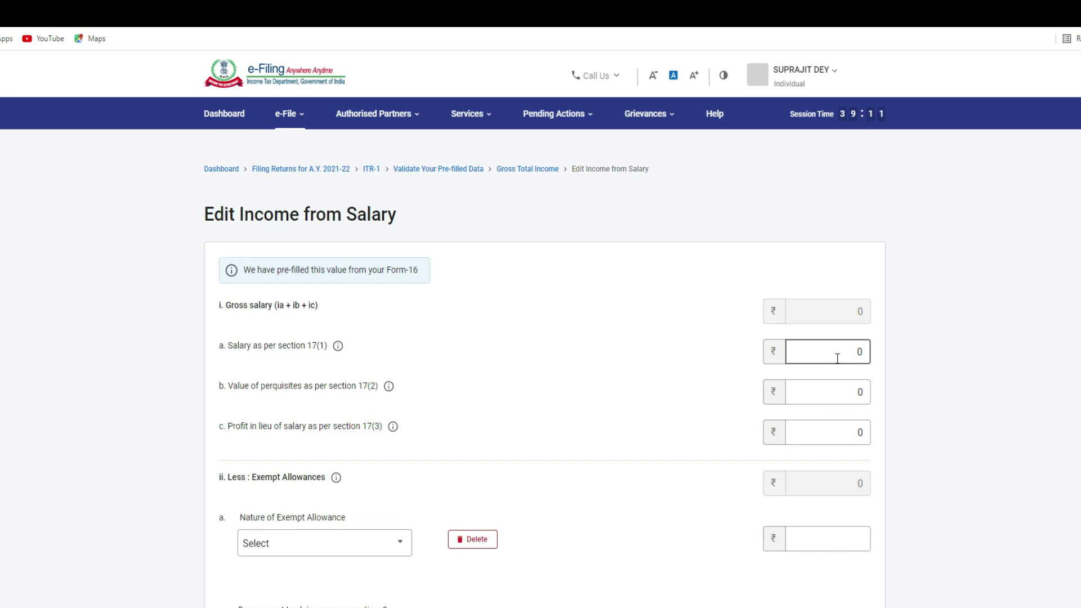
click(837, 358)
key(Escape)
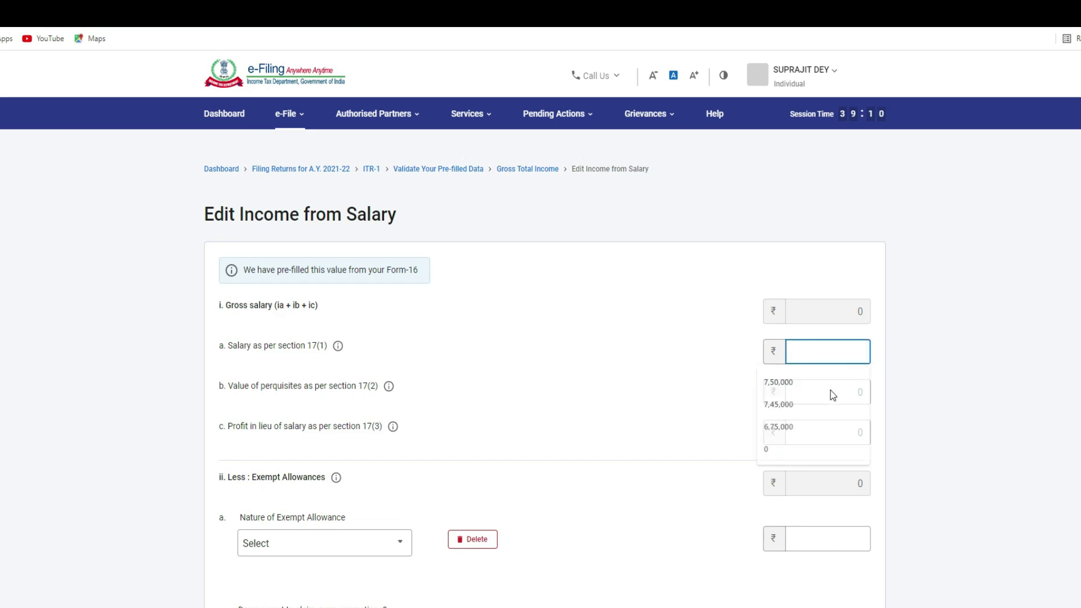
key(alt+Left)
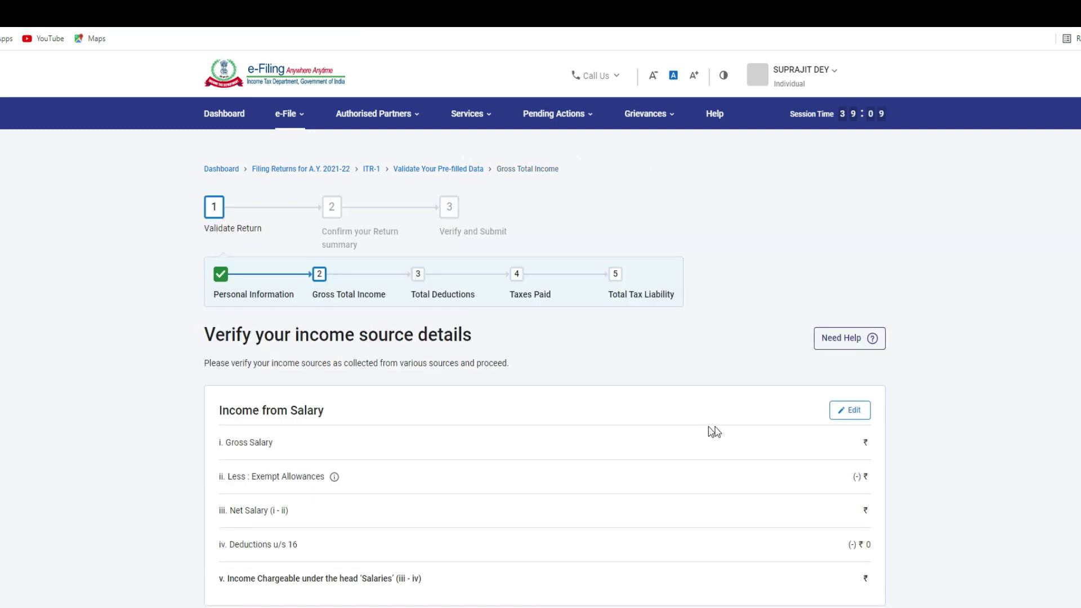
scroll(703, 445, down, 4)
scroll(702, 443, up, 3)
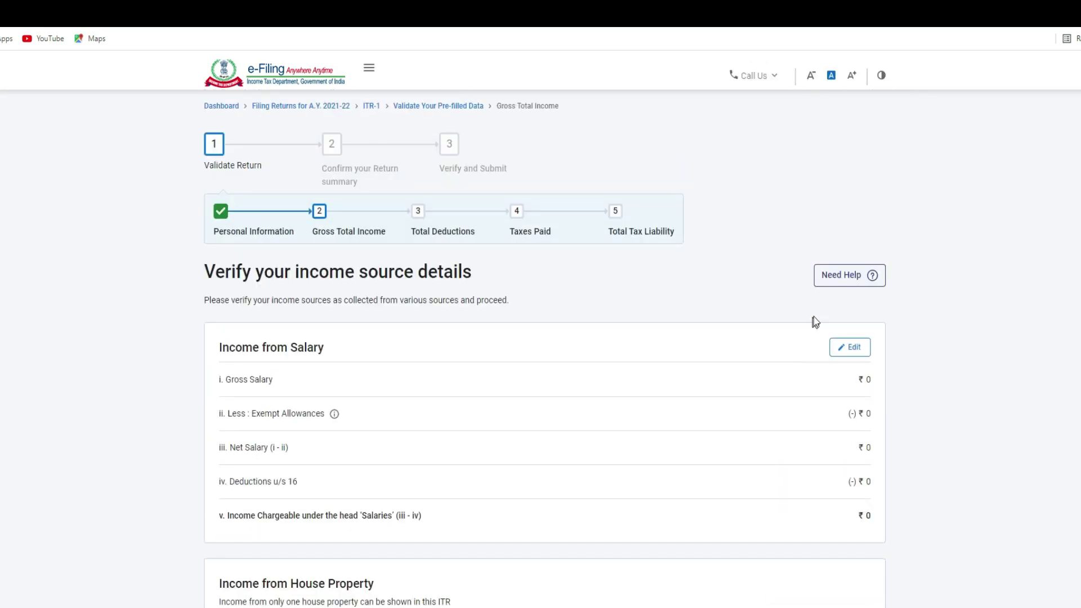
click(845, 349)
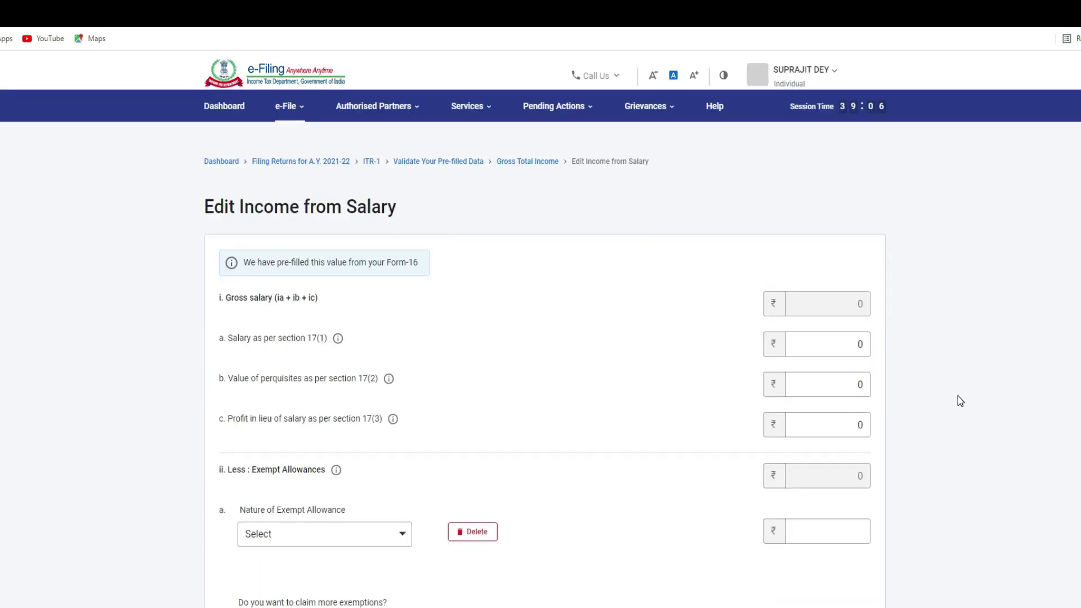
Step: Enter salary 17(1) 7,50,000, perquisites 17(2) 50,000 and profit in lieu 17(3) 20,000
click(805, 352)
key(BackSpace)
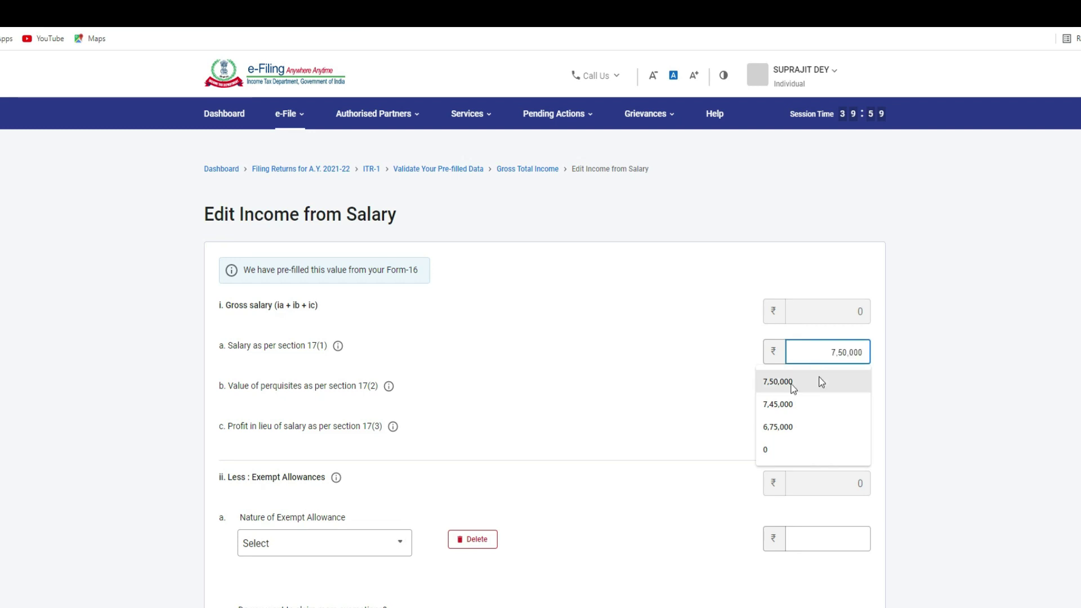
click(820, 380)
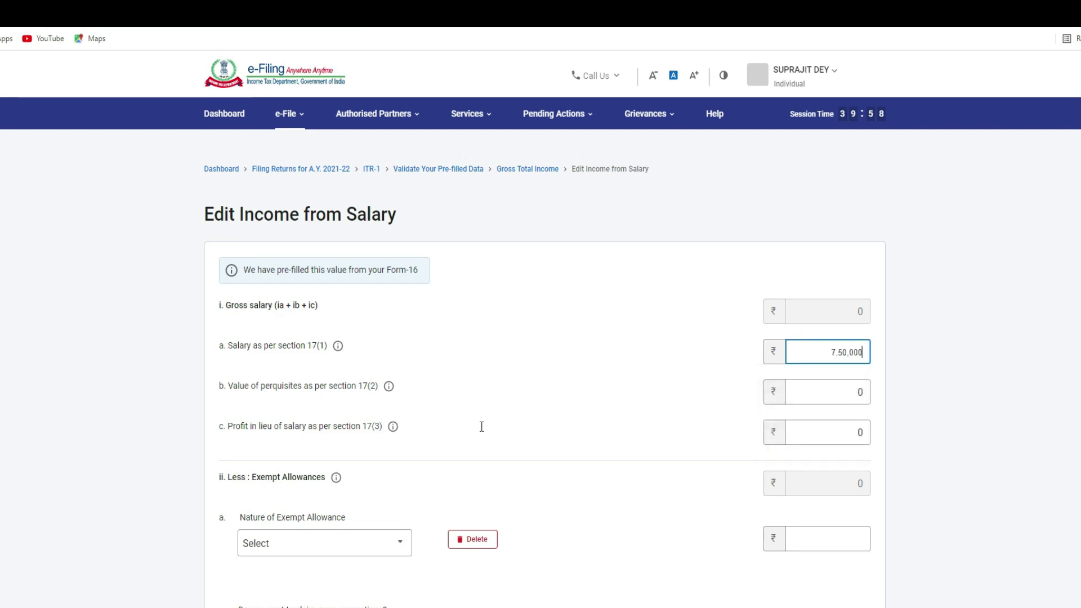
click(810, 391)
key(BackSpace)
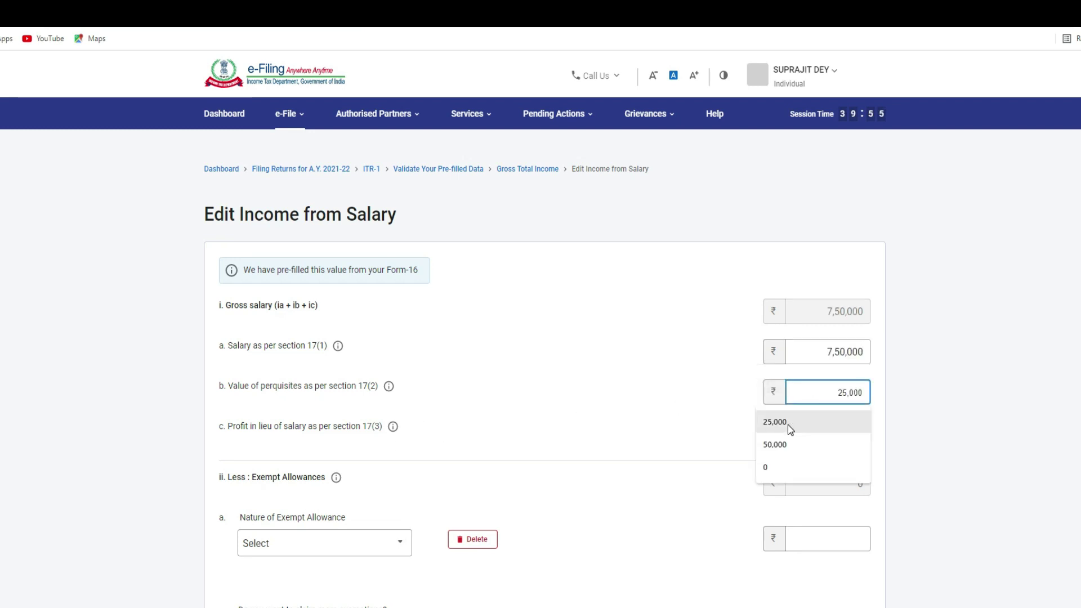
click(787, 442)
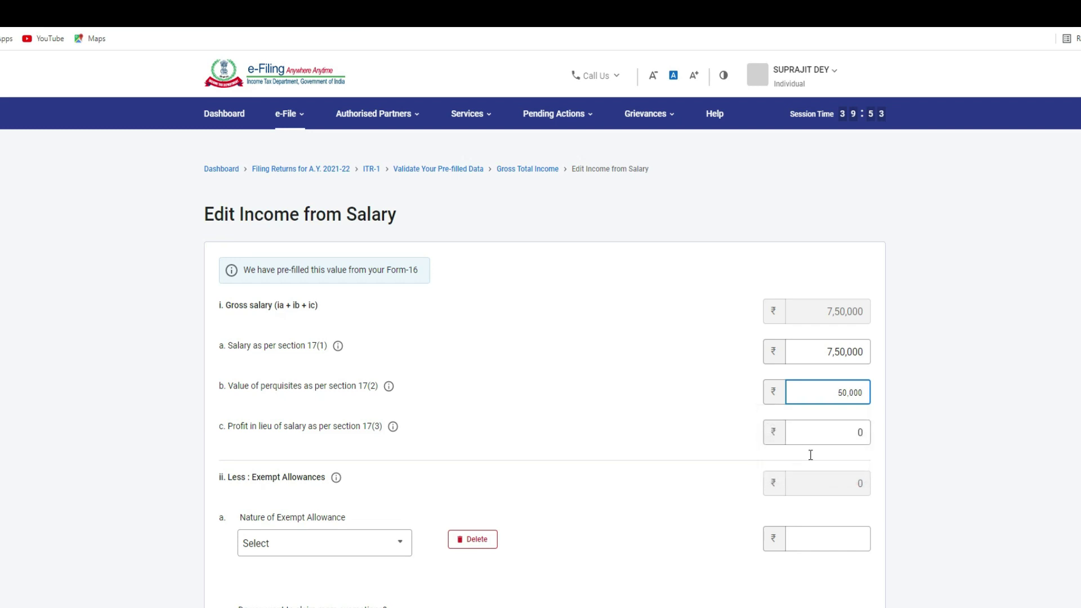
click(813, 435)
key(BackSpace)
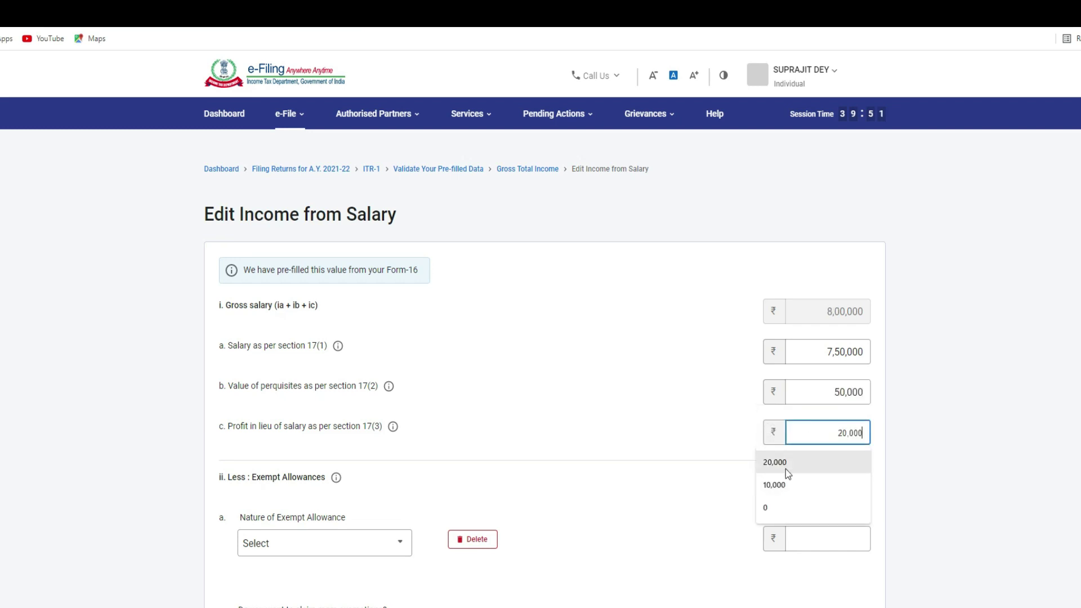
click(792, 467)
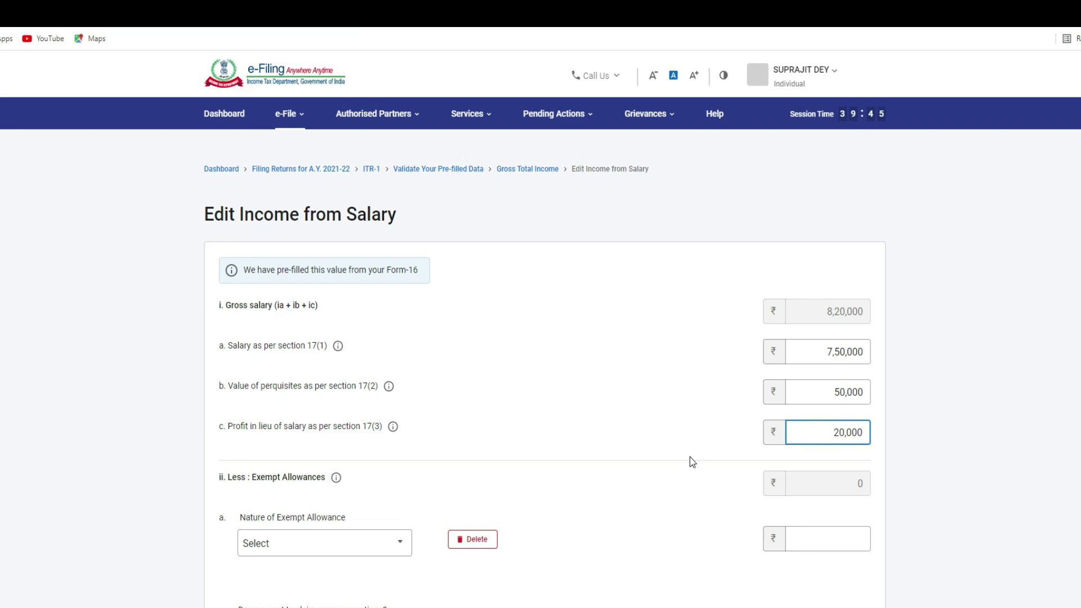
Step: Choose Sec 10(5) Leave Travel Concession/Assistance as exempt allowance with amount 10,000
scroll(565, 494, down, 2)
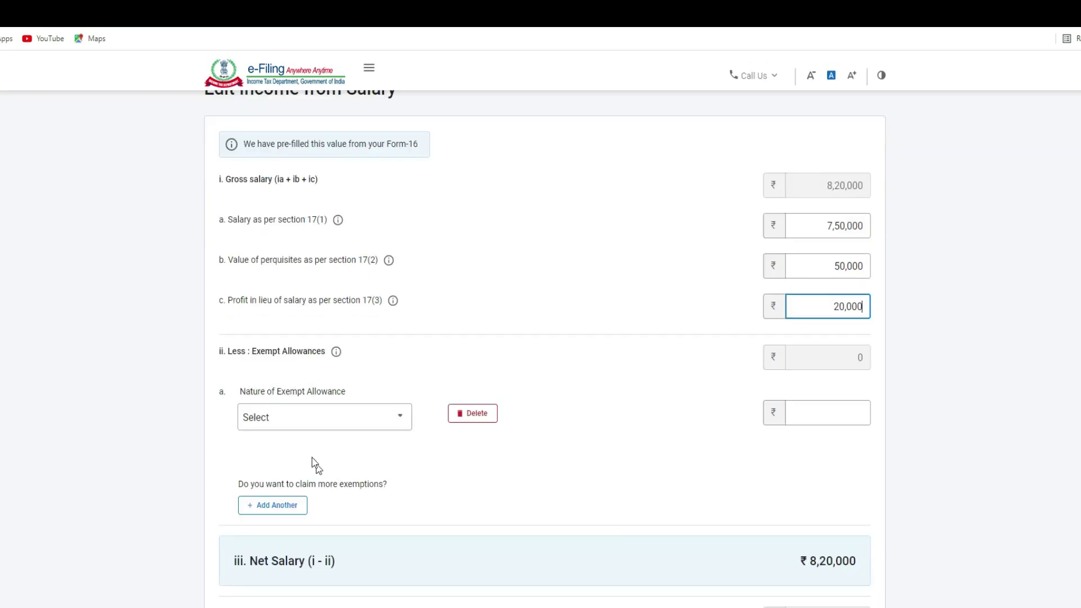
click(292, 421)
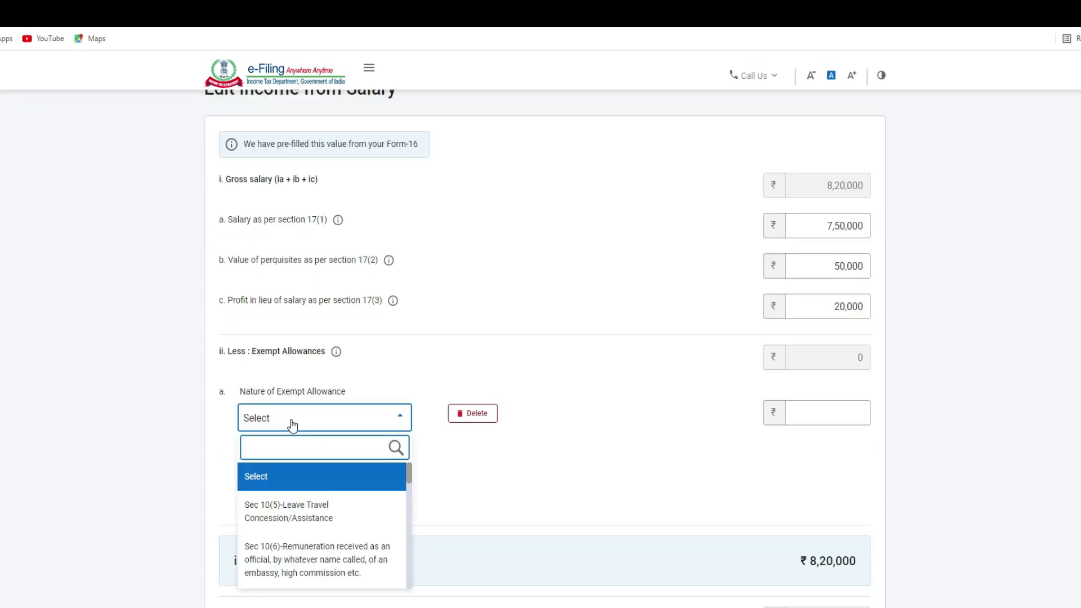
scroll(292, 425, down, 1)
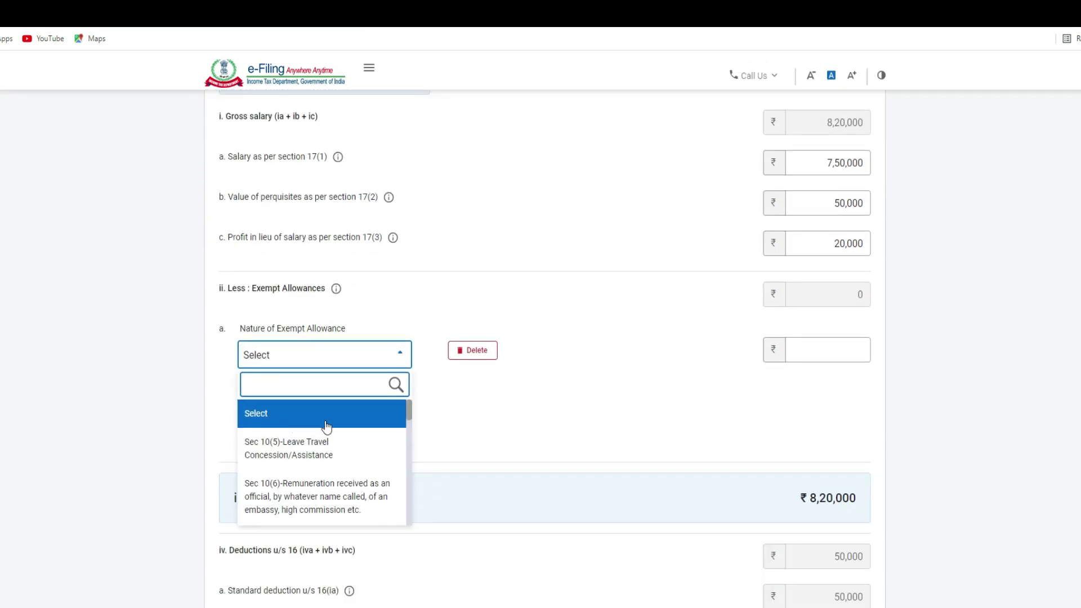
scroll(340, 450, down, 5)
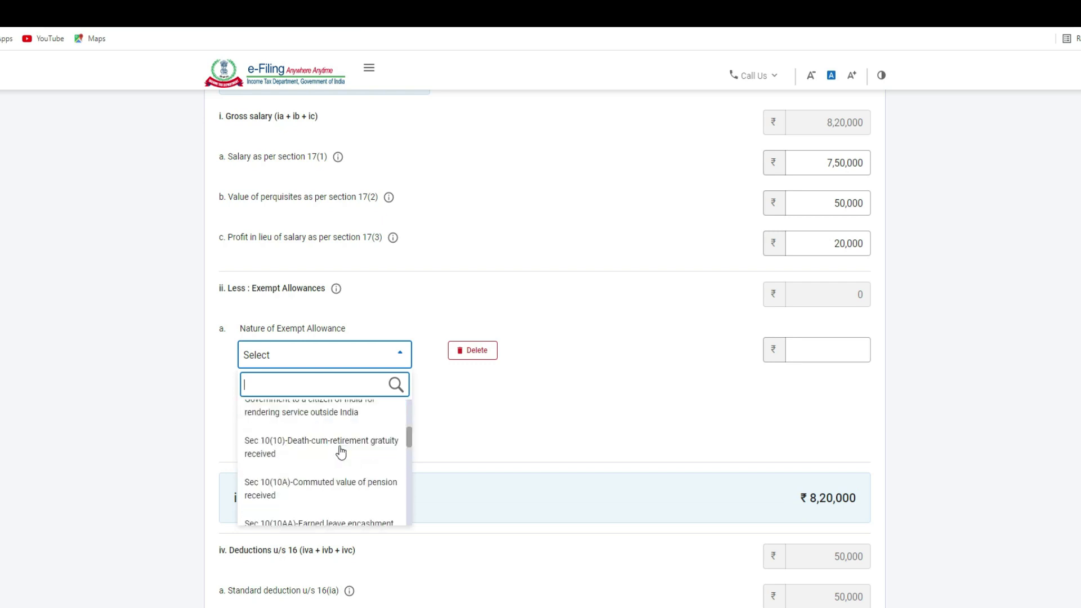
scroll(341, 451, down, 5)
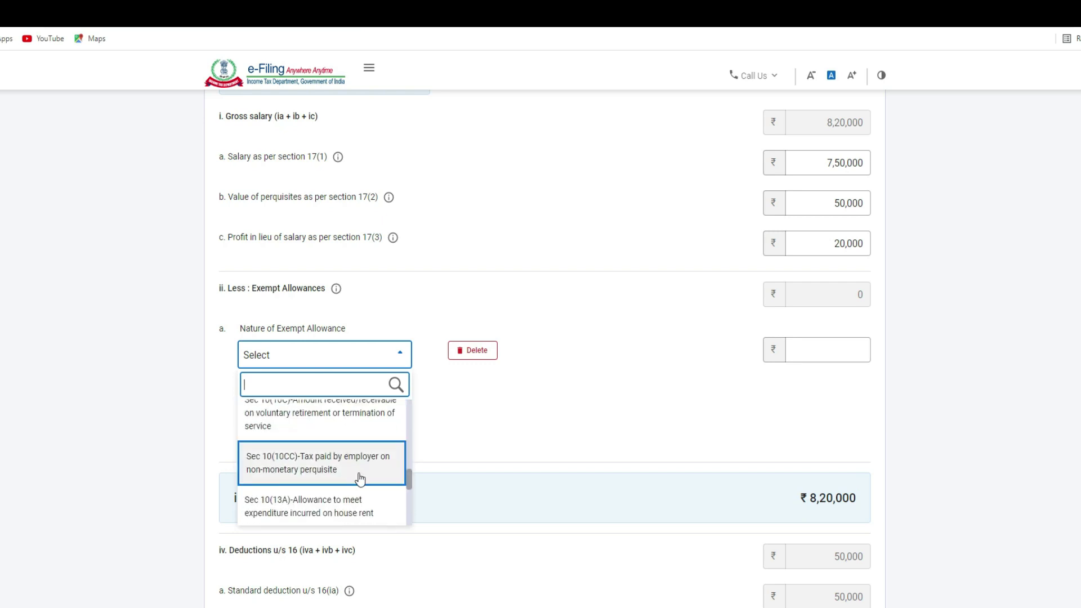
scroll(349, 478, up, 3)
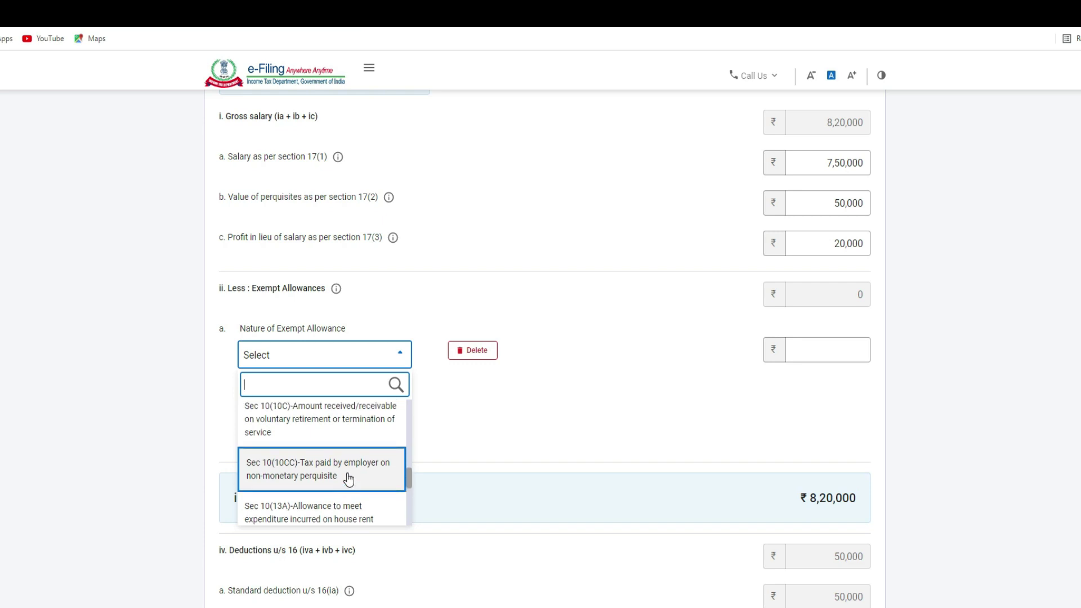
scroll(349, 478, up, 5)
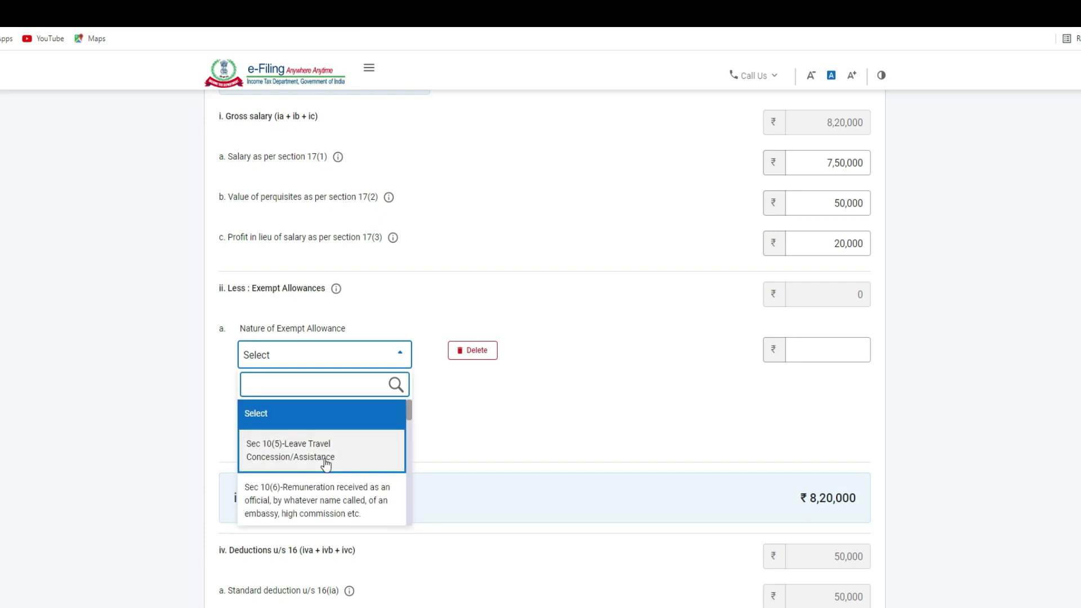
click(325, 463)
click(808, 356)
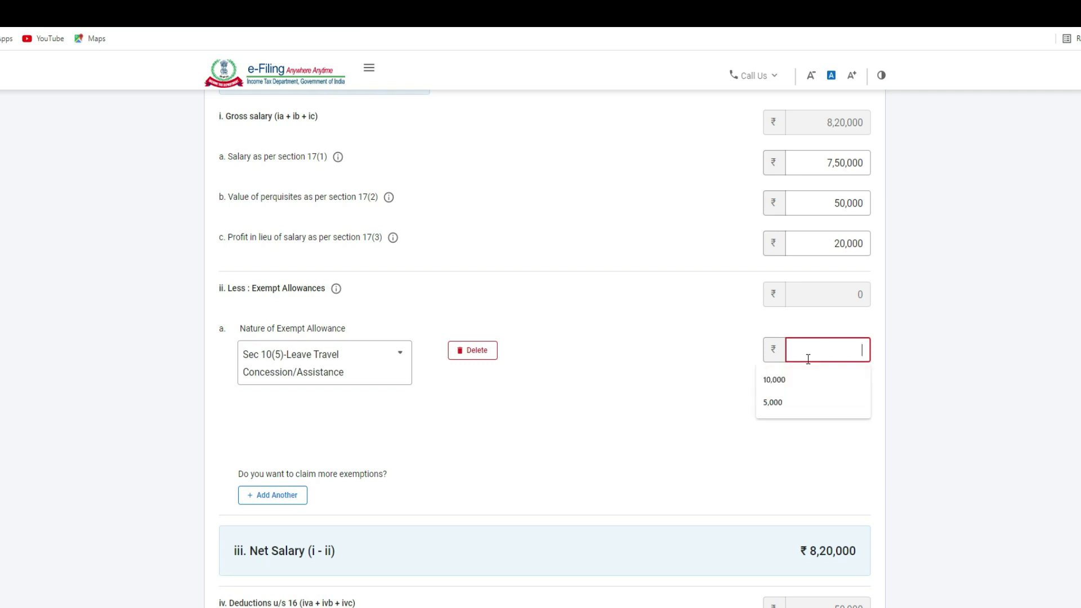
click(776, 380)
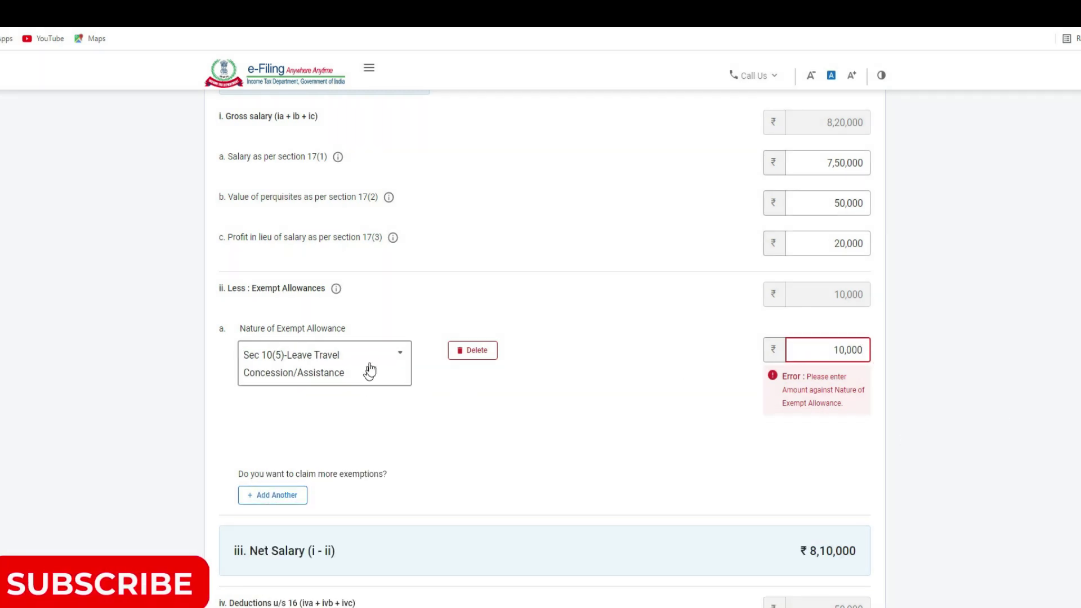
click(705, 362)
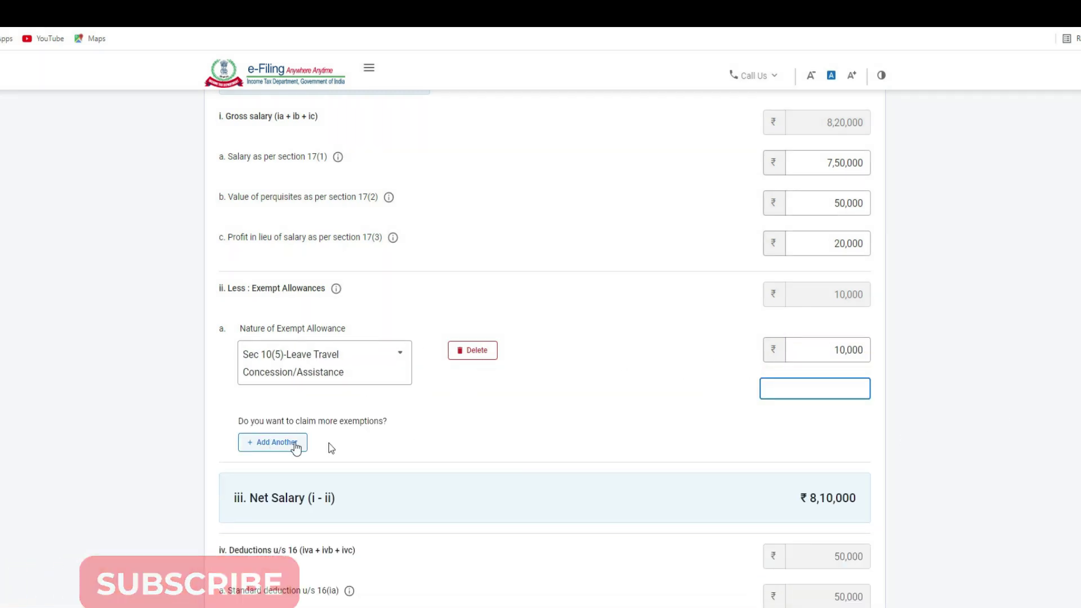
Step: Add a second exempt allowance row of type Any Other
scroll(372, 419, down, 2)
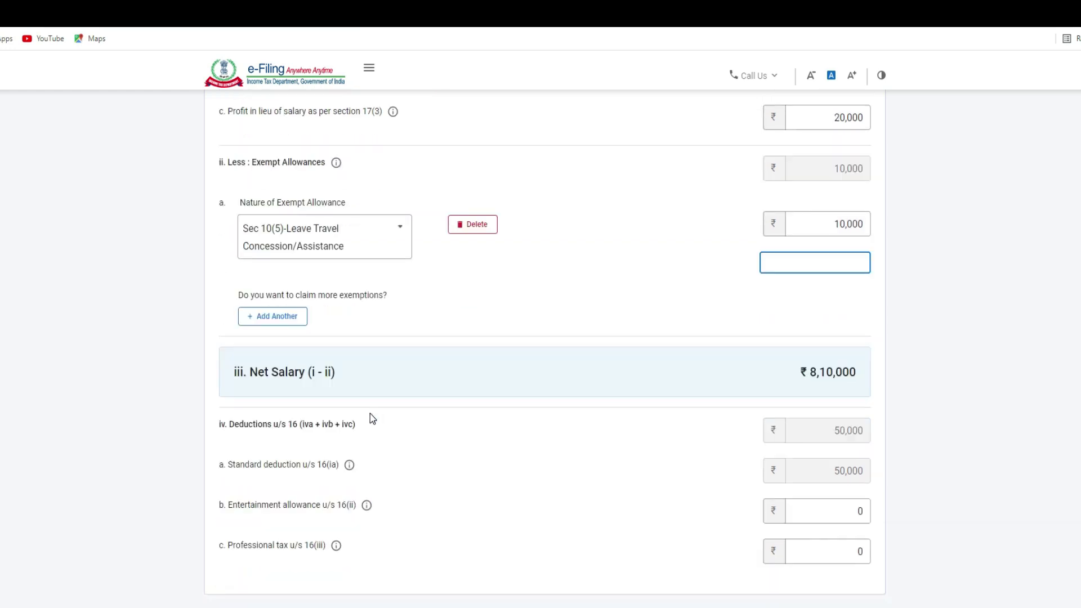
click(269, 318)
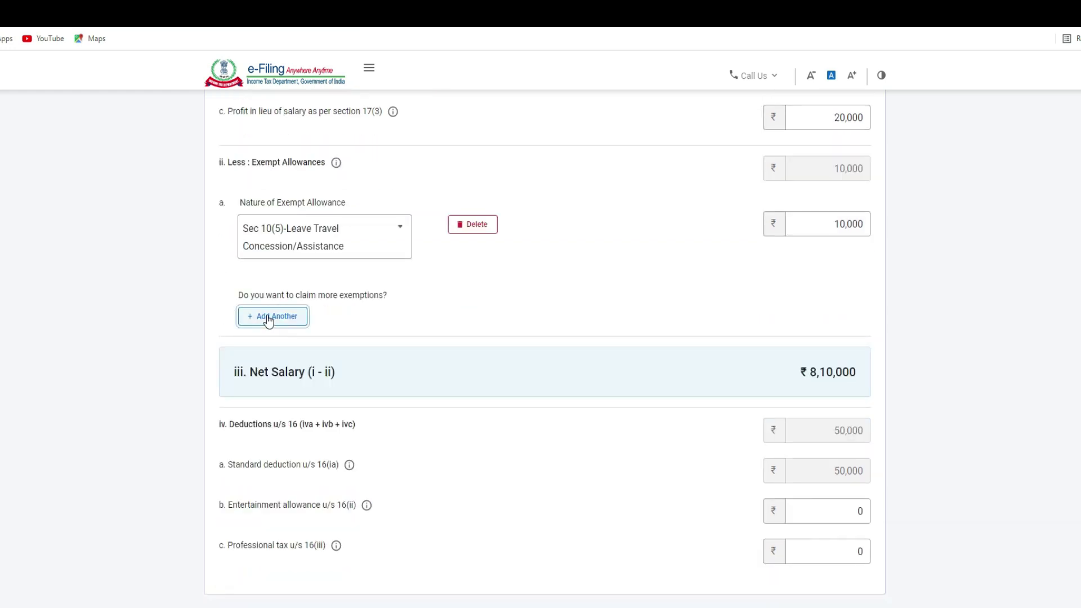
click(269, 319)
click(290, 325)
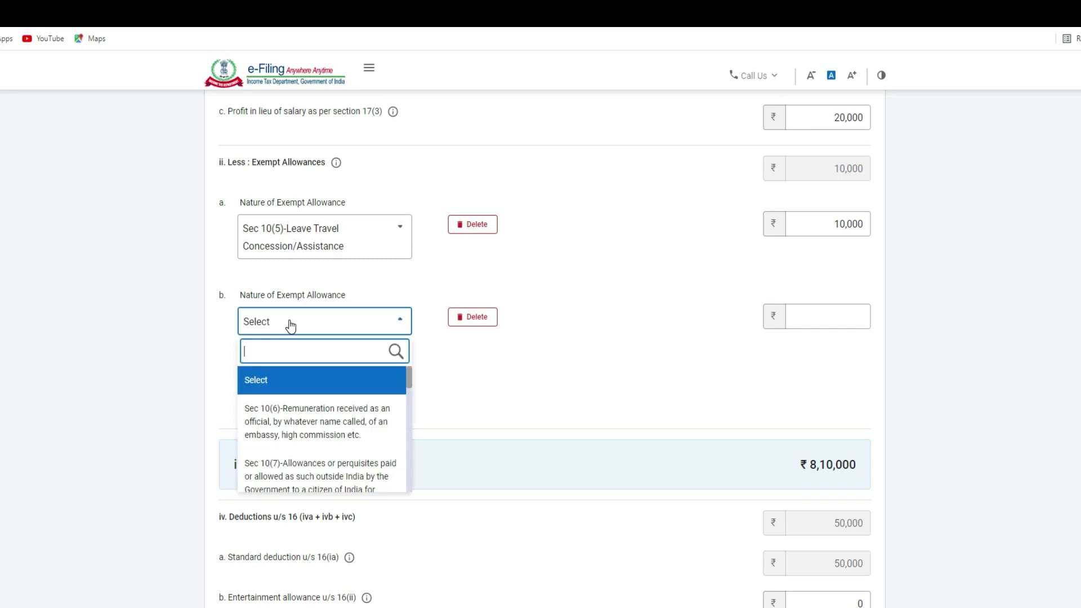
scroll(320, 438, down, 10)
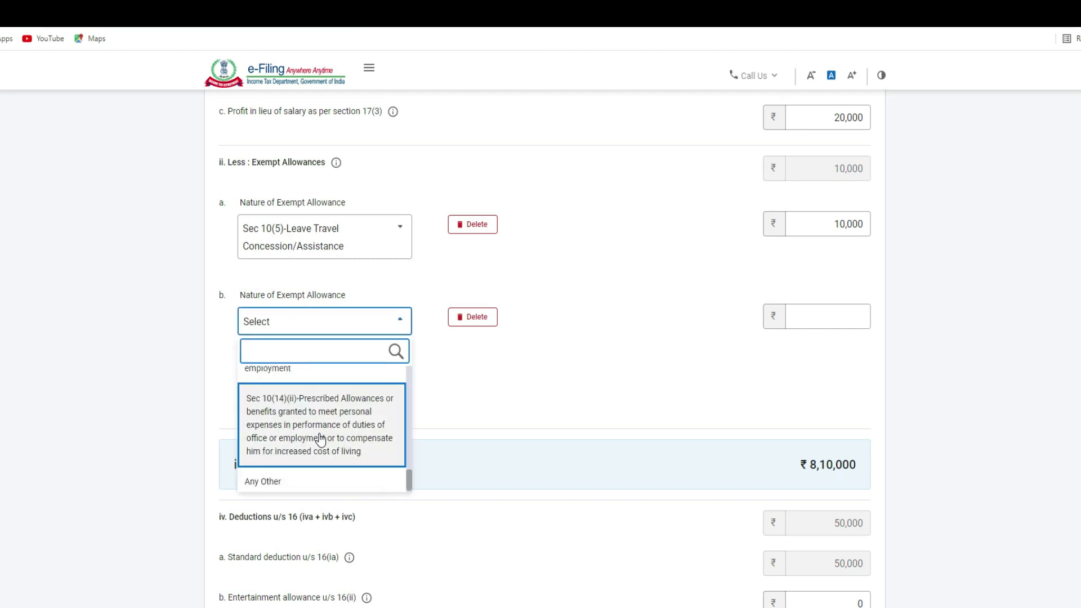
click(284, 483)
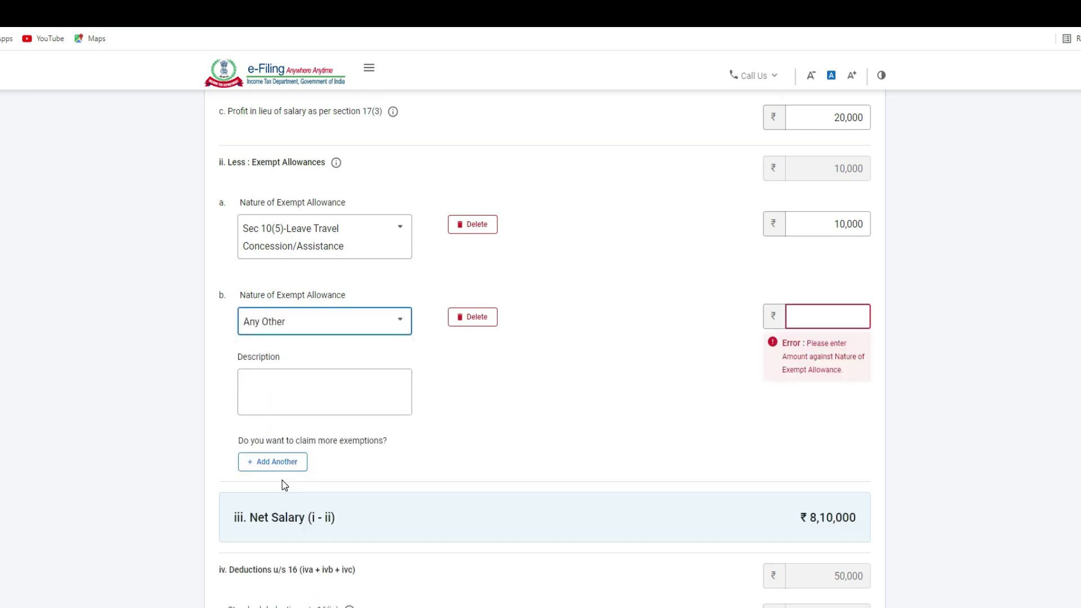
Step: Give the Any Other allowance an amount of 5,000 and the description 'HRA'
click(833, 317)
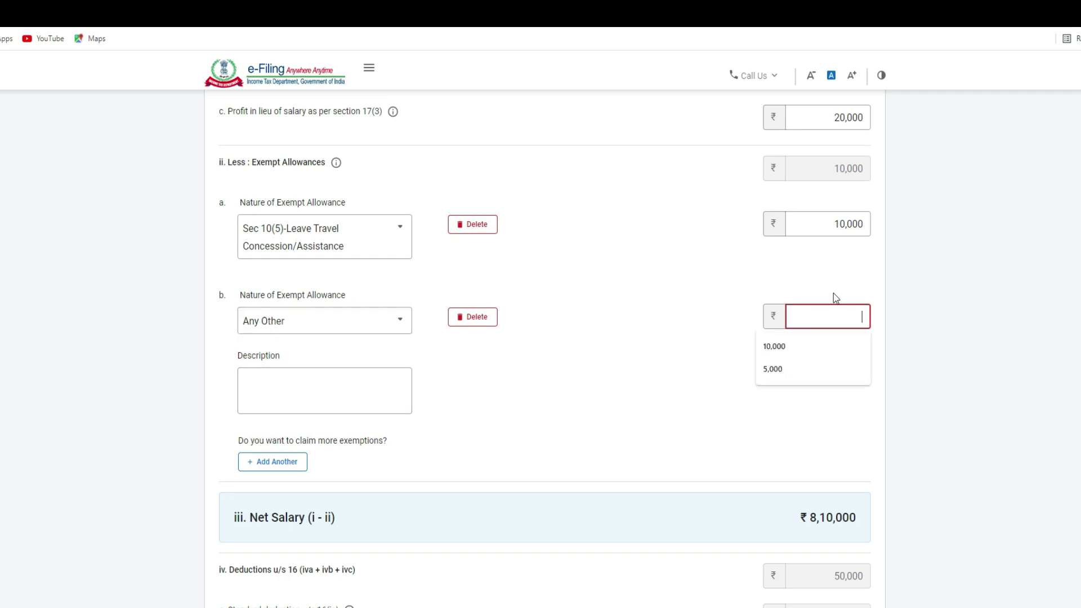
text(5000)
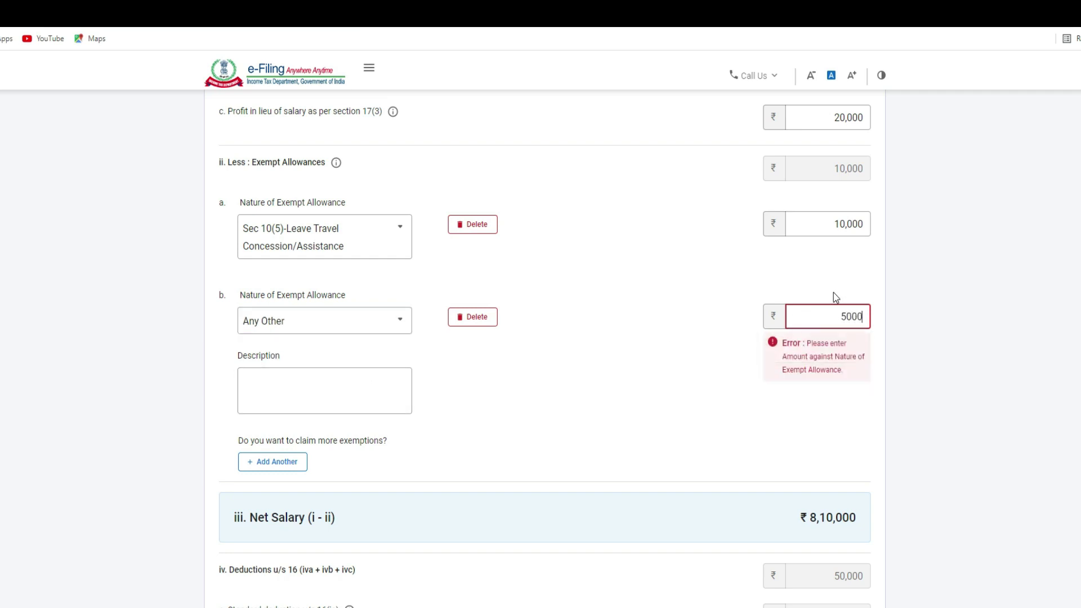
click(341, 387)
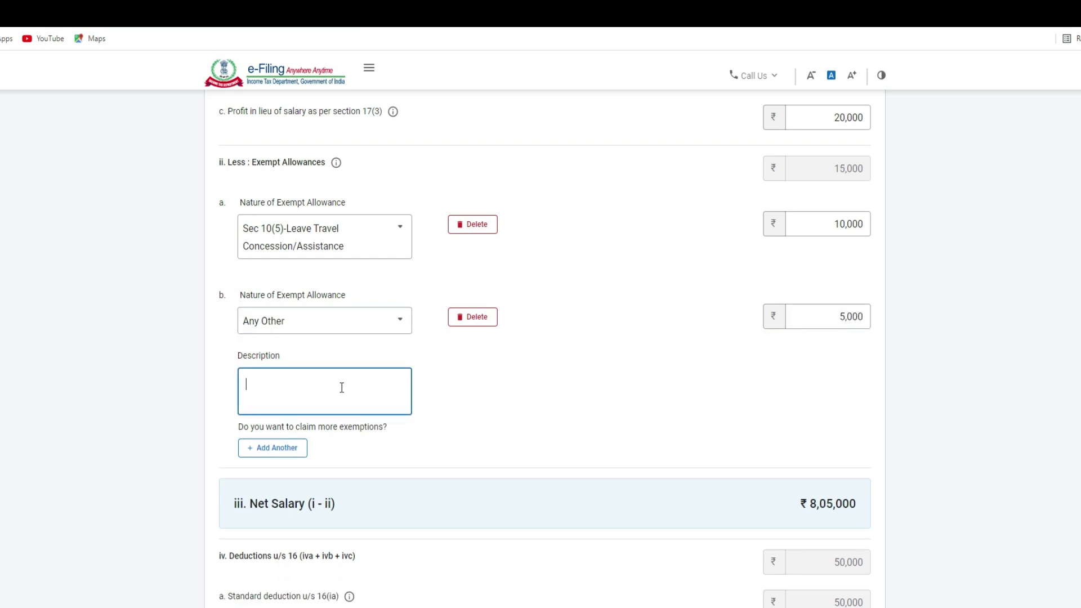
text(hra)
key(BackSpace)
key(BackSpace)
key(BackSpace)
text(hra)
key(BackSpace)
key(BackSpace)
key(BackSpace)
text(HRA)
scroll(550, 371, down, 2)
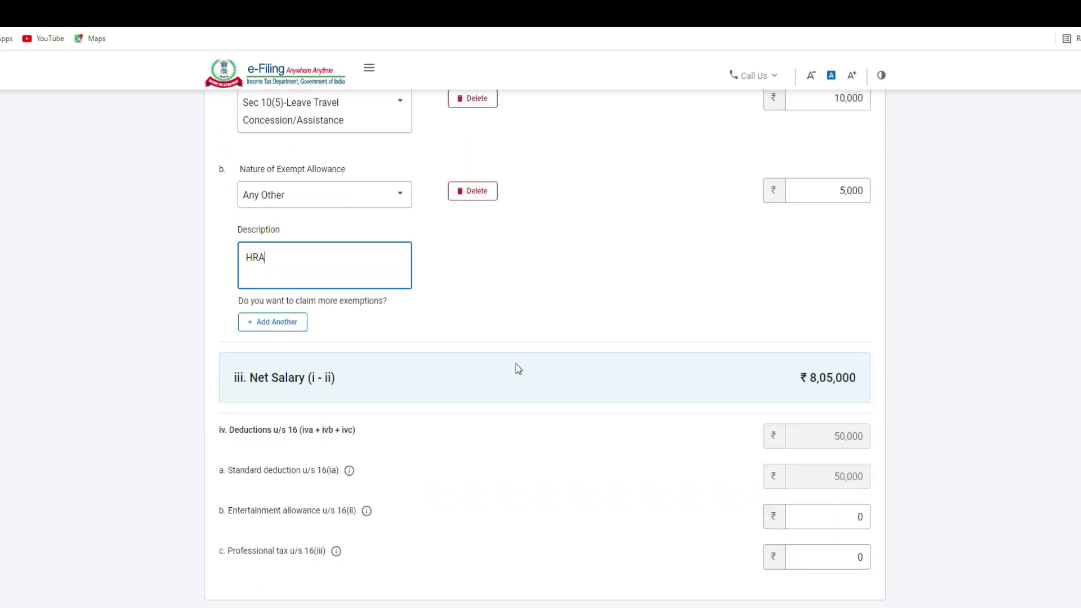
scroll(552, 378, down, 2)
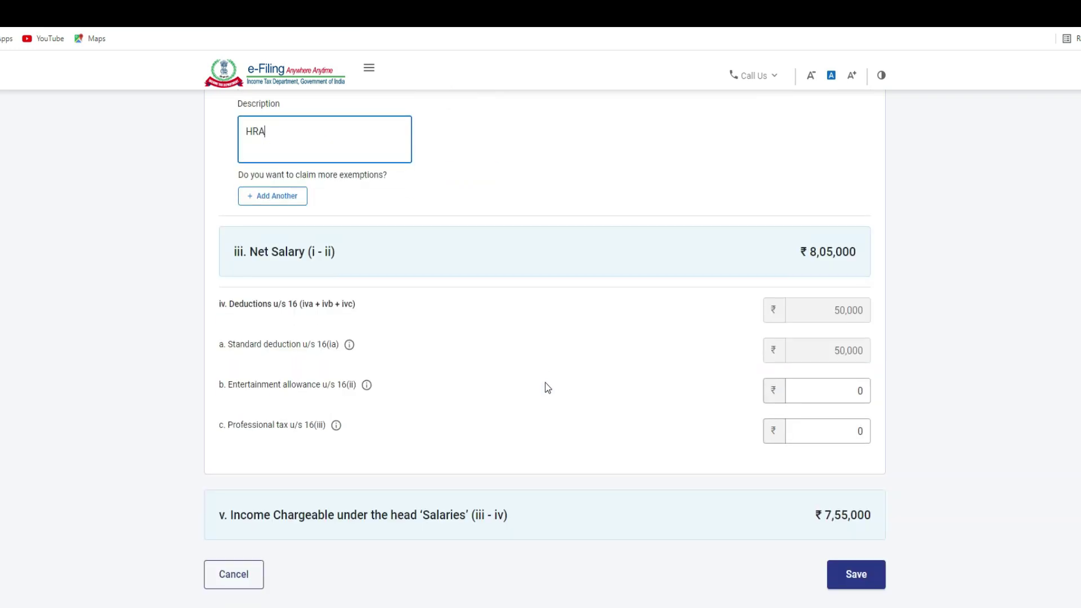
scroll(545, 383, down, 1)
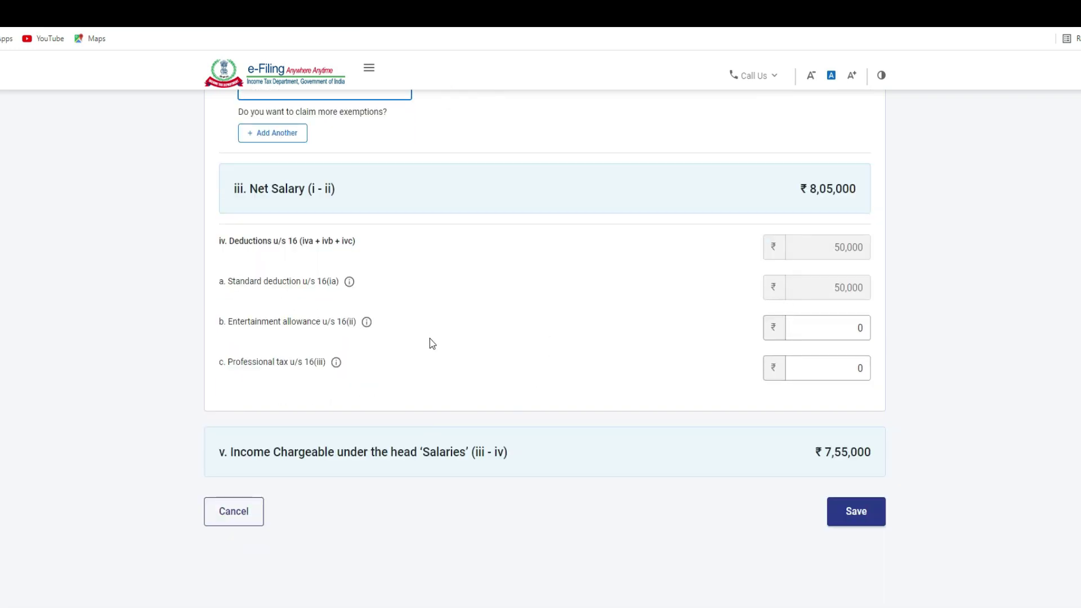
scroll(630, 376, up, 2)
scroll(630, 377, down, 3)
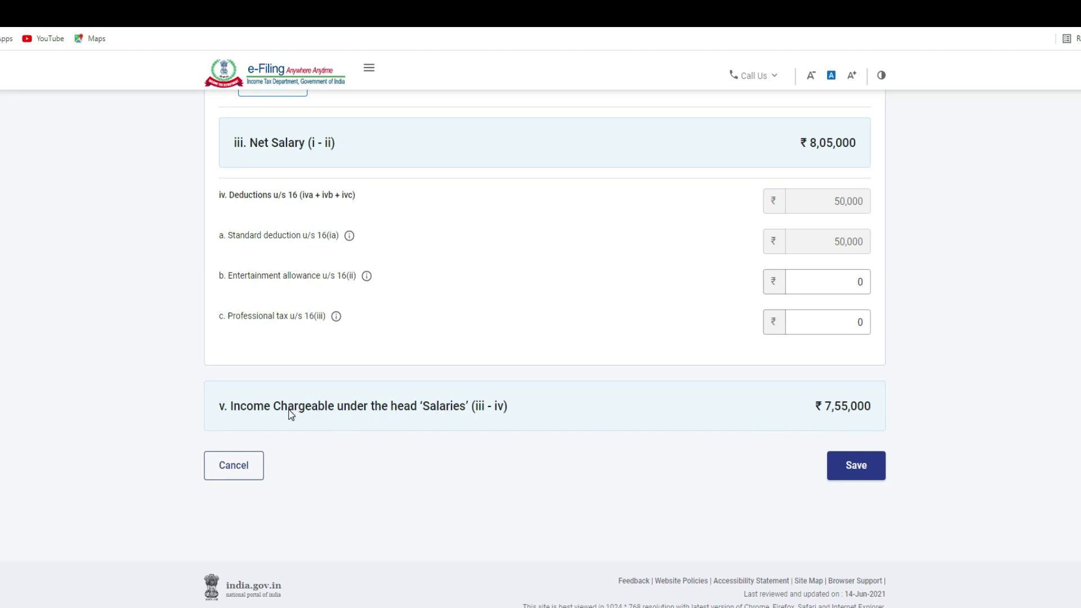
scroll(579, 414, up, 2)
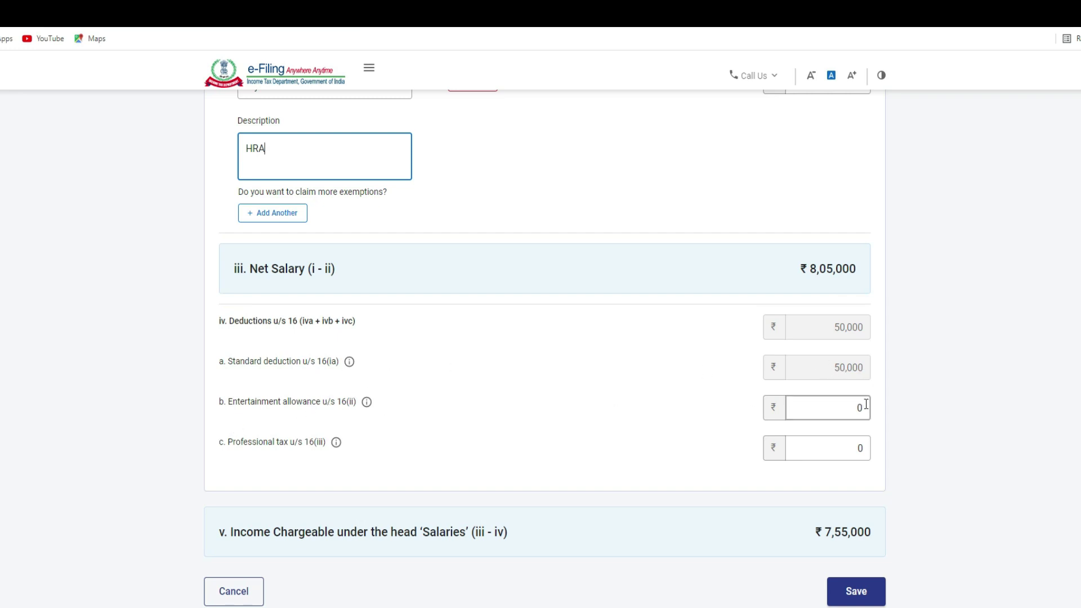
Step: Enter entertainment allowance 5,000 and professional tax 2,500 under salary deductions
click(818, 408)
click(818, 408)
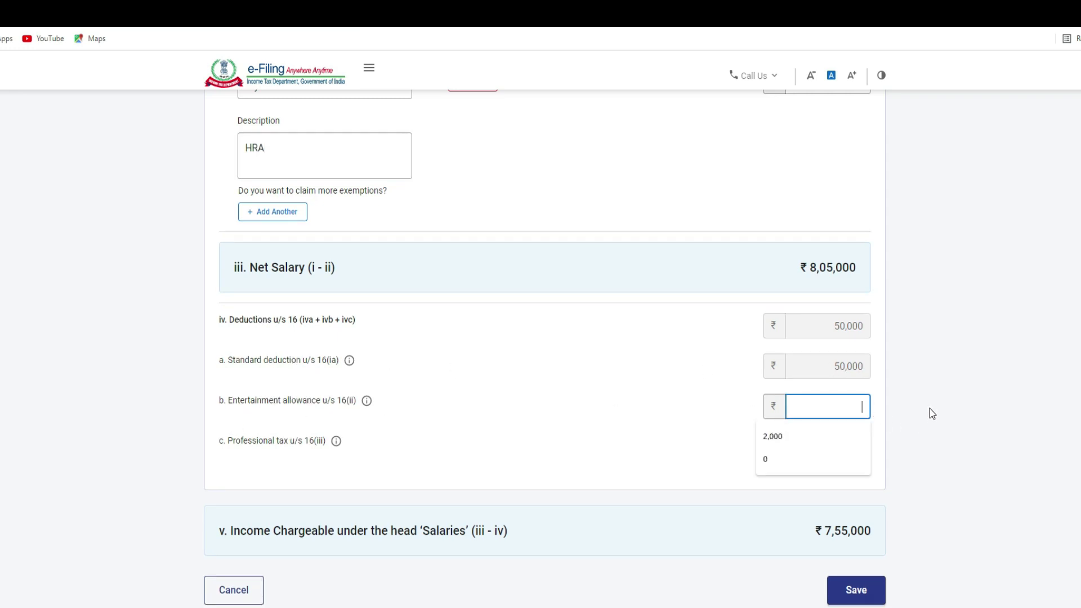
text(5000)
key(Tab)
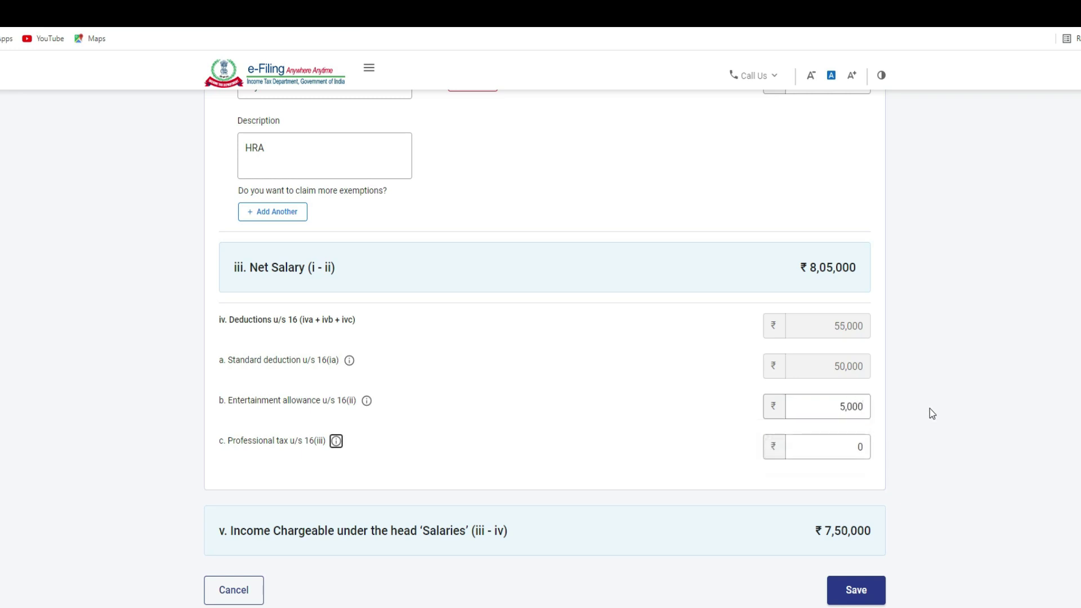
click(862, 448)
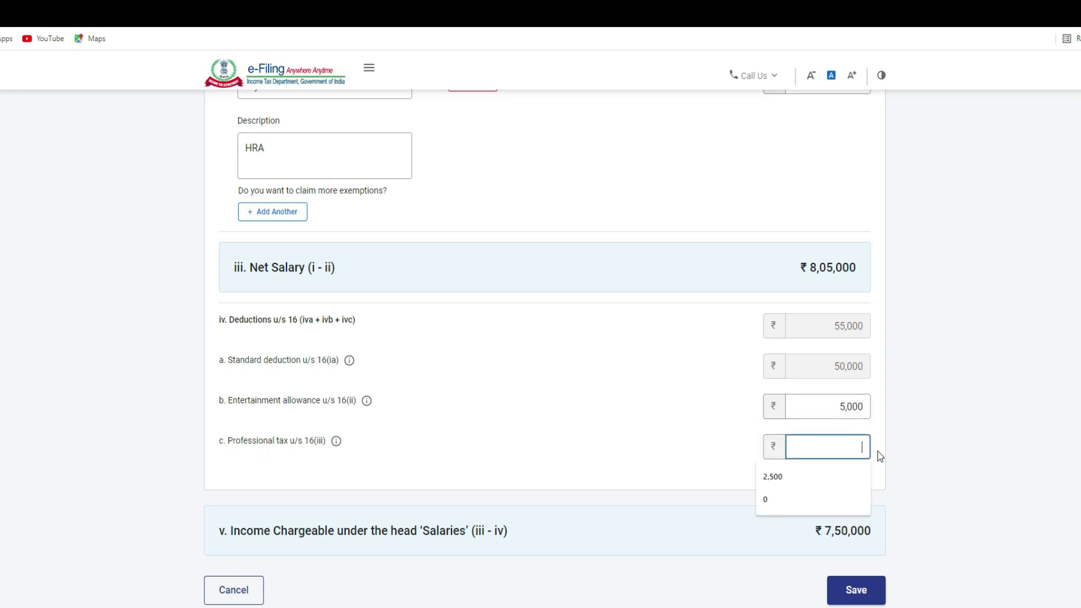
text(2500)
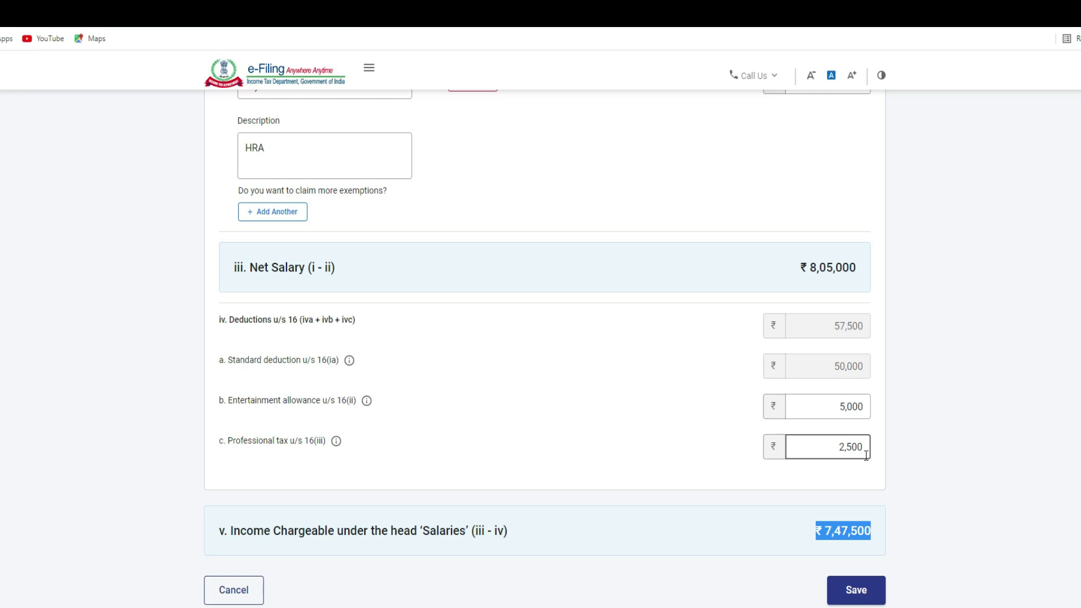
scroll(644, 422, up, 2)
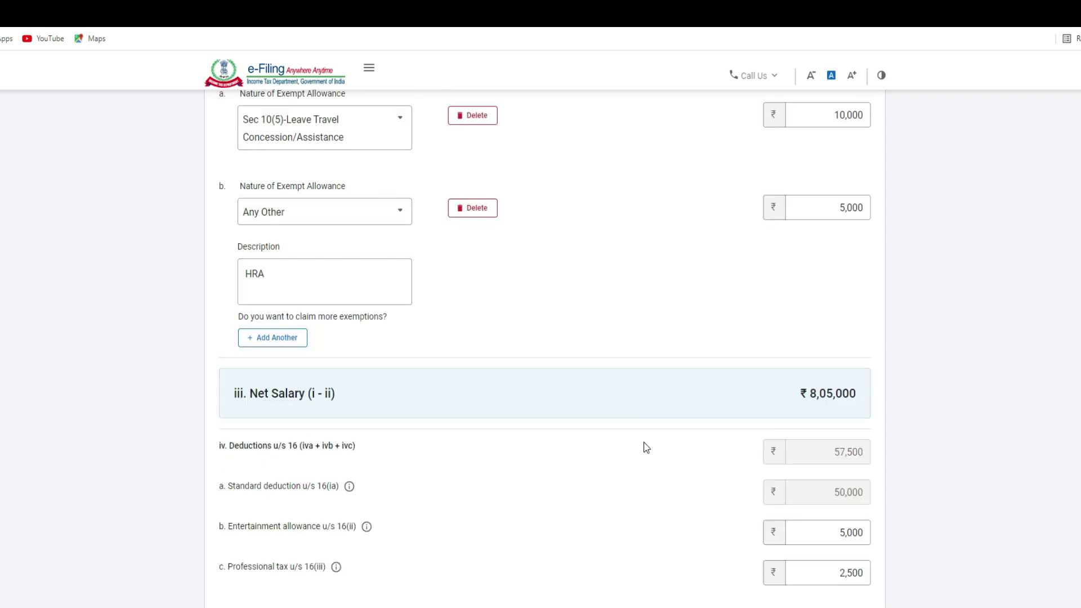
scroll(646, 448, up, 5)
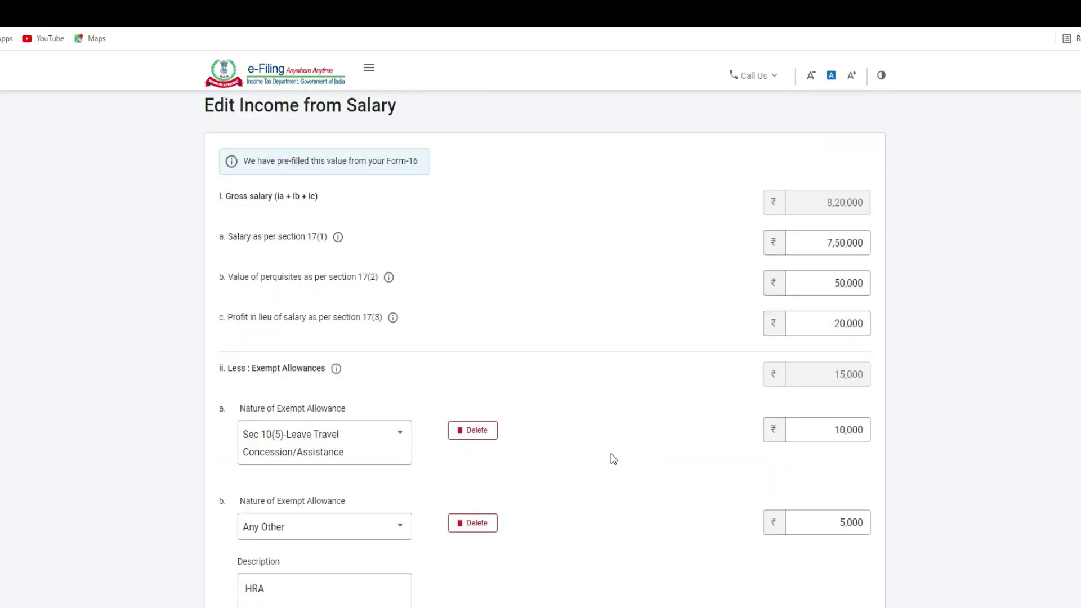
scroll(593, 451, down, 10)
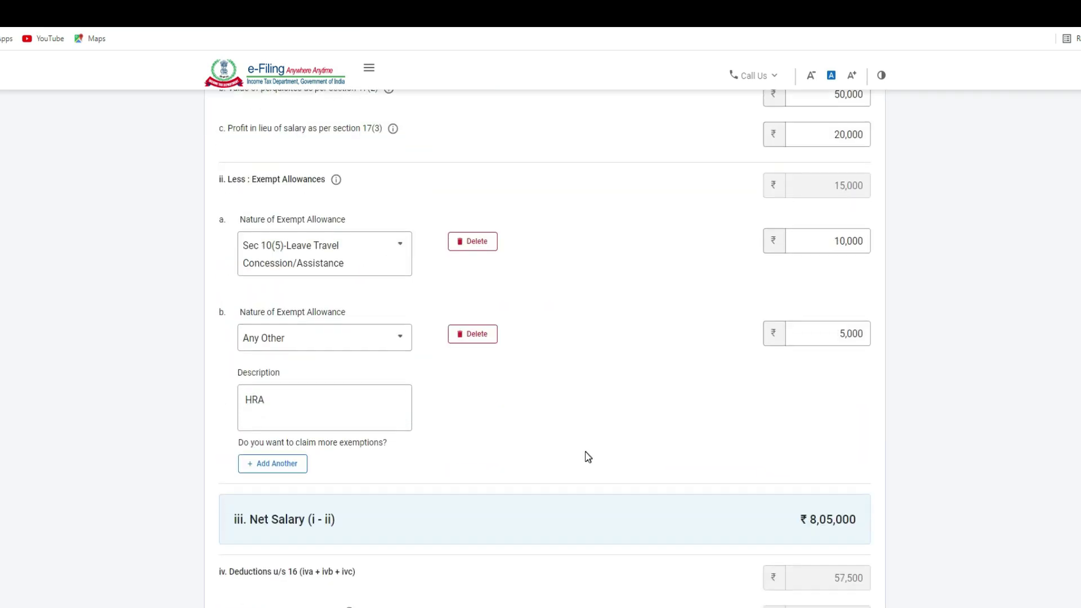
click(503, 473)
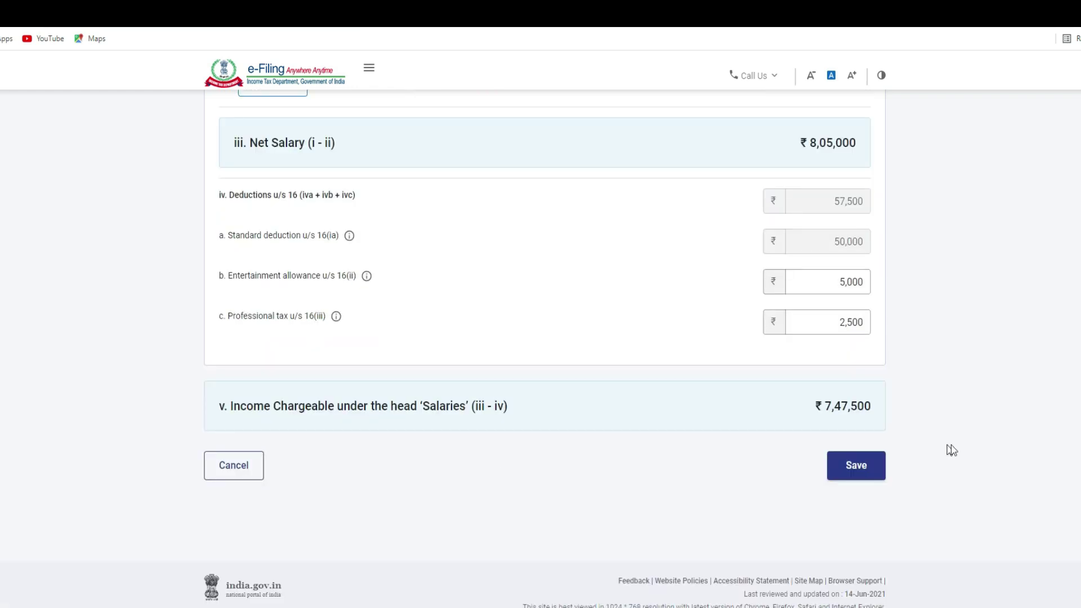
Step: Save the edited salary form and begin the house property income breakup
click(869, 475)
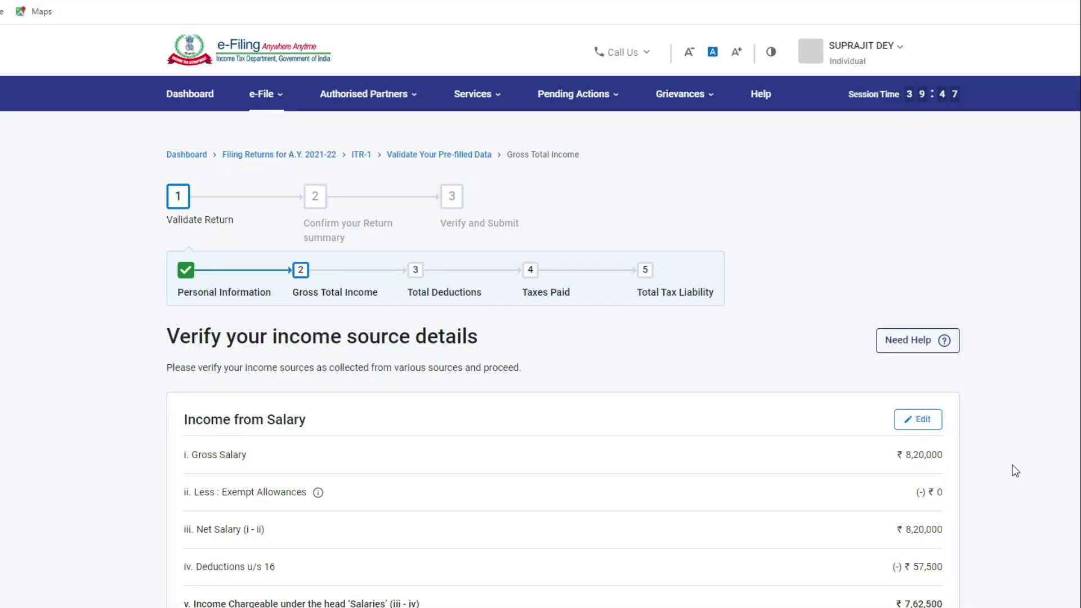
scroll(1013, 464, down, 2)
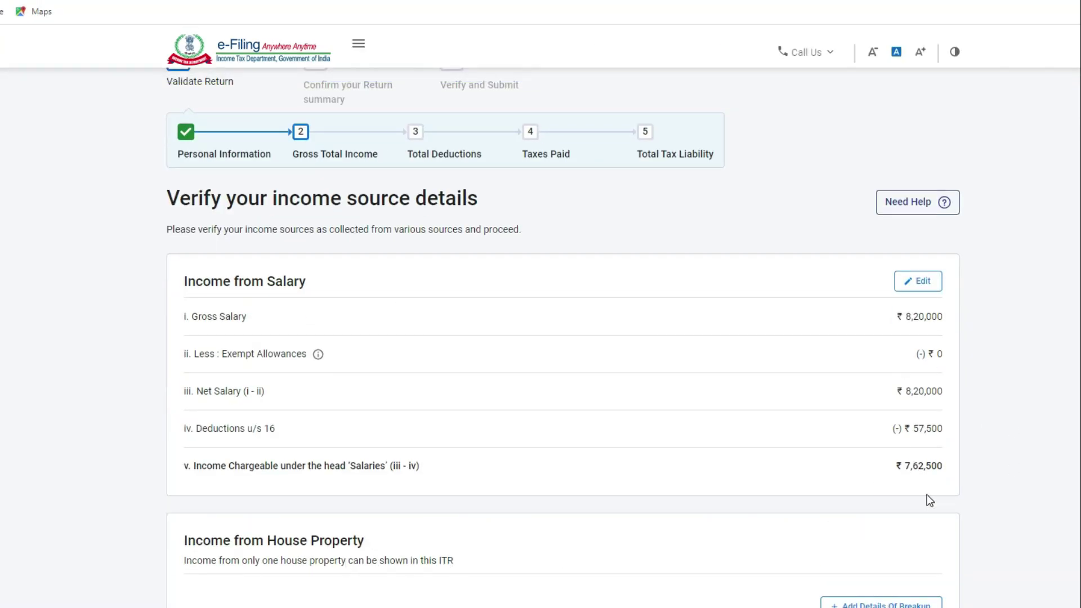
scroll(708, 470, down, 2)
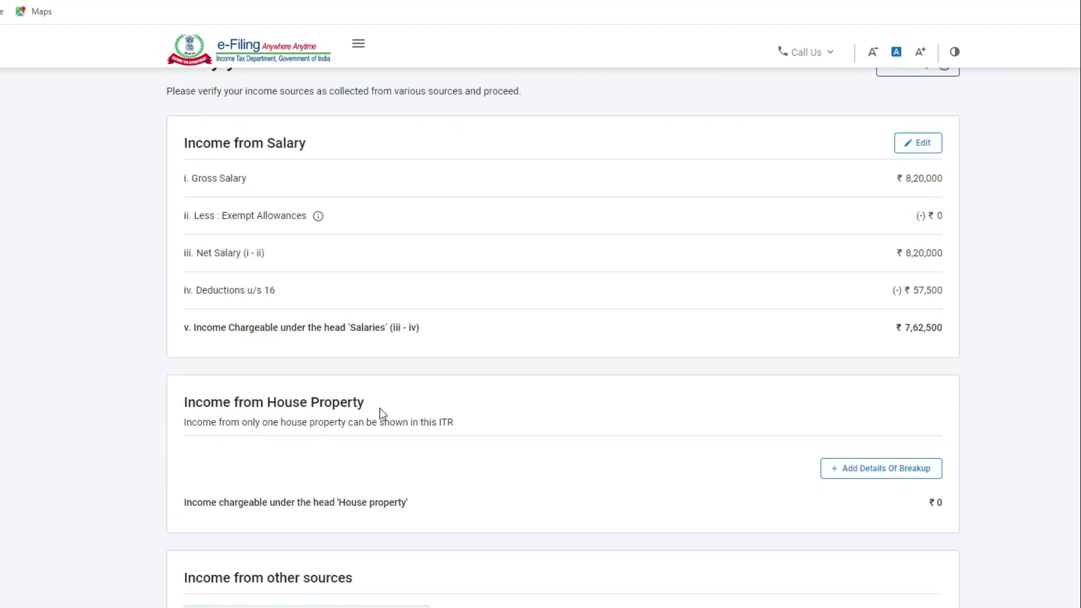
click(869, 479)
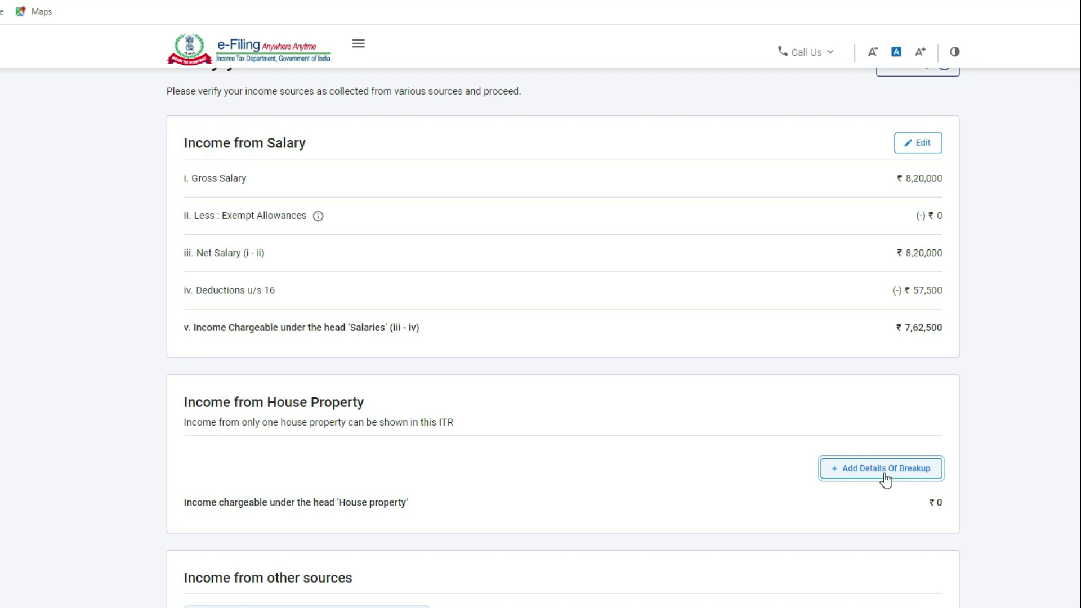
Step: Add a Self Occupied house property claiming 50,000 interest on borrowed capital
click(884, 472)
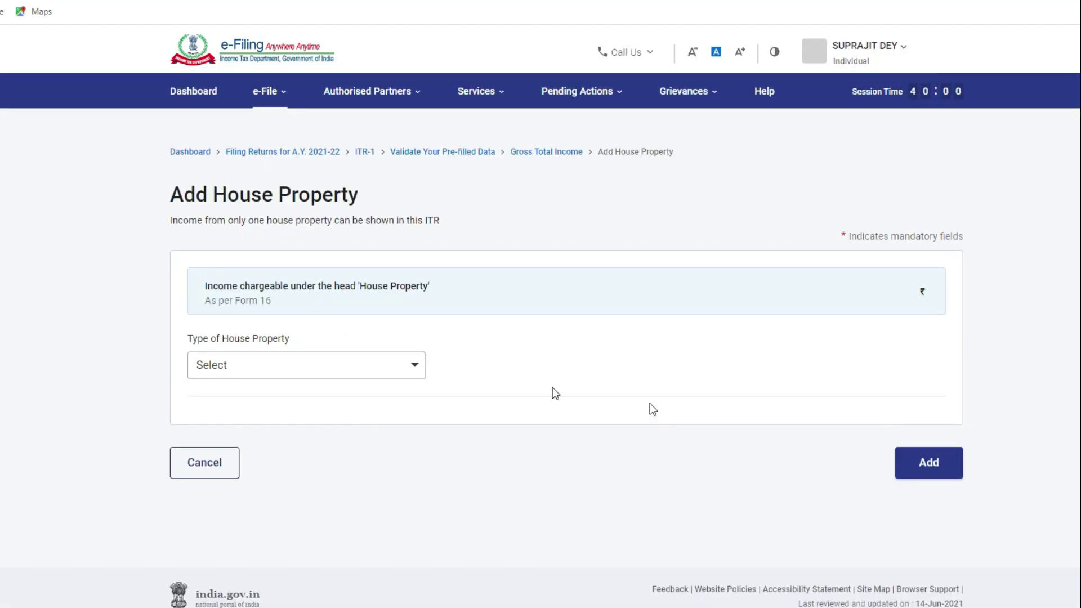
click(265, 370)
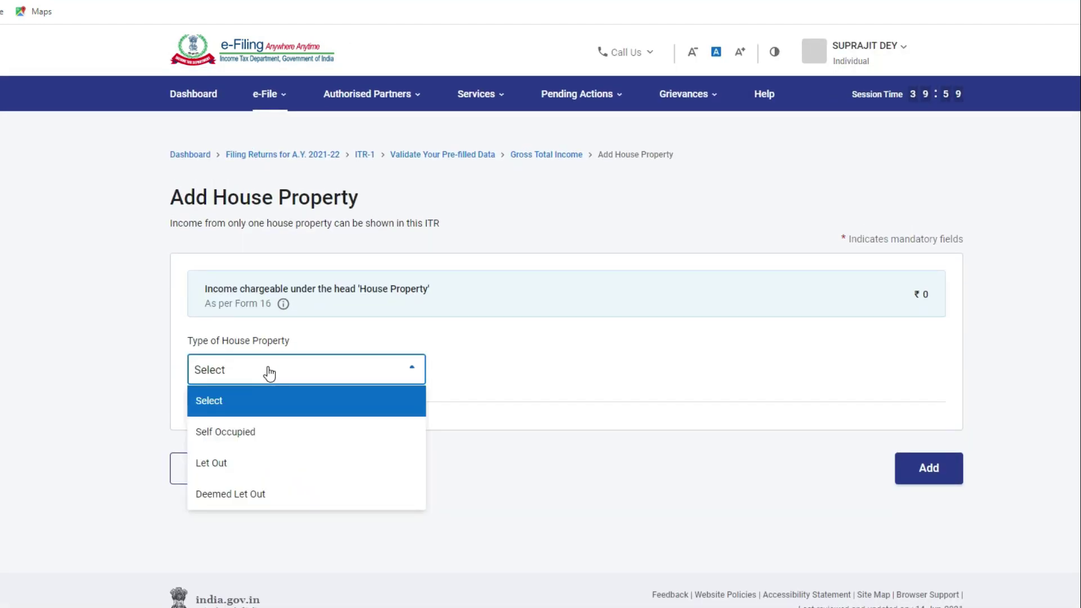
click(254, 436)
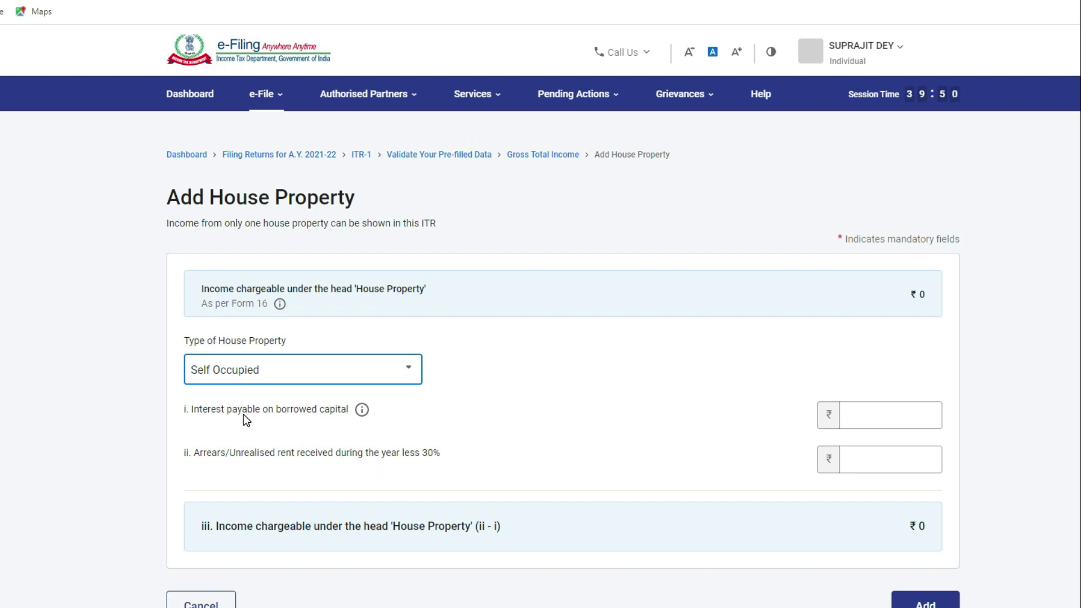
click(874, 414)
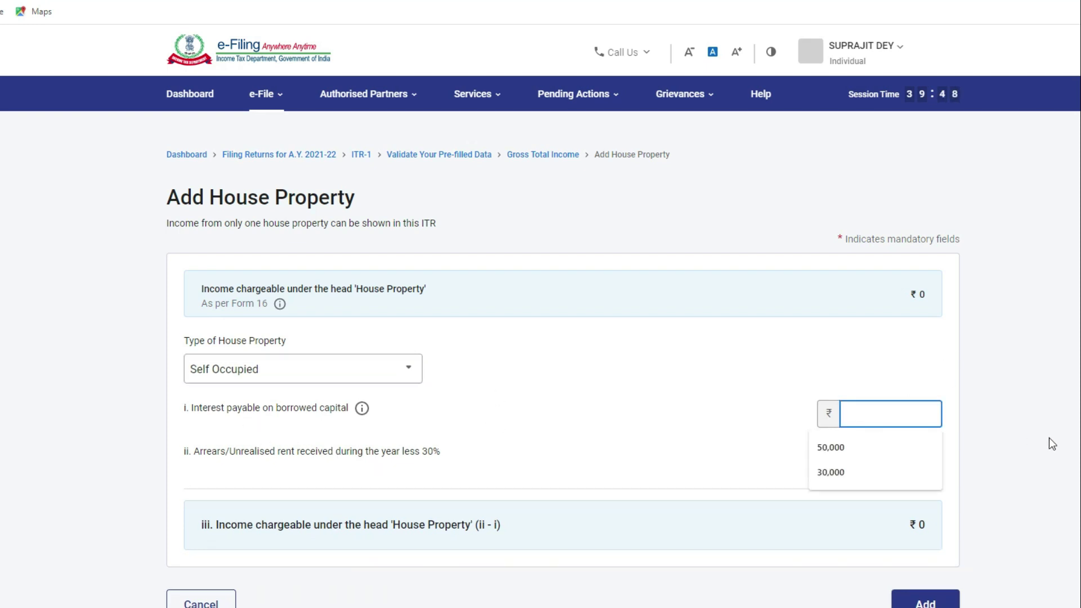
click(867, 447)
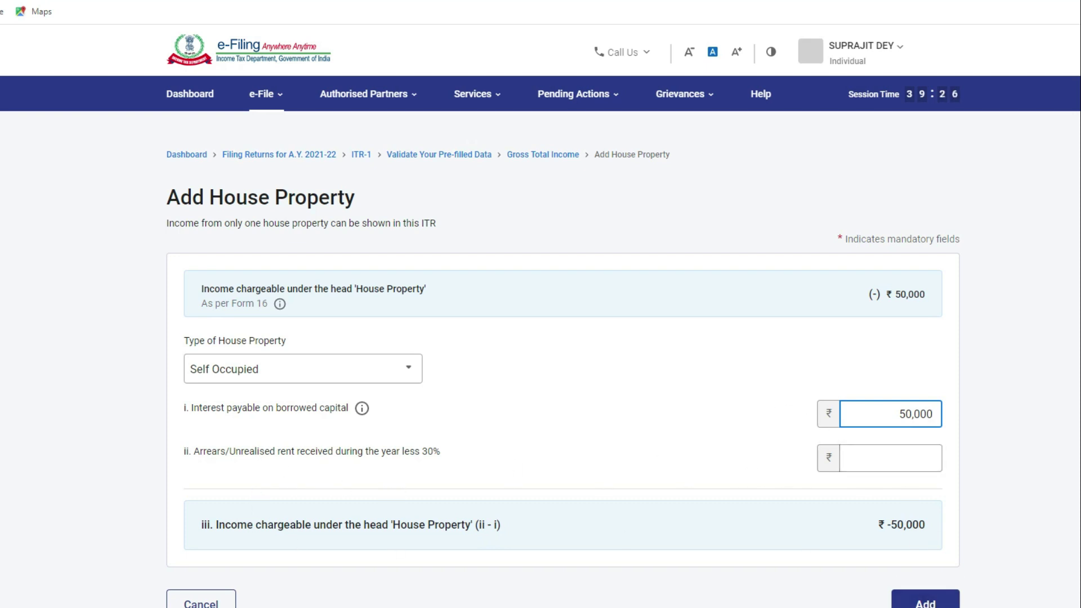
click(925, 604)
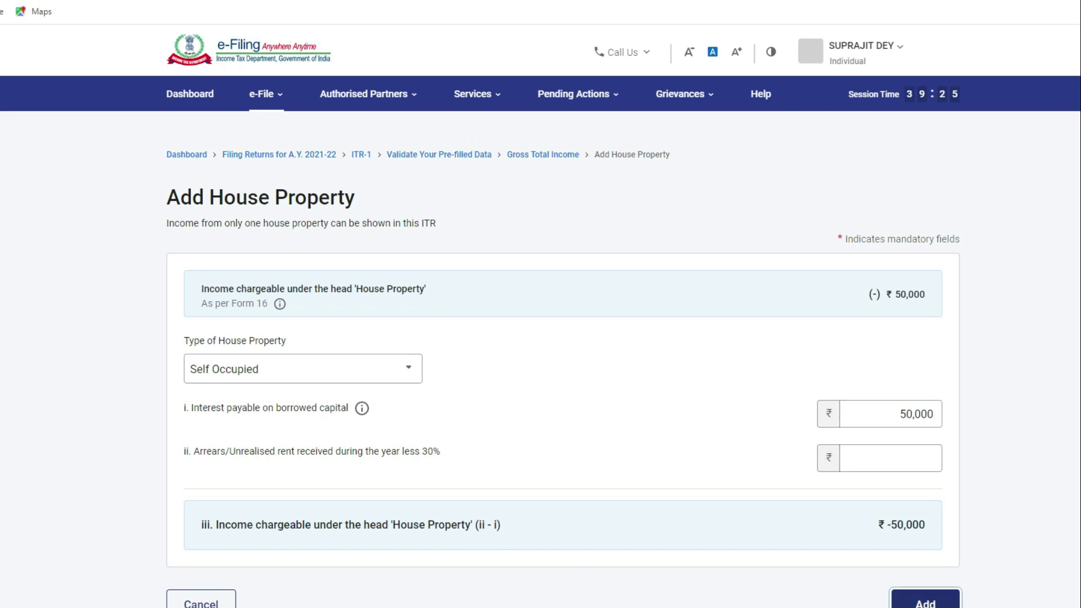
scroll(707, 545, down, 4)
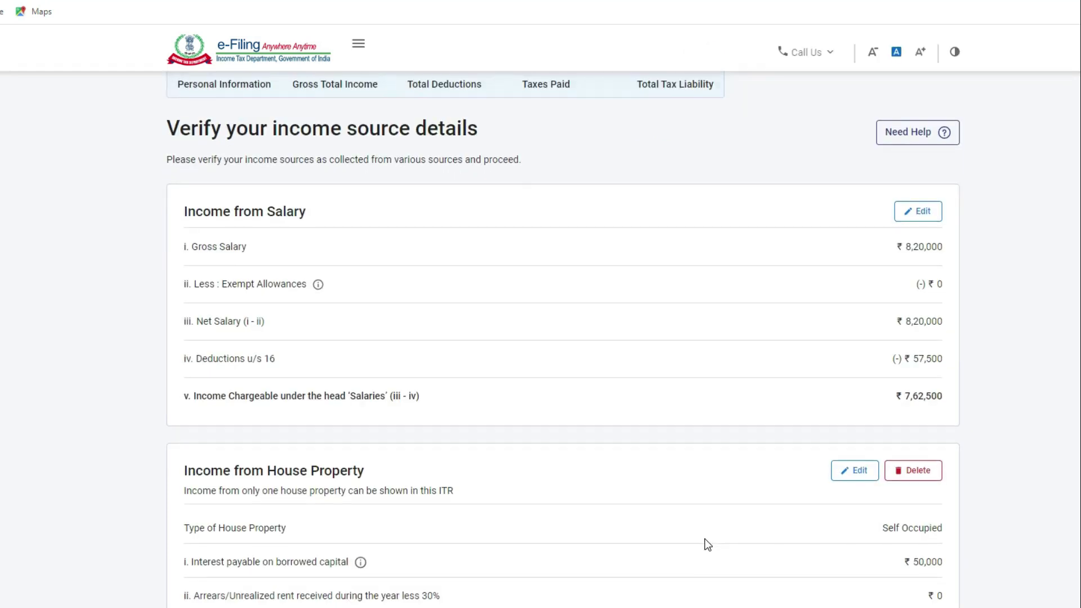
Step: Open Add Details for Income from other sources below Gross Total Income
scroll(704, 537, down, 2)
scroll(668, 513, down, 1)
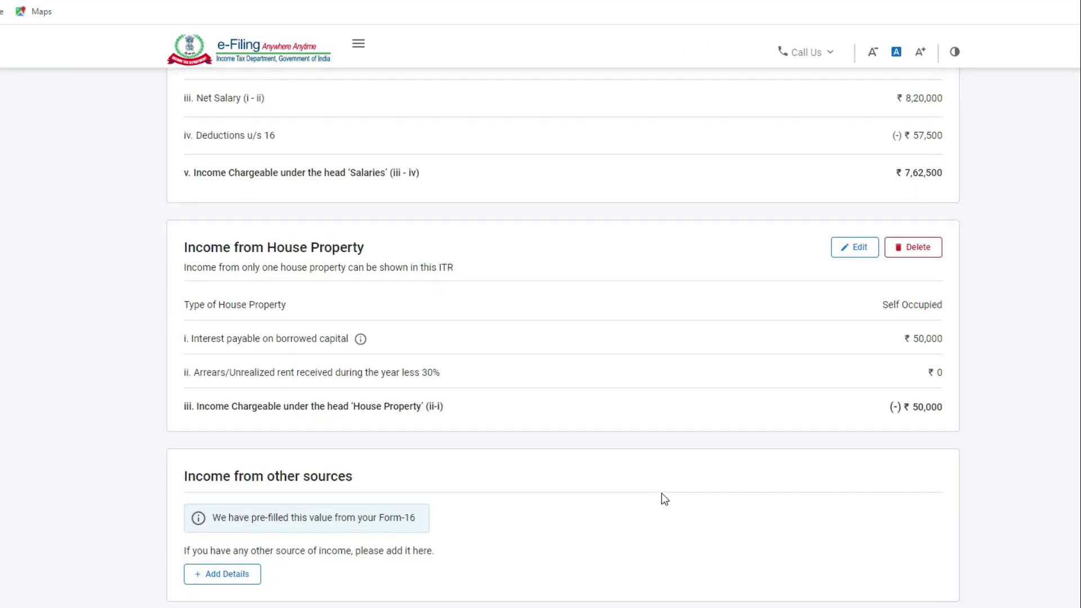
scroll(662, 499, down, 2)
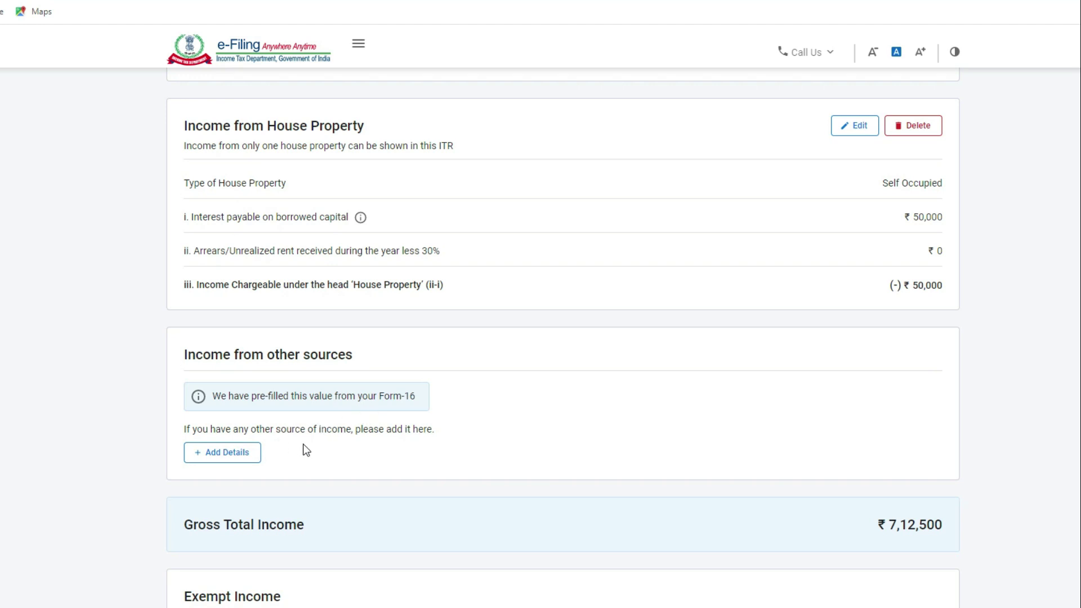
click(221, 460)
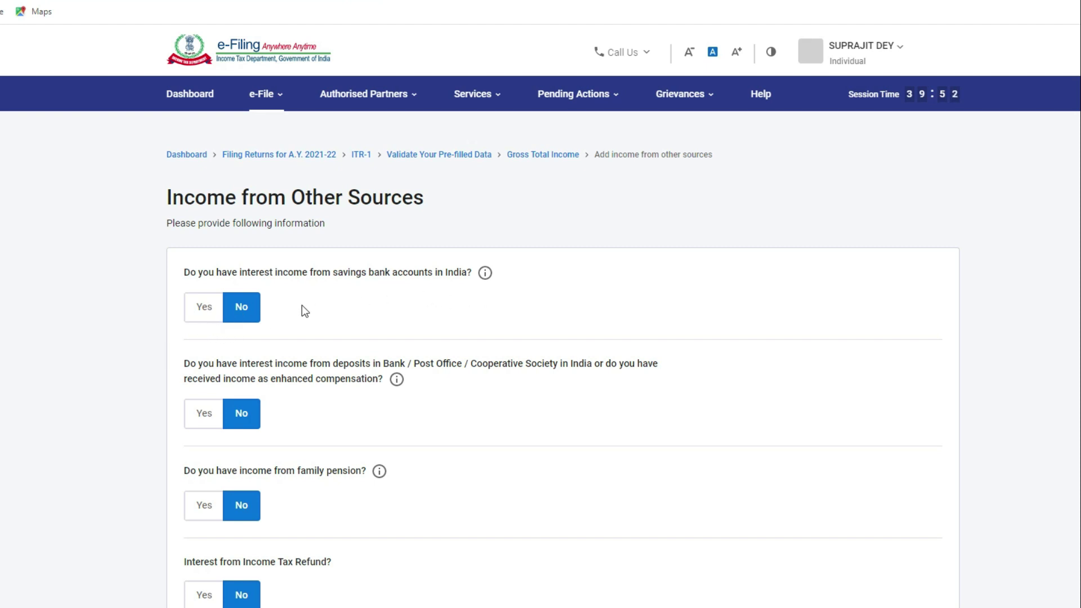
Step: Declare ₹2,000 of savings bank interest income
click(207, 308)
click(221, 358)
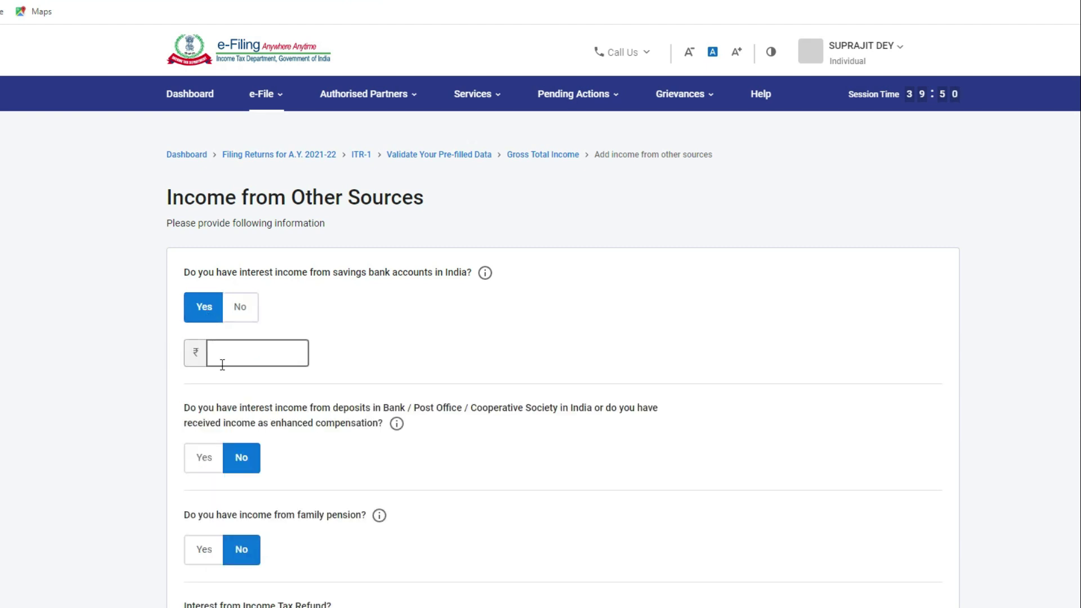
text(2000)
Step: Answer No to deposit interest income and submit the other-sources questions
scroll(234, 358, down, 3)
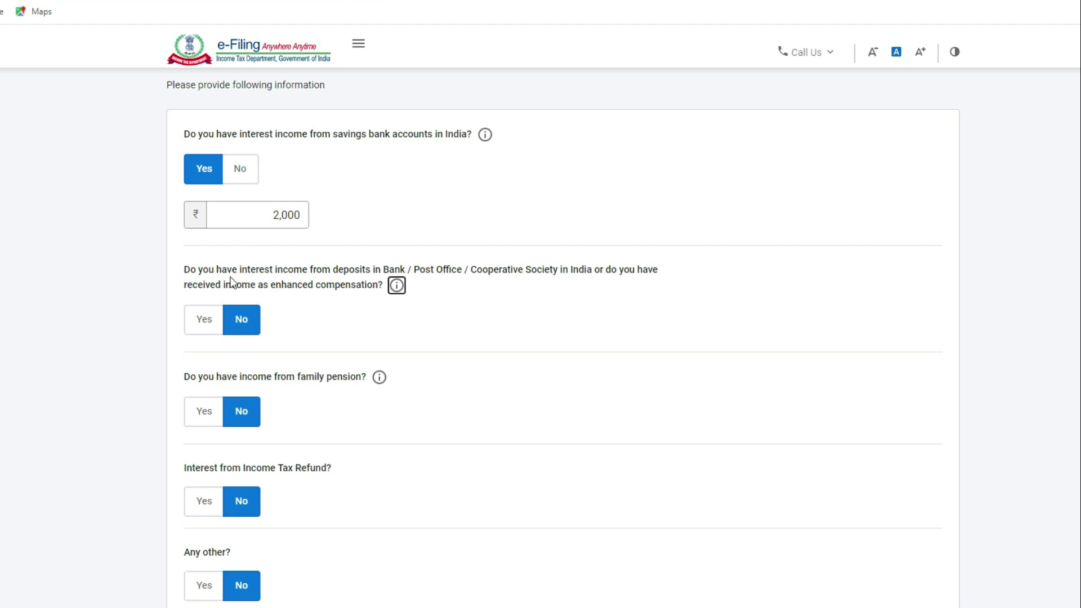
click(204, 322)
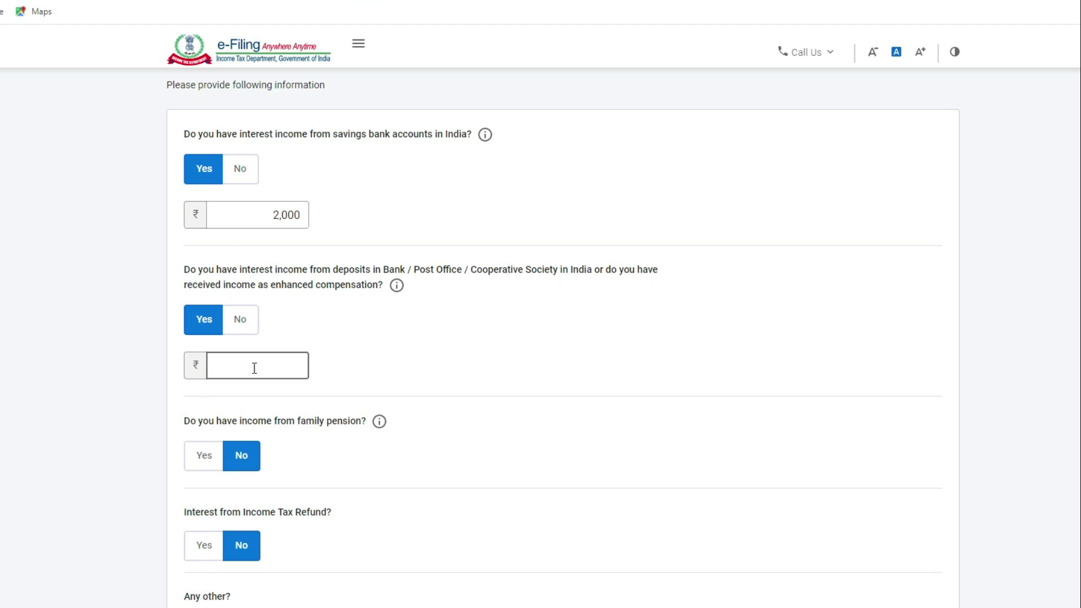
click(240, 326)
scroll(336, 350, down, 3)
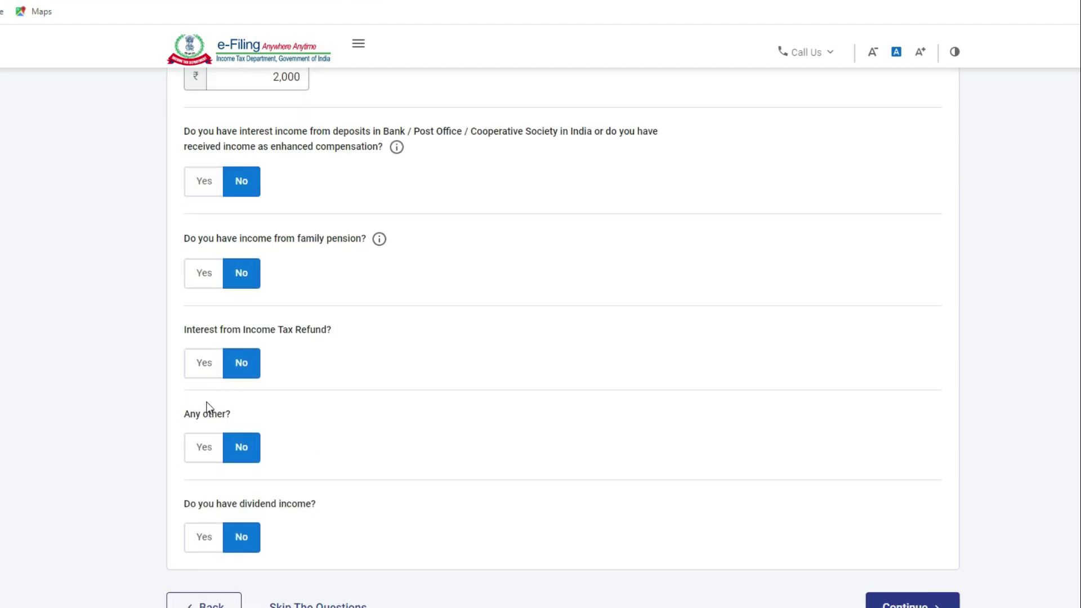
scroll(273, 448, down, 3)
scroll(316, 380, up, 5)
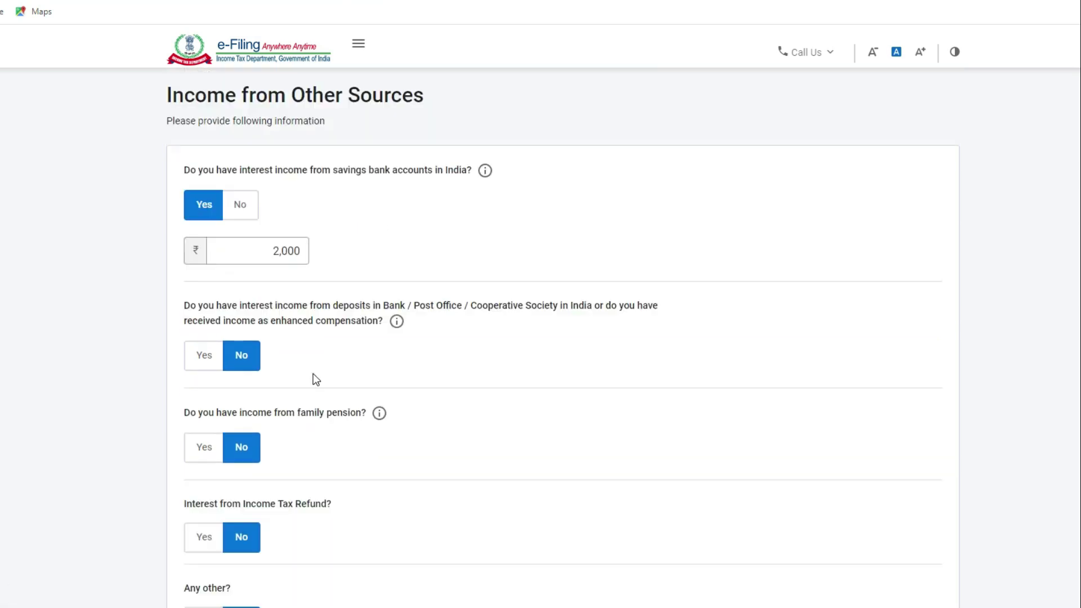
scroll(317, 392, down, 5)
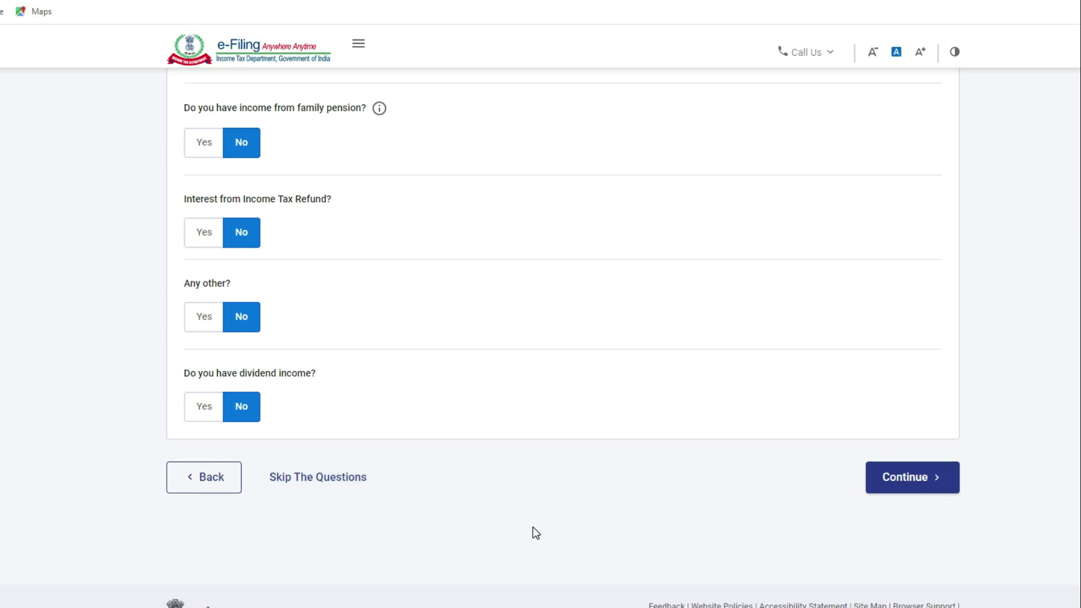
scroll(533, 527, up, 5)
scroll(367, 470, down, 5)
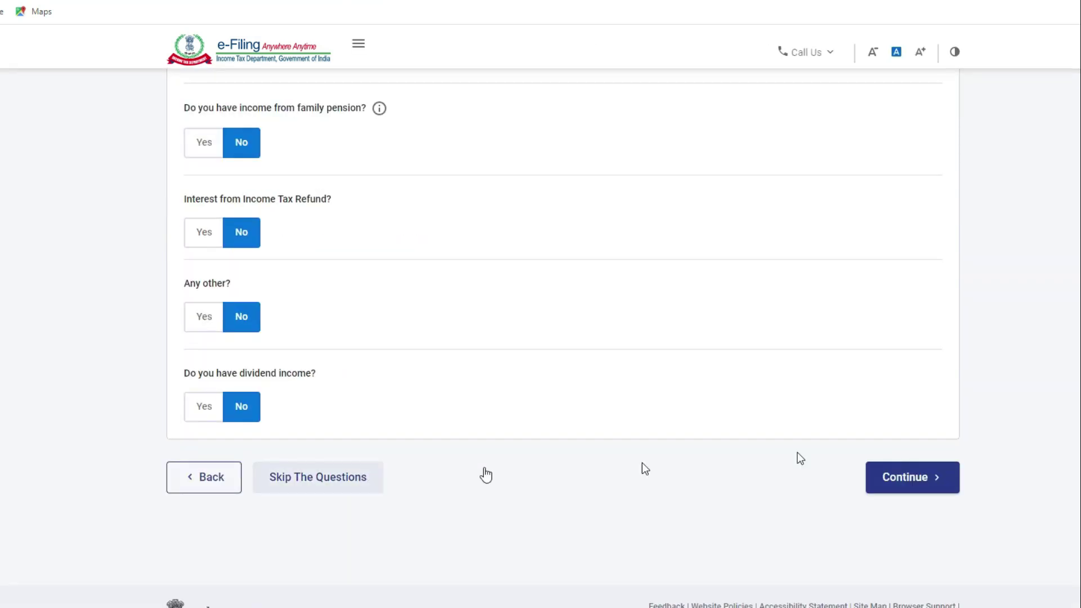
click(887, 490)
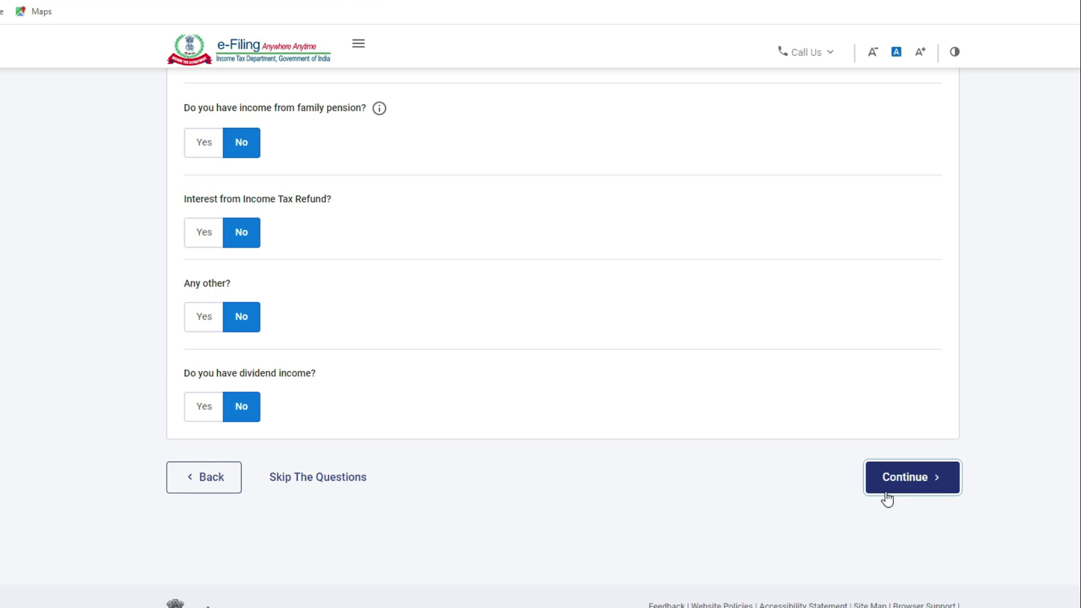
scroll(590, 448, down, 10)
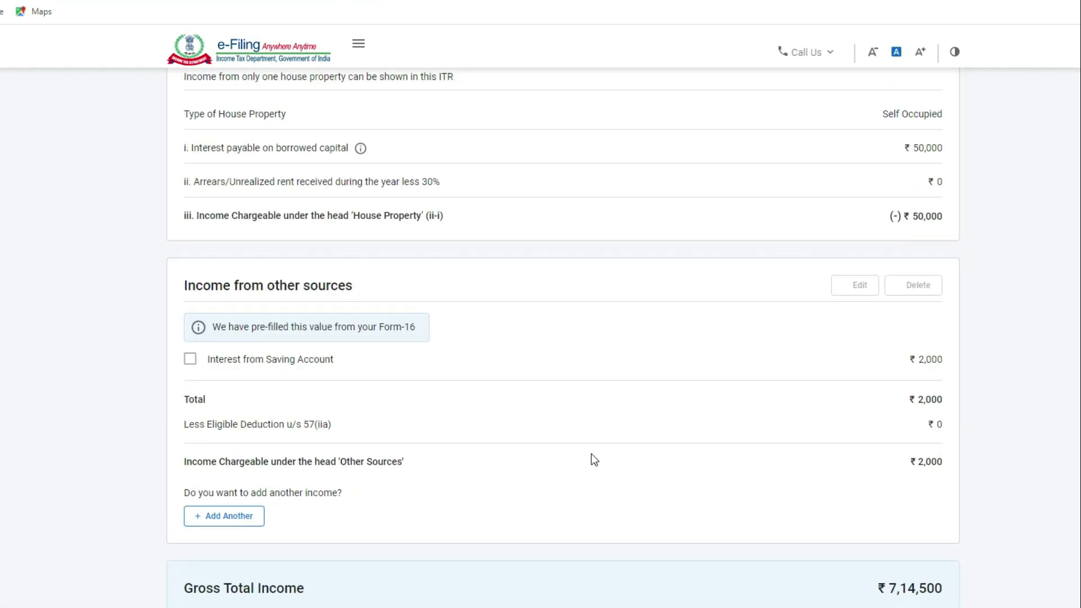
scroll(591, 454, down, 3)
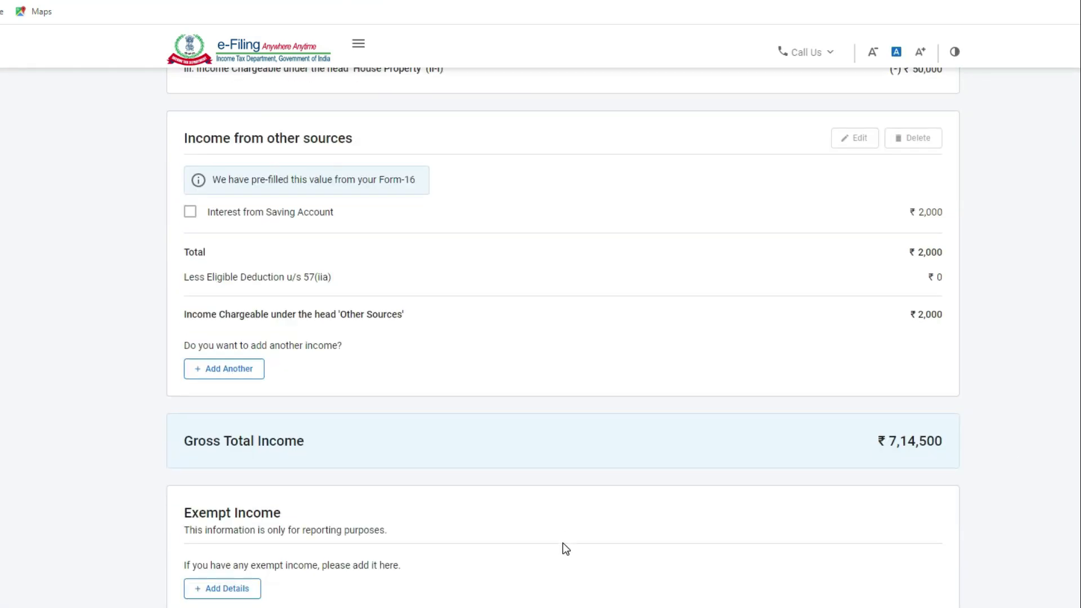
scroll(562, 543, down, 3)
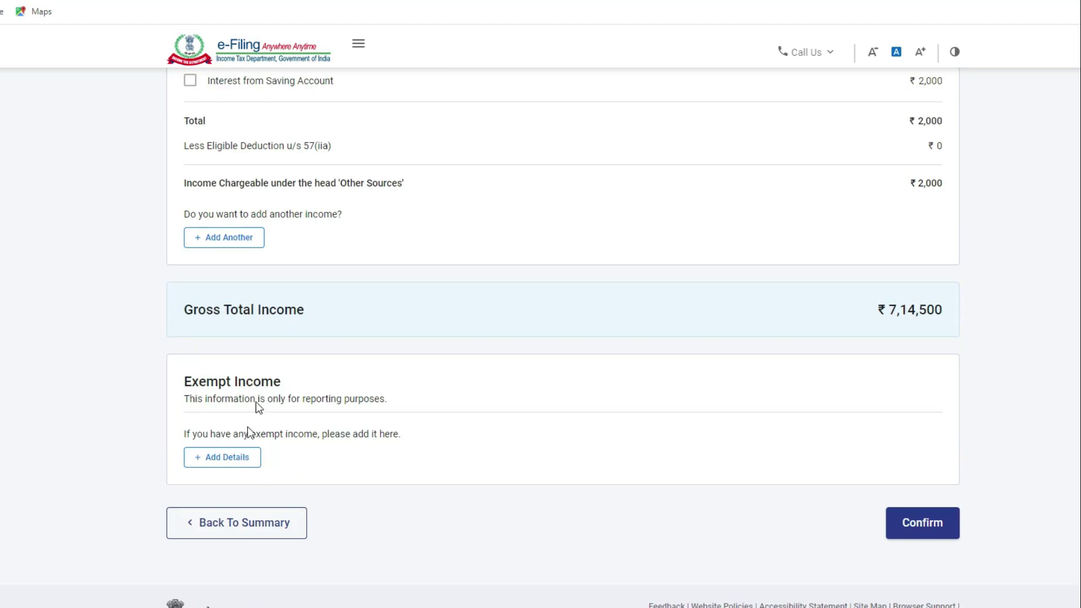
click(208, 466)
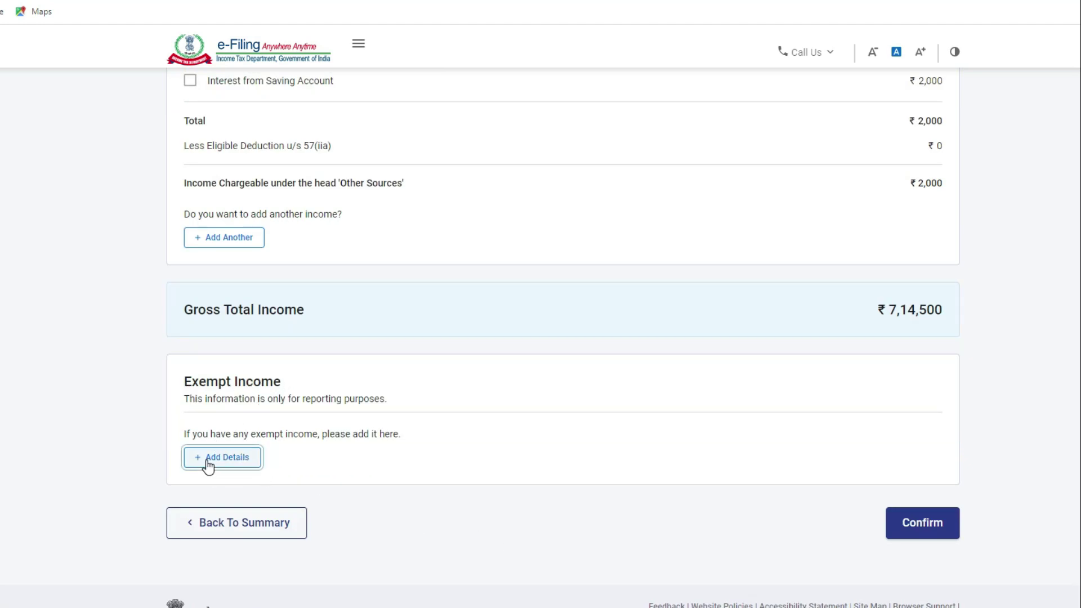
click(254, 287)
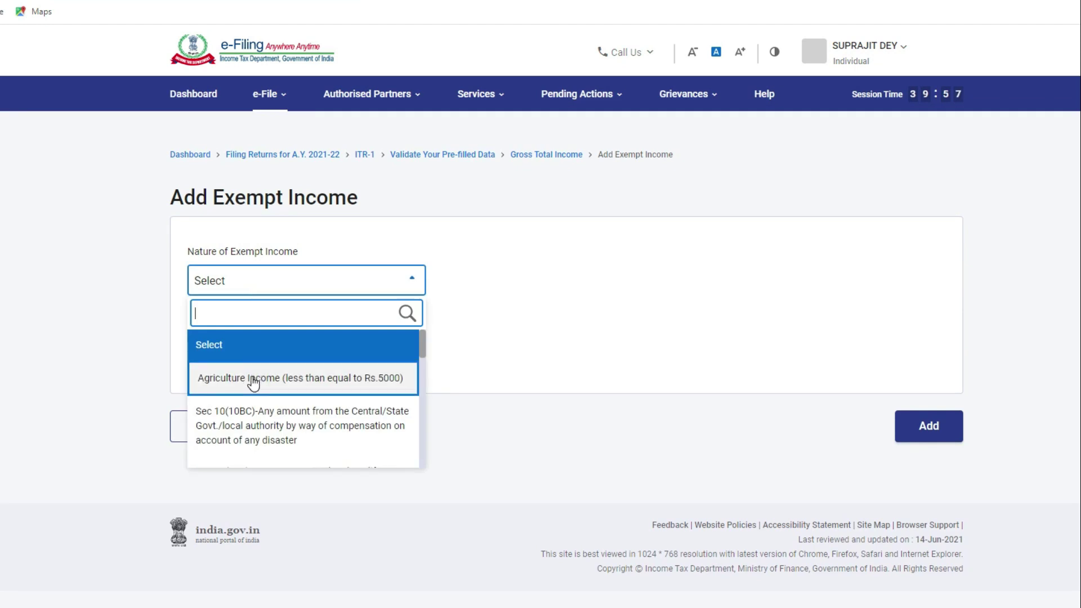
scroll(254, 427, down, 3)
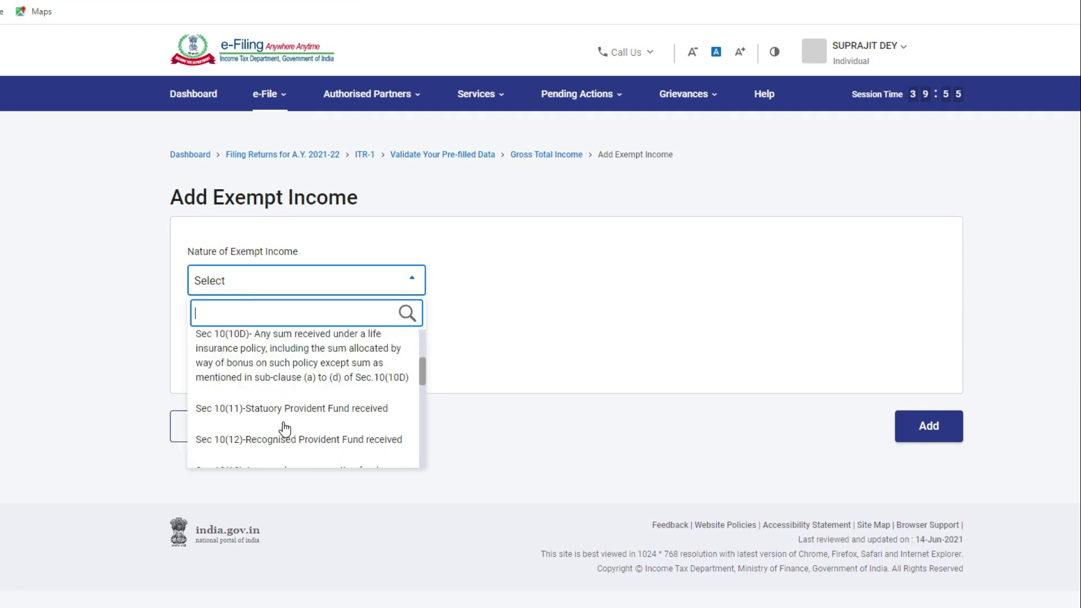
scroll(257, 359, down, 10)
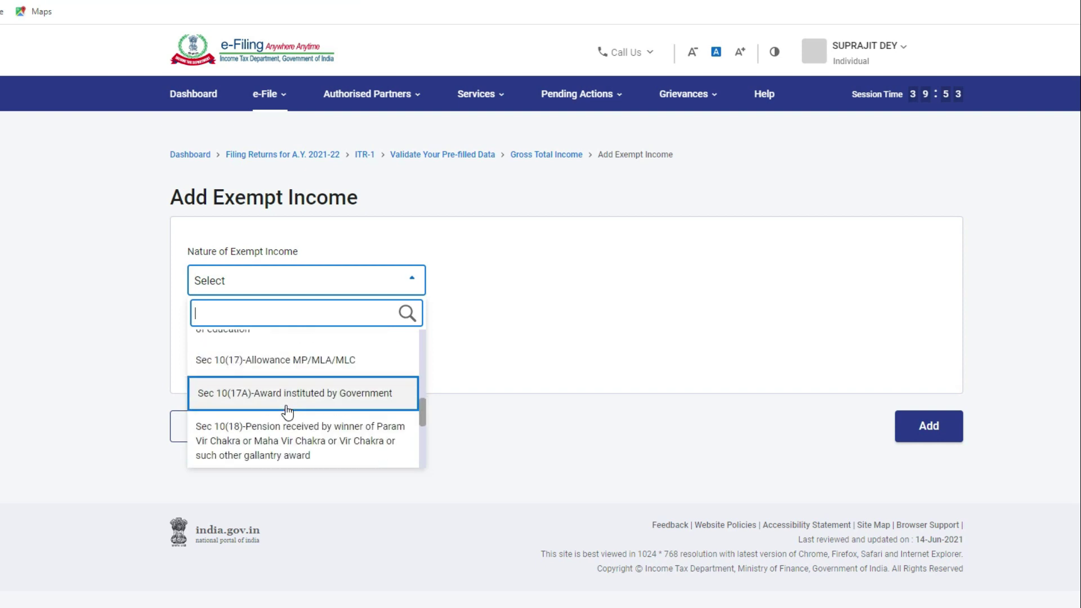
click(487, 333)
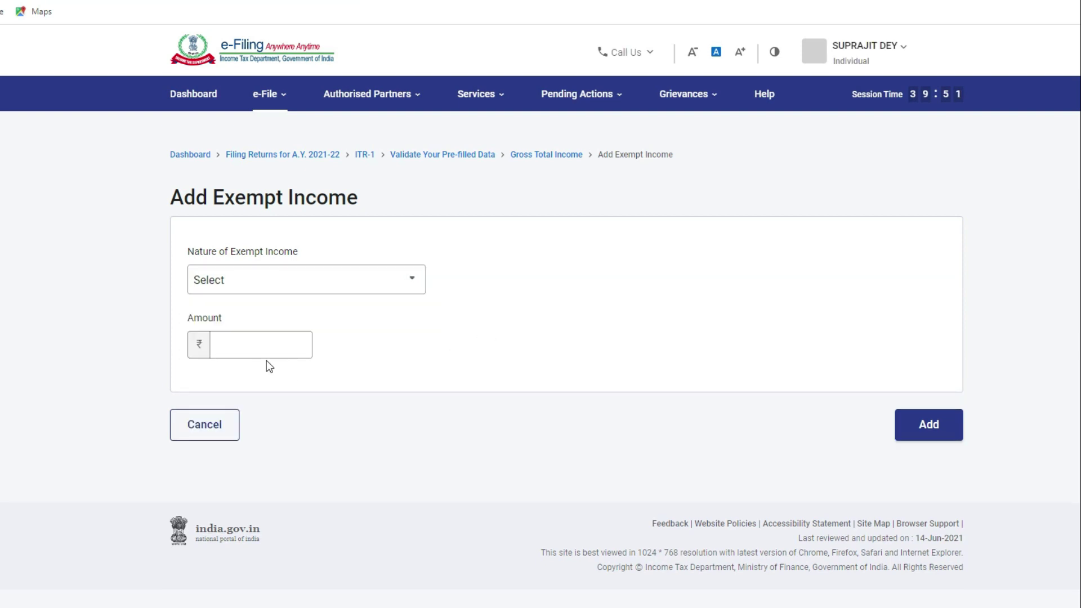
click(213, 427)
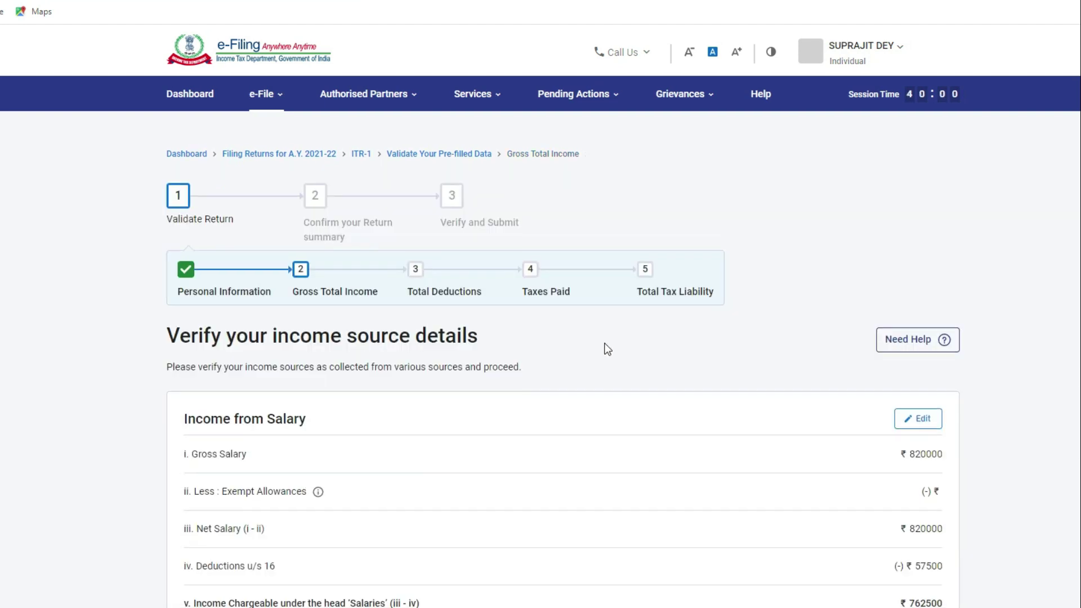
Step: Confirm the ₹7,14,500 gross total income at the bottom of the income details page
scroll(605, 345, down, 12)
scroll(605, 344, down, 1)
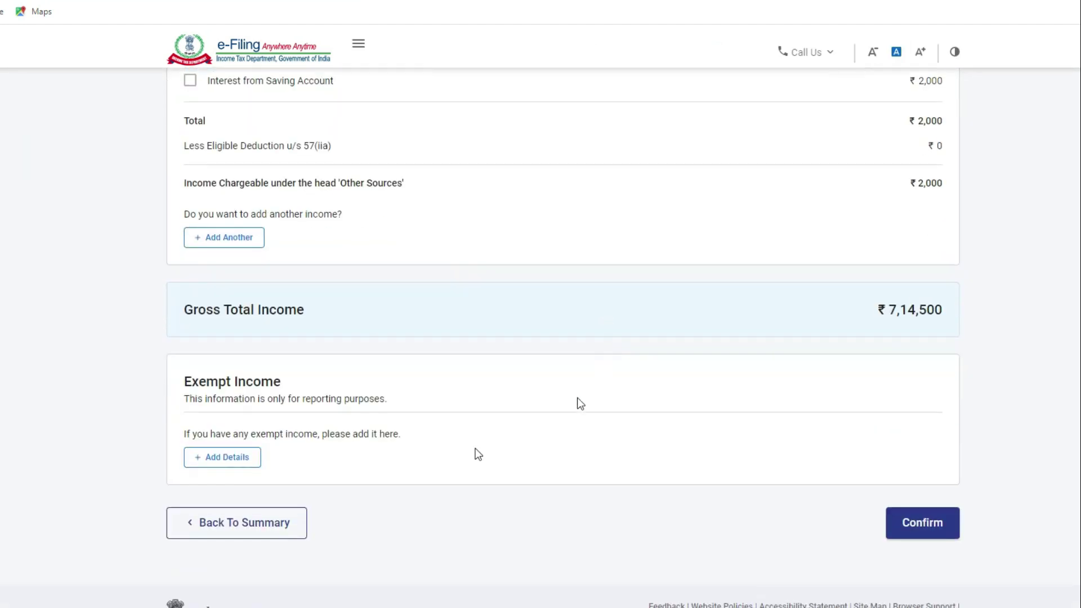
click(940, 528)
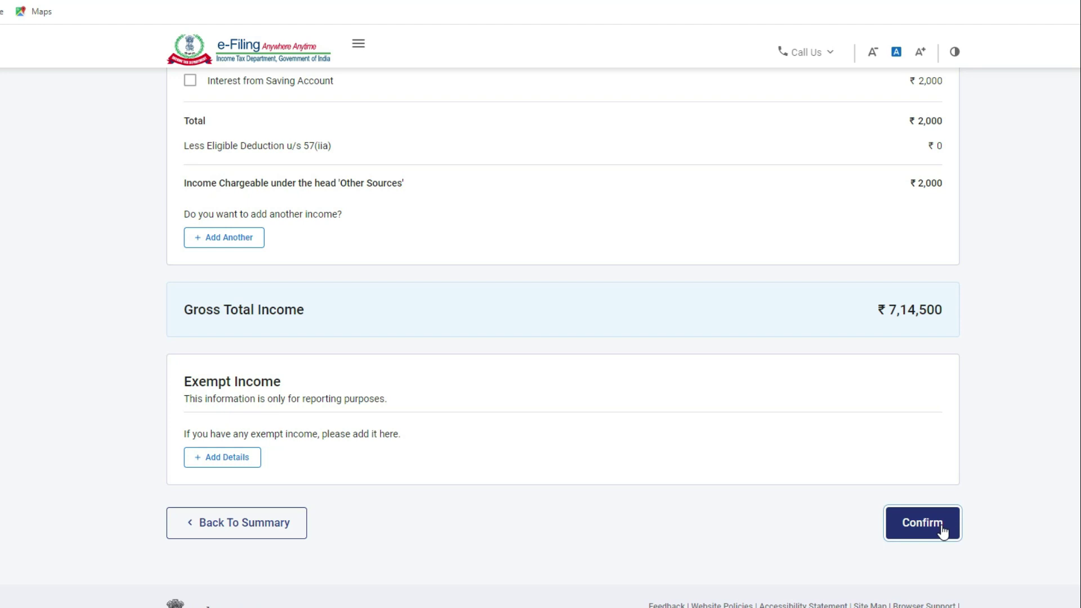
scroll(681, 428, down, 3)
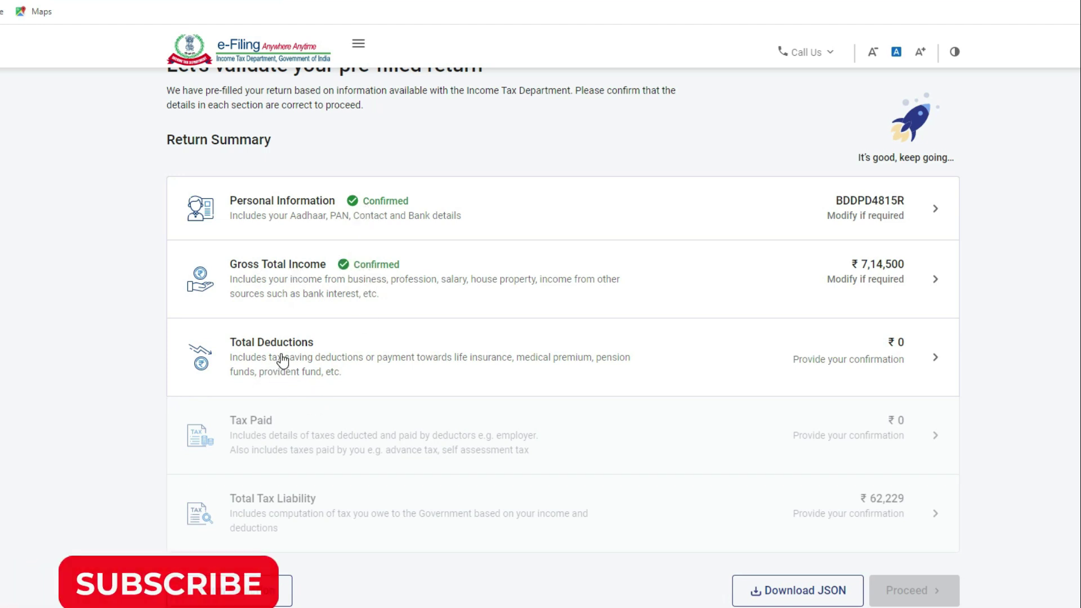
Step: Open Total Deductions and answer No to the Section 80G donation deduction question
click(282, 361)
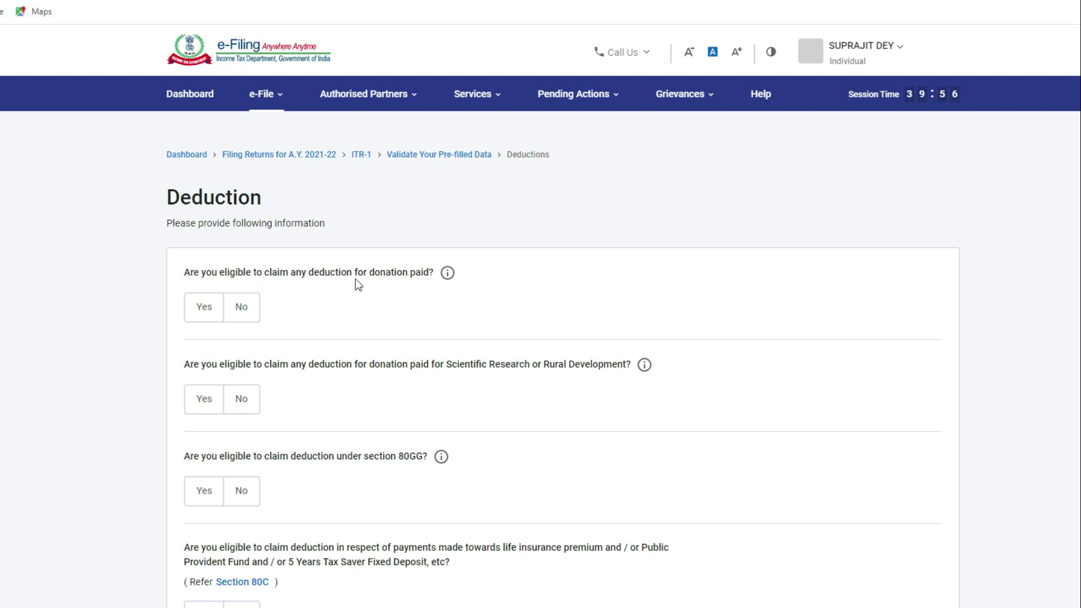
click(214, 317)
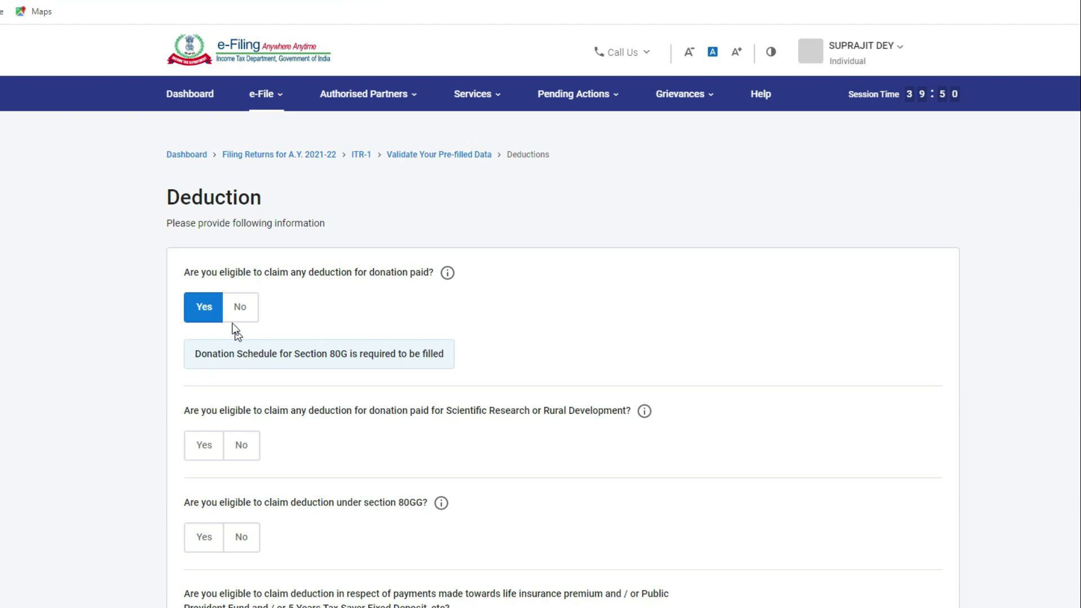
scroll(372, 326, down, 3)
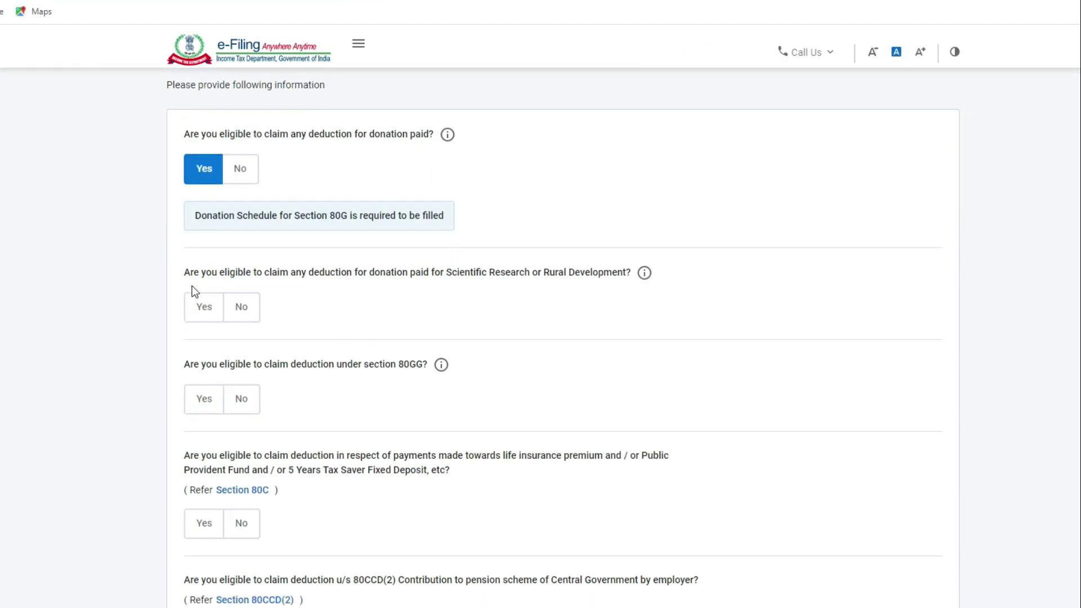
click(238, 169)
scroll(278, 228, down, 2)
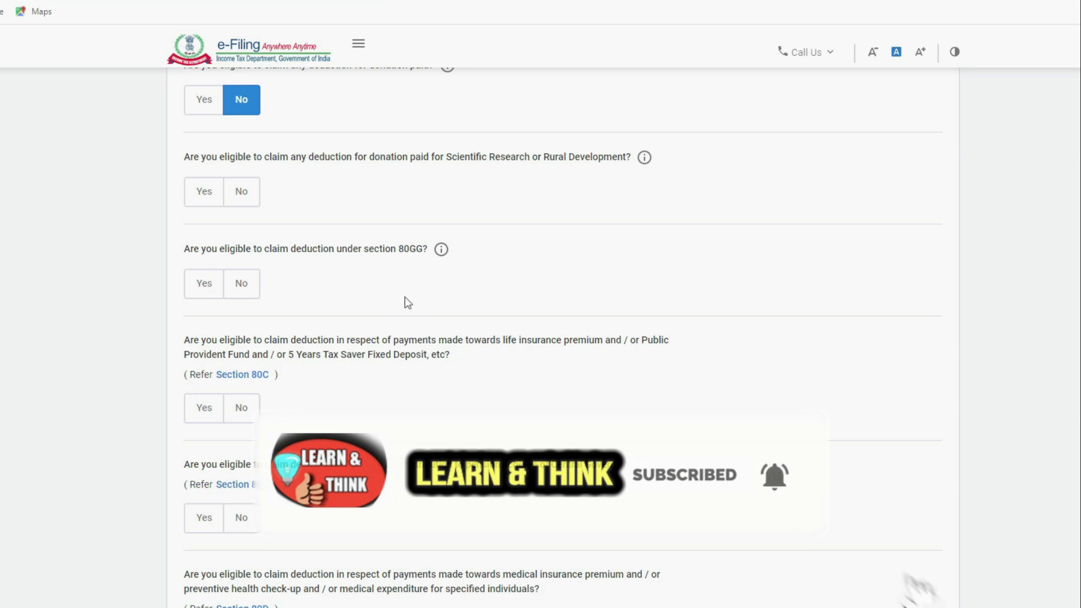
scroll(404, 296, down, 1)
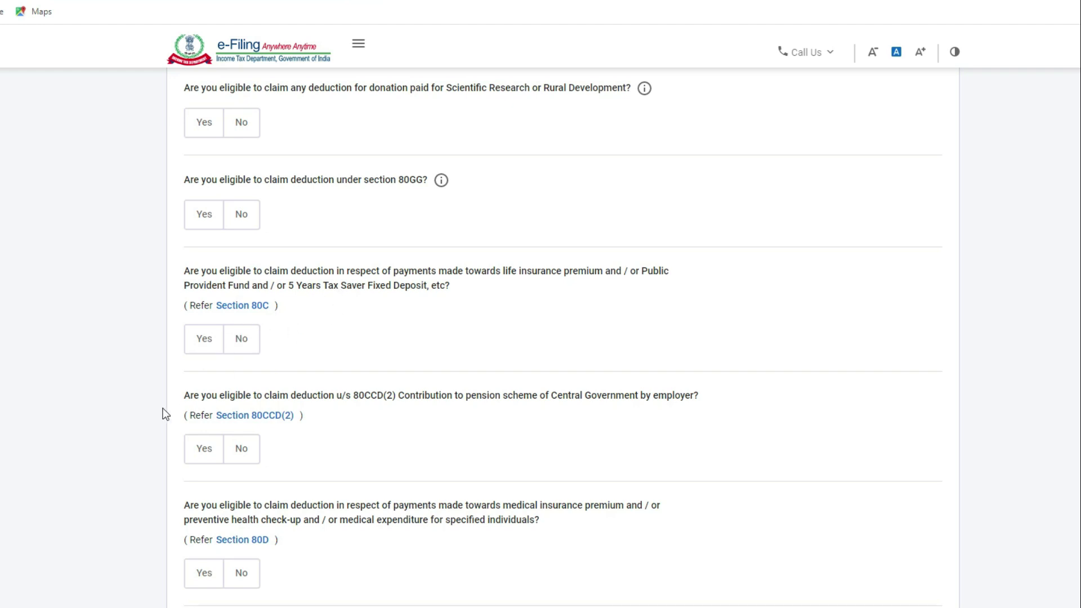
click(207, 345)
click(225, 404)
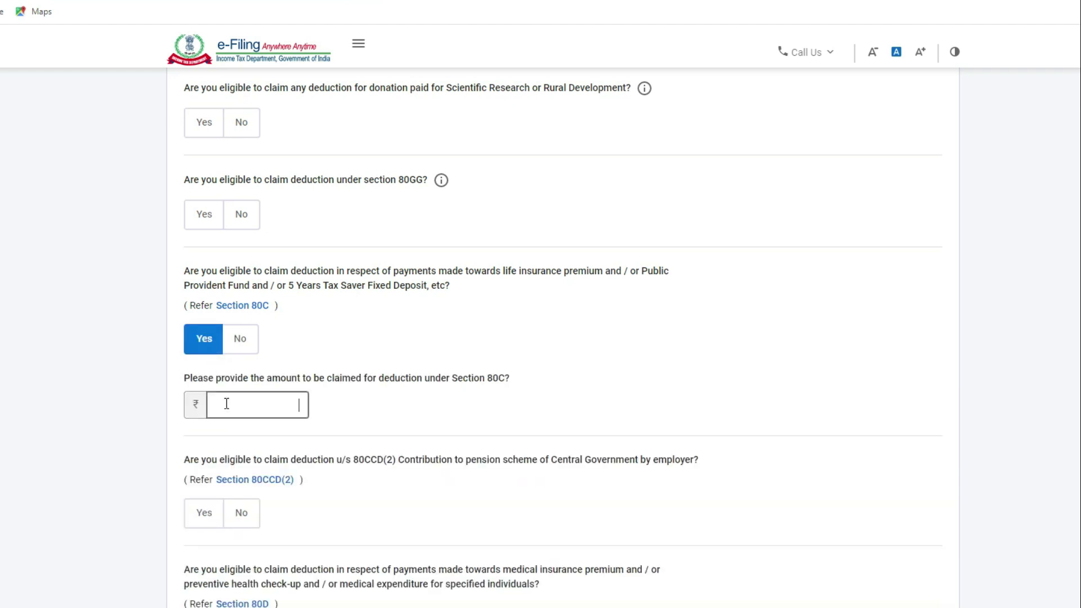
text(150000)
click(84, 433)
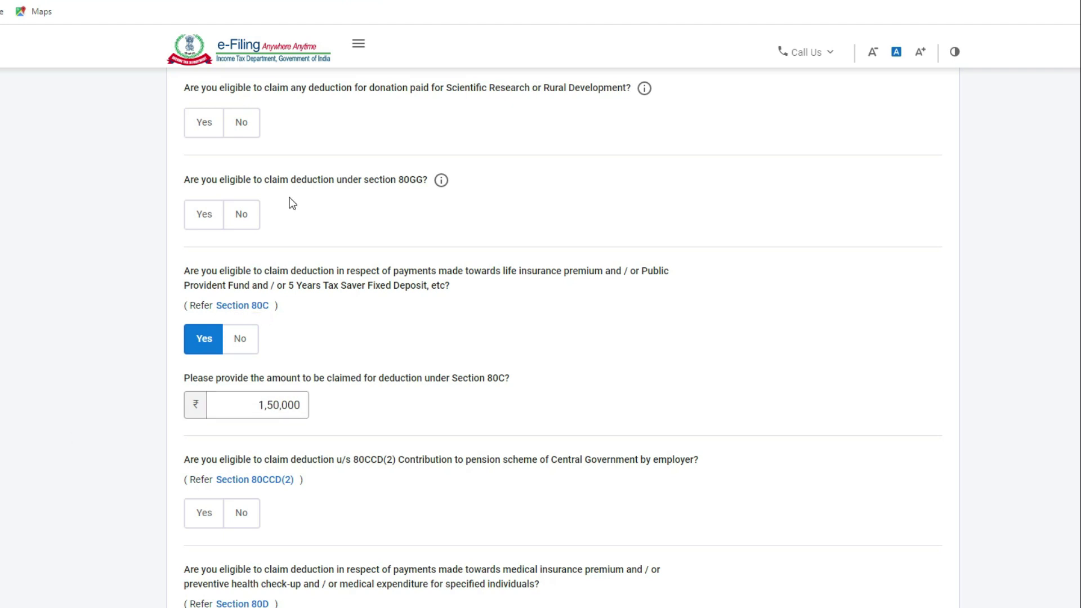
scroll(257, 419, down, 1)
scroll(258, 422, down, 3)
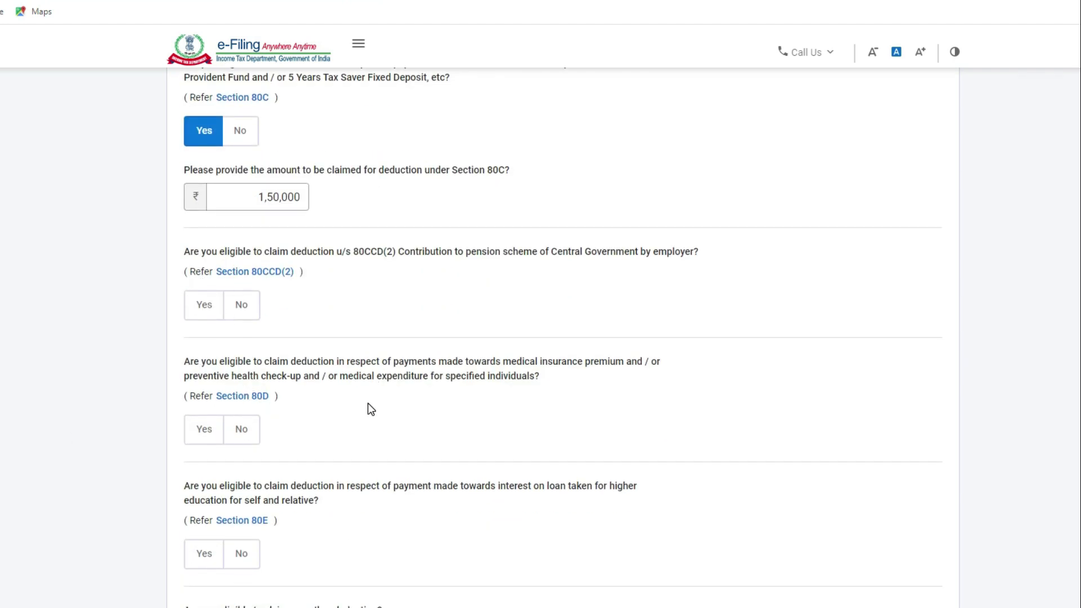
scroll(369, 408, down, 2)
scroll(314, 490, down, 3)
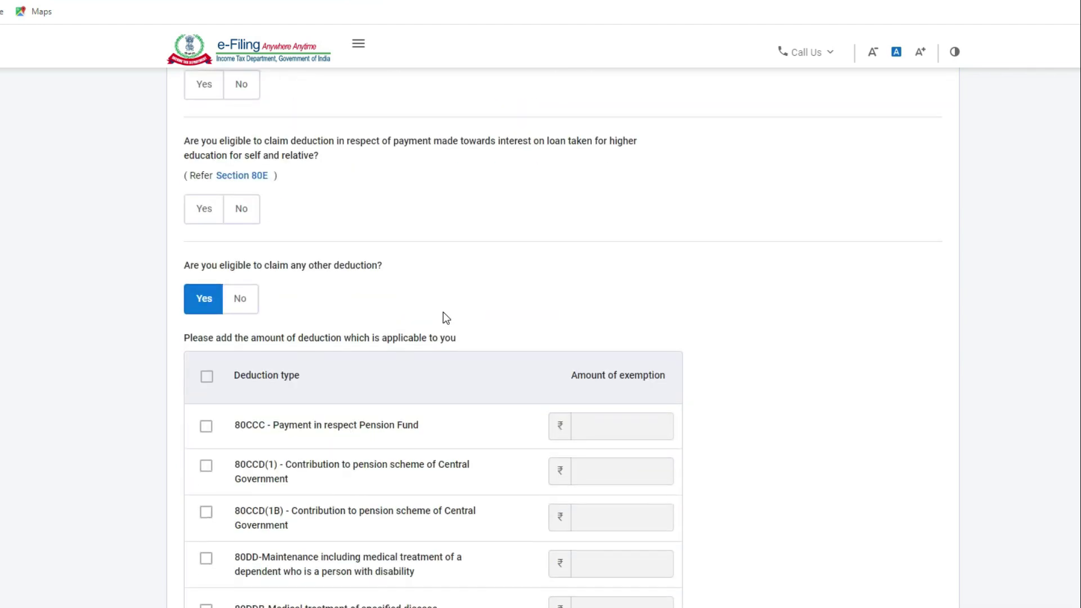
scroll(444, 312, down, 2)
scroll(444, 321, up, 2)
scroll(433, 318, down, 1)
scroll(407, 316, up, 2)
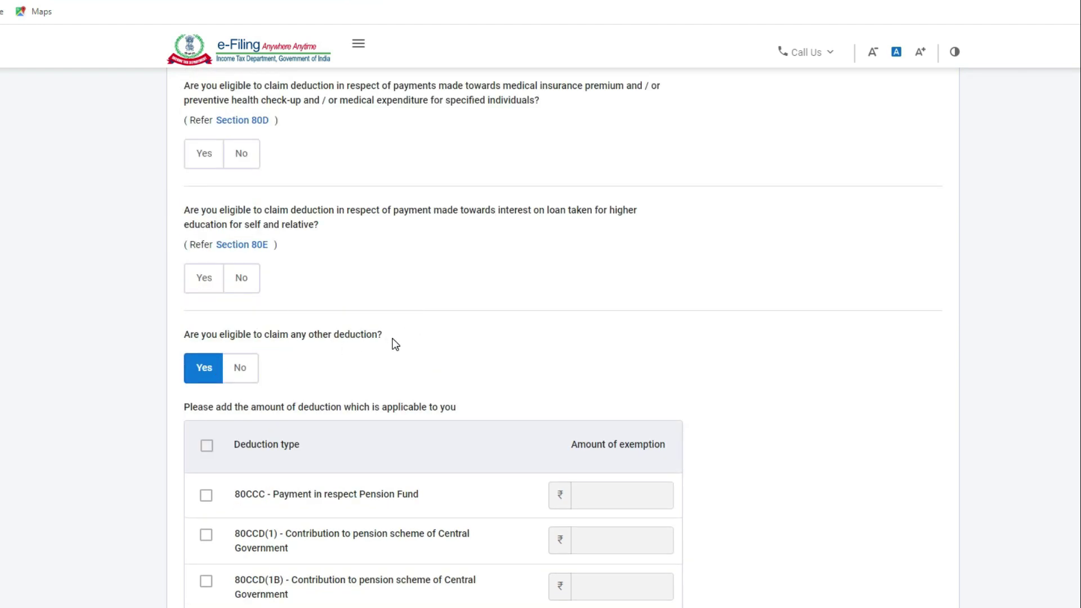
scroll(362, 349, down, 2)
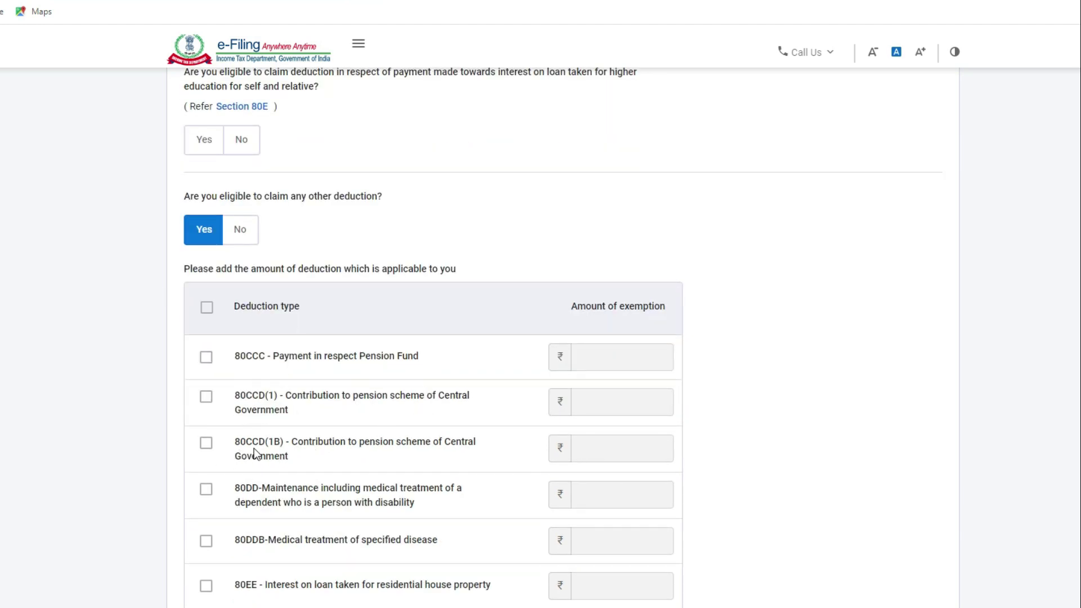
scroll(293, 453, down, 2)
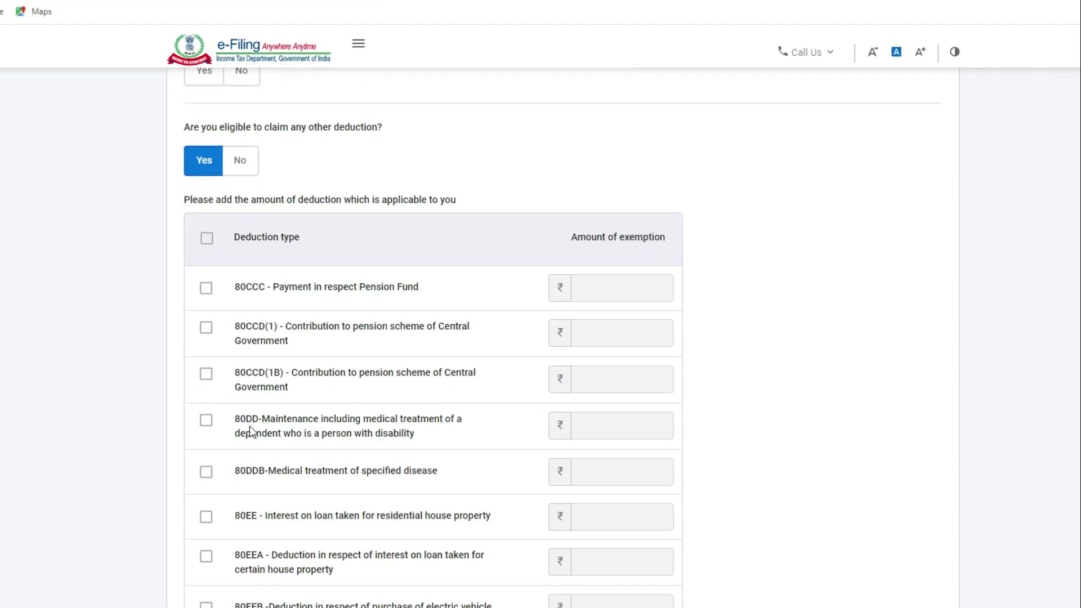
scroll(292, 482, down, 4)
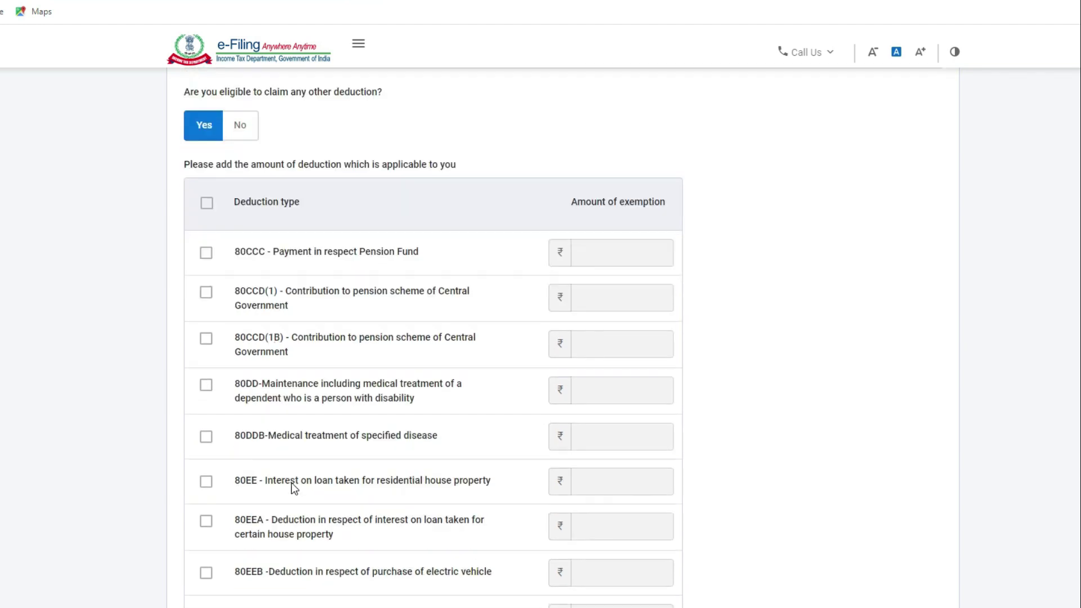
scroll(282, 427, down, 4)
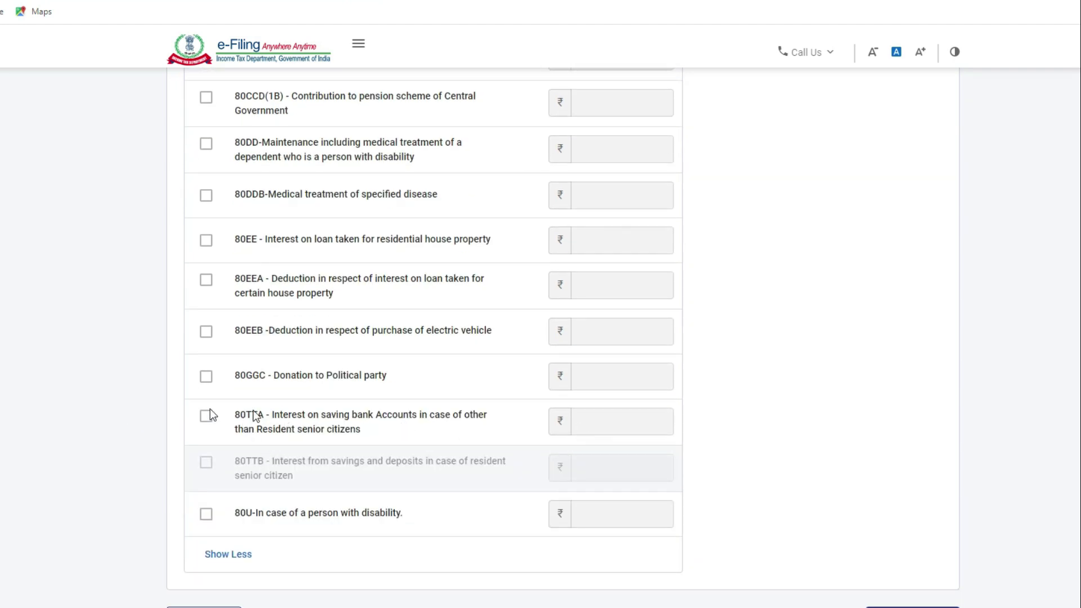
scroll(462, 343, up, 4)
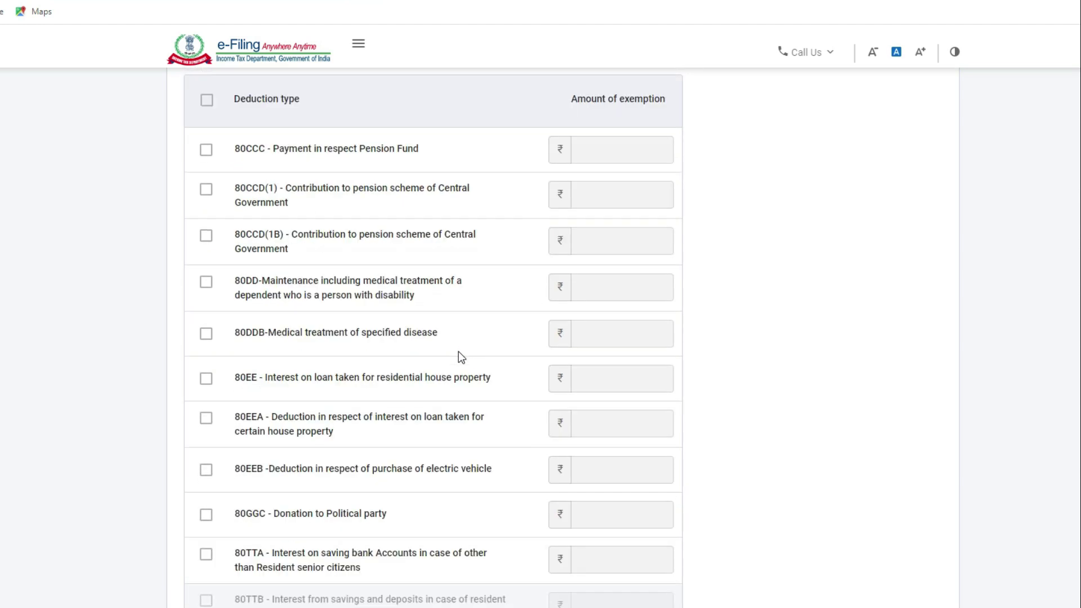
scroll(460, 352, down, 4)
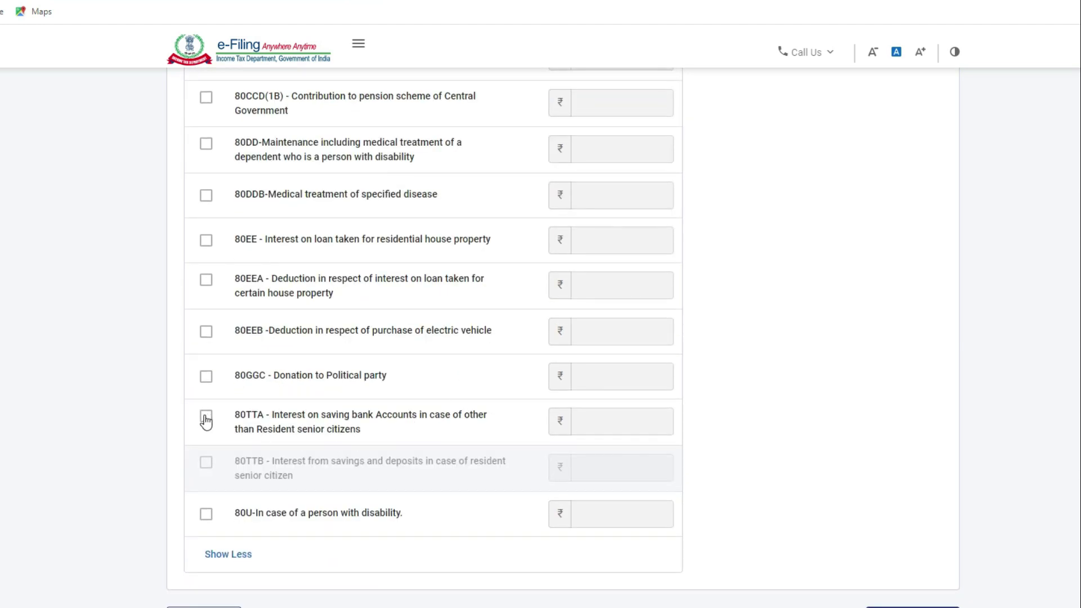
Step: Tick 80TTA and enter a ₹2,000 savings interest deduction
click(296, 438)
click(610, 428)
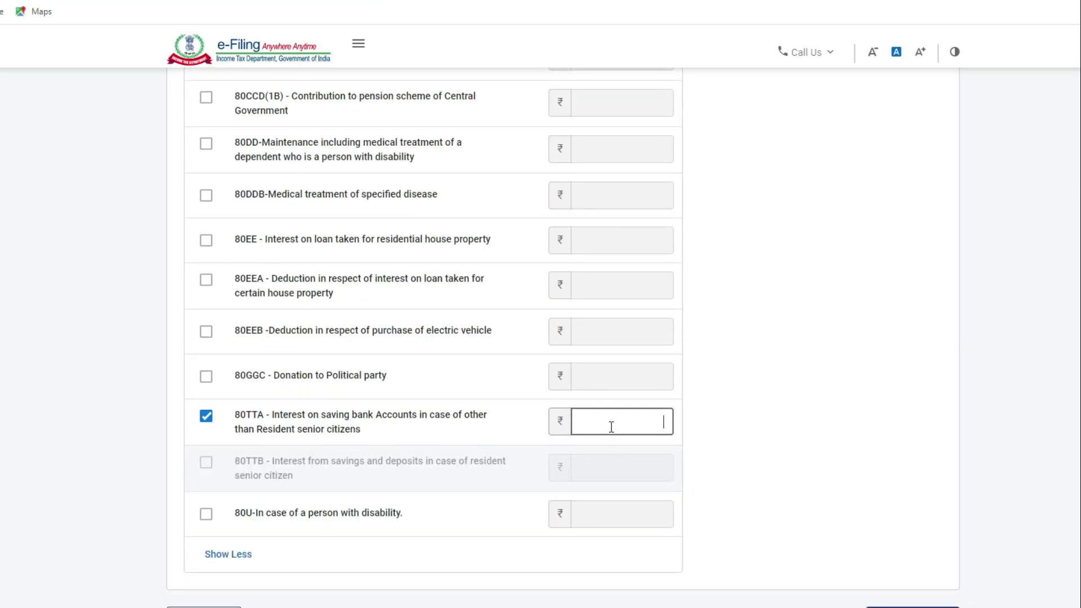
text(2000)
click(522, 456)
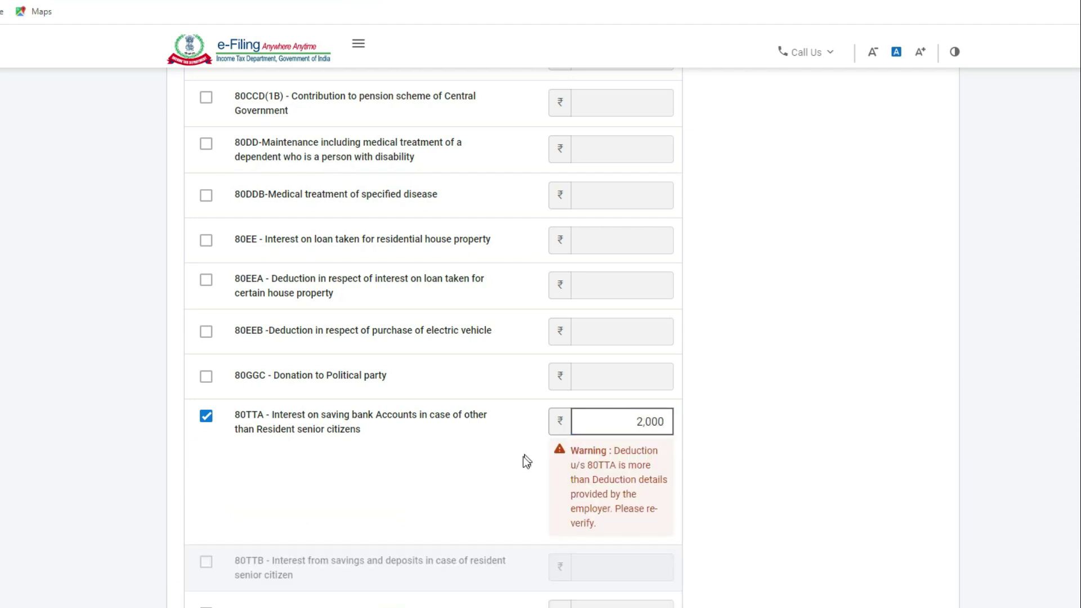
Step: Review the deduction questions and submit the answers
scroll(499, 485, down, 2)
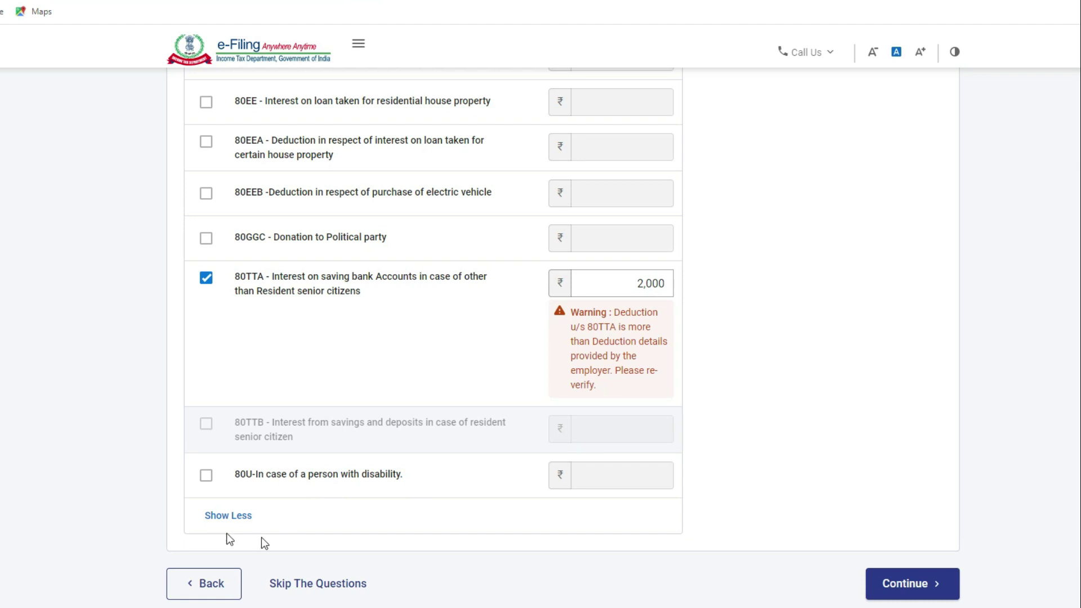
scroll(383, 556, up, 1)
scroll(381, 554, up, 10)
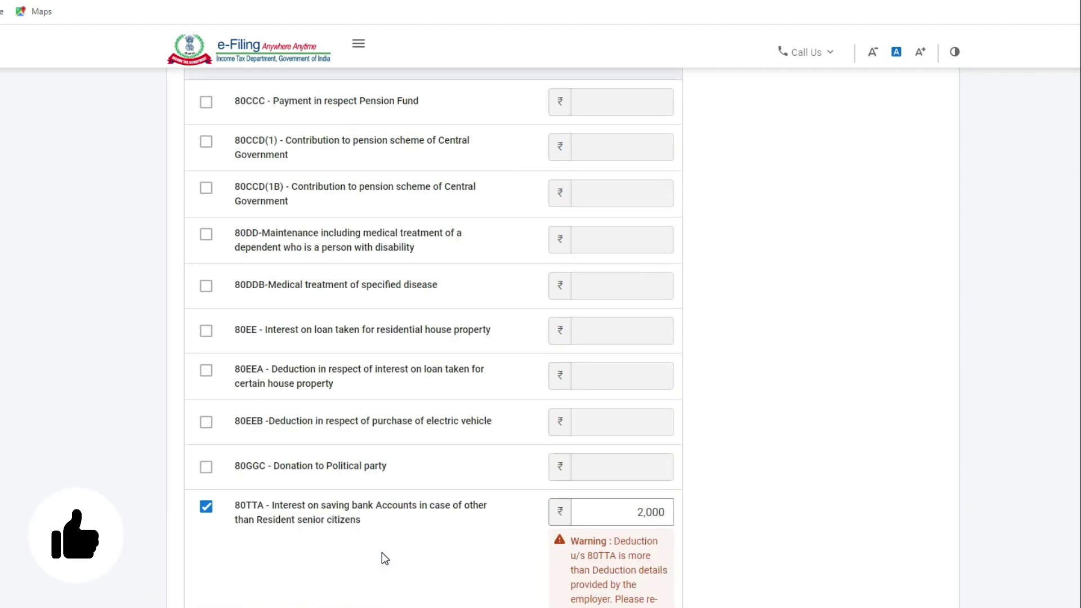
scroll(383, 552, down, 4)
scroll(397, 548, down, 8)
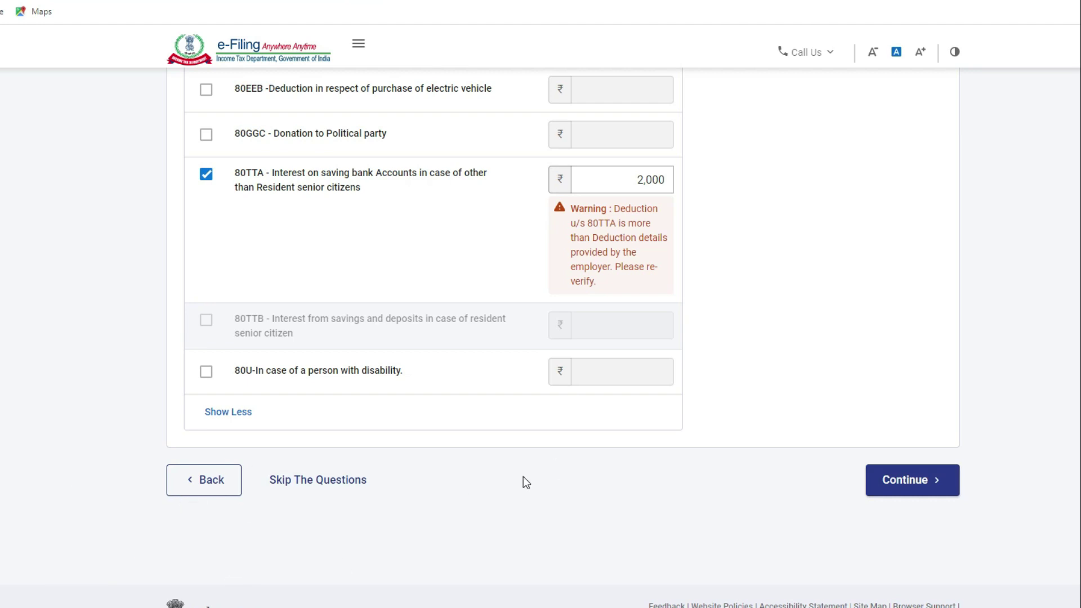
scroll(521, 480, up, 10)
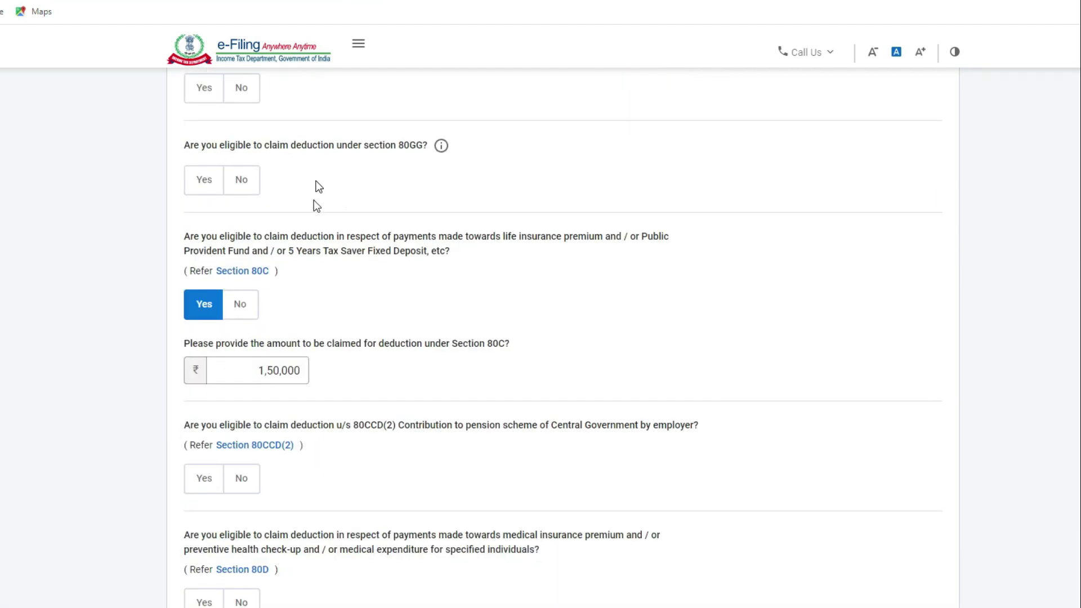
scroll(318, 236, down, 10)
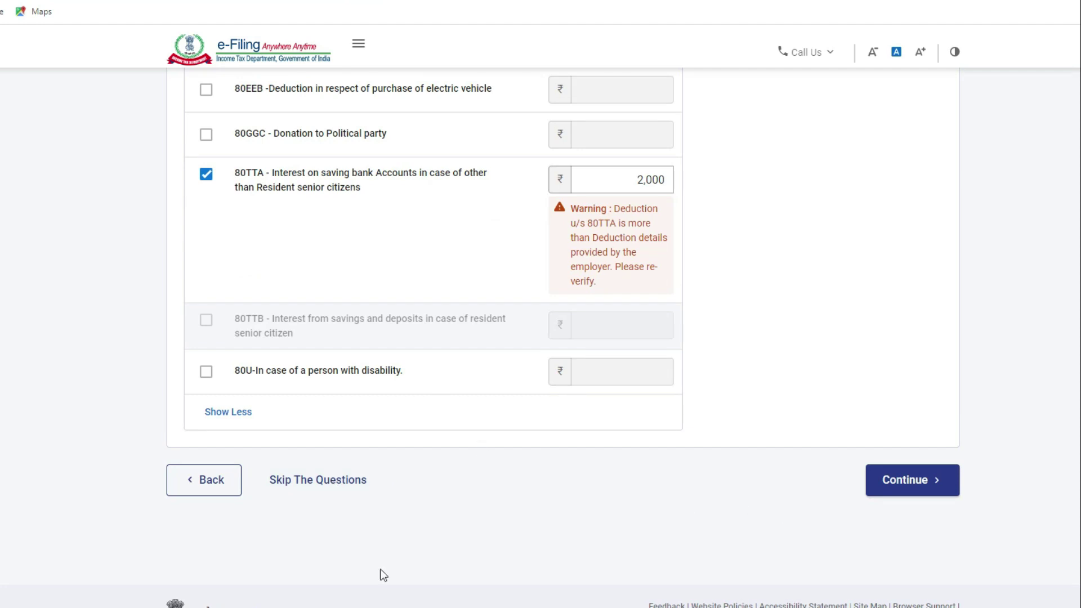
scroll(431, 334, up, 10)
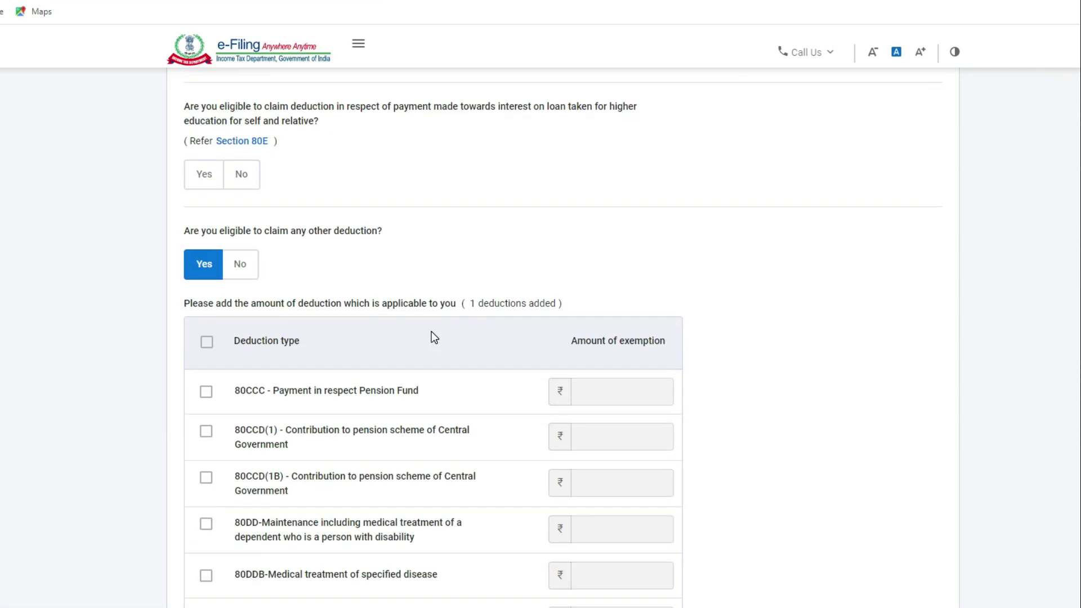
scroll(431, 335, up, 5)
scroll(400, 449, down, 12)
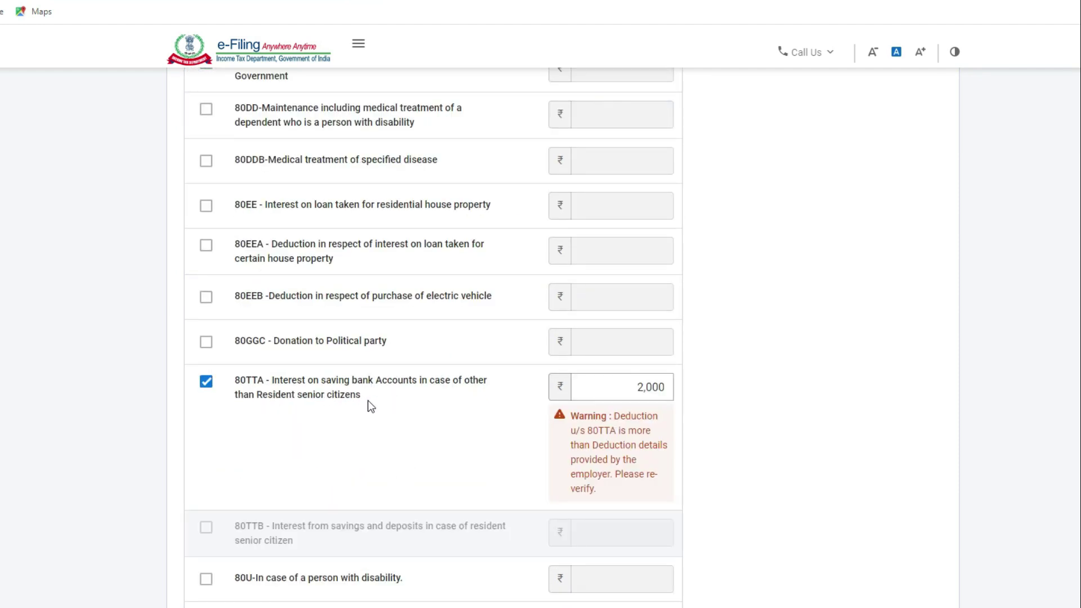
scroll(788, 495, down, 4)
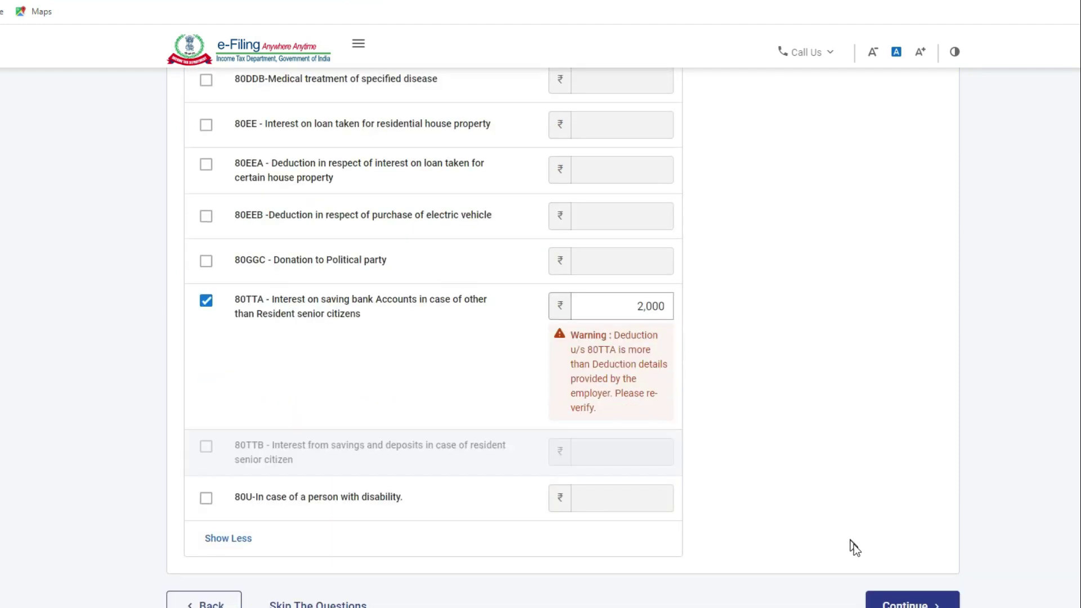
click(908, 492)
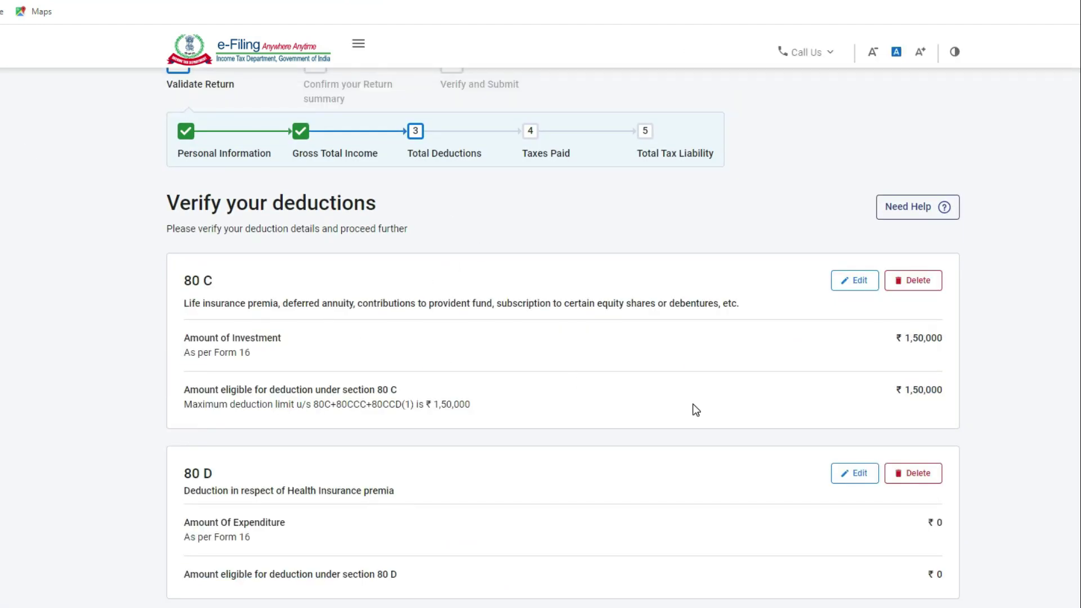
Step: Review the 80C ₹1,50,000, 80D and 80TTA ₹2,000 cards and confirm ₹1,52,000 deductions
scroll(696, 410, down, 1)
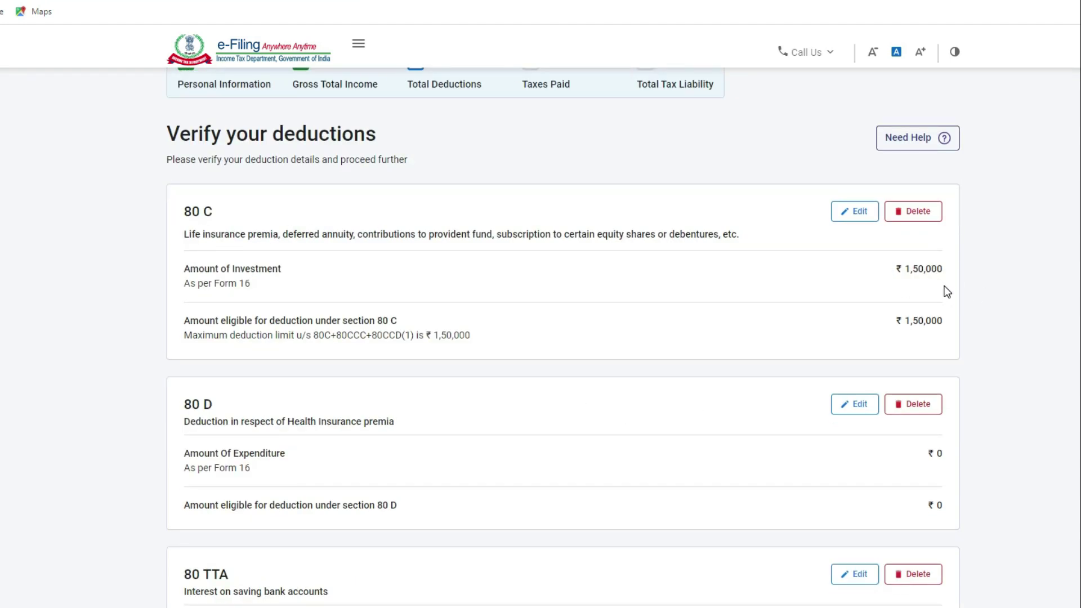
scroll(279, 467, down, 1)
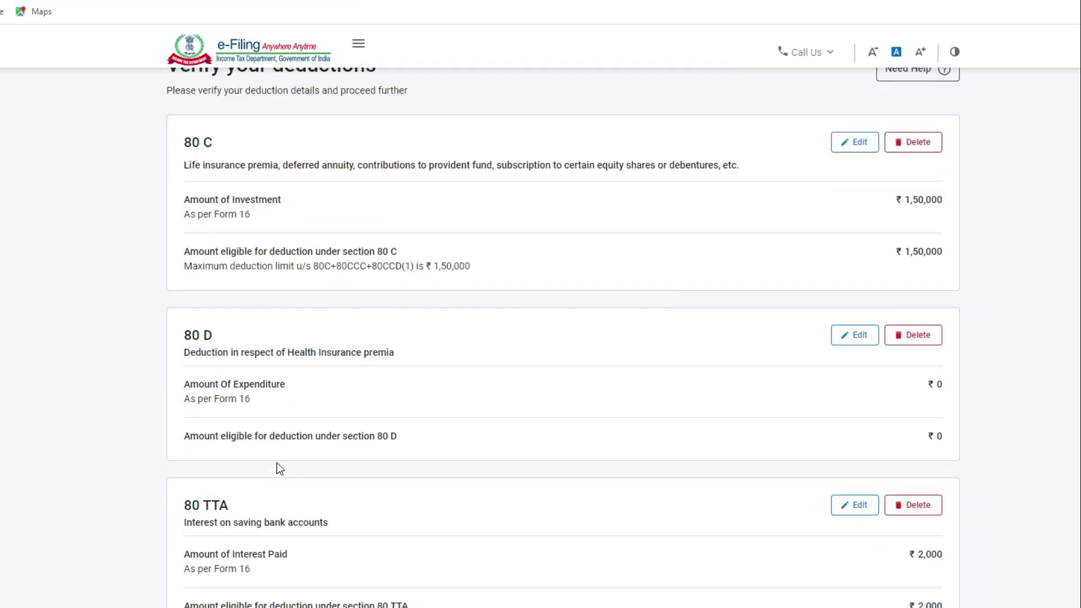
scroll(844, 444, down, 2)
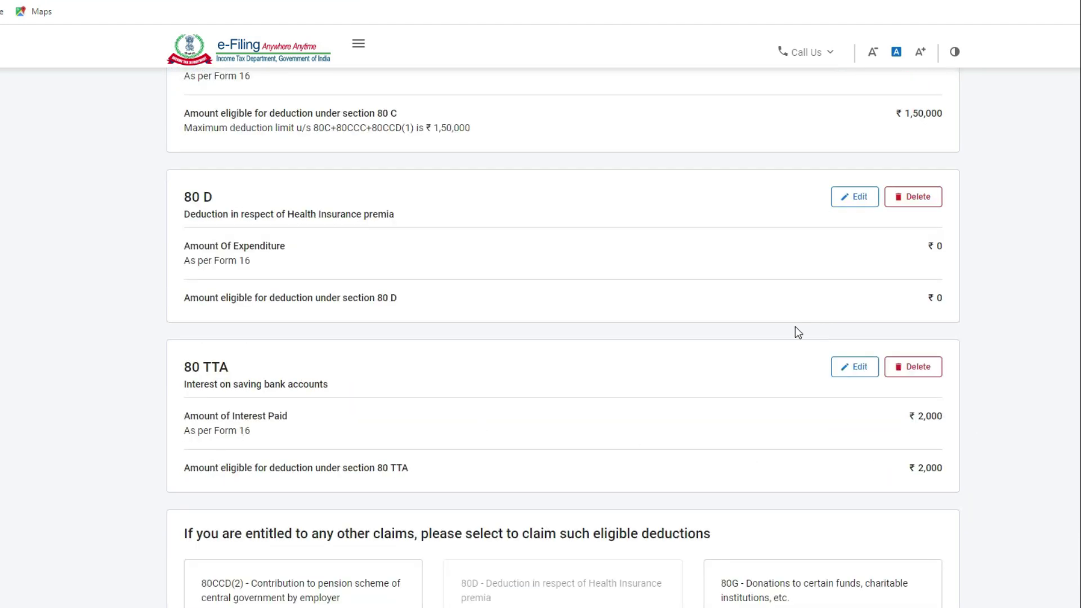
scroll(441, 437, down, 1)
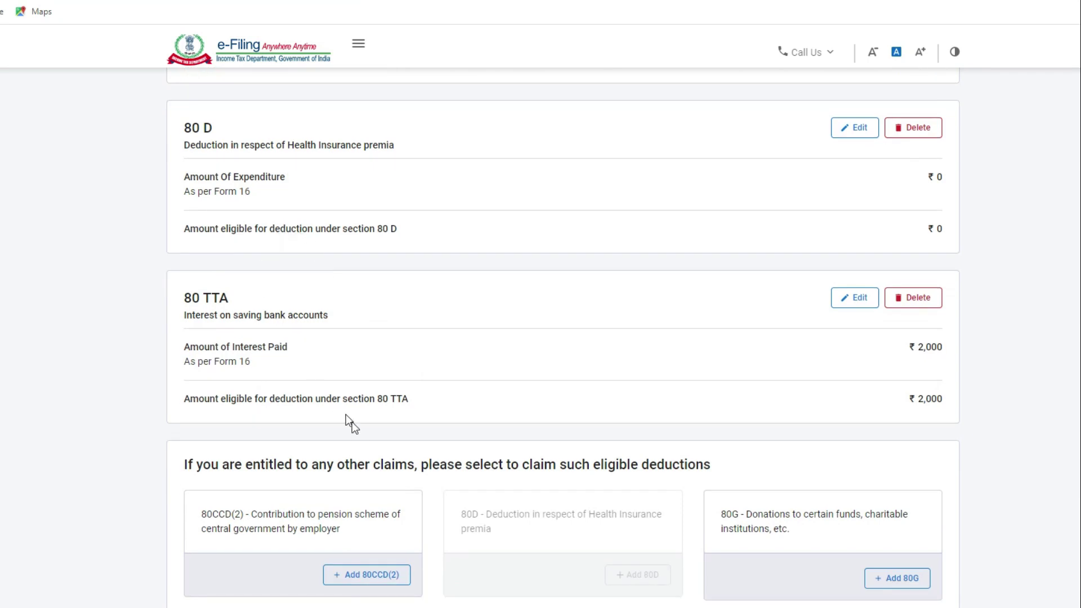
scroll(353, 421, down, 2)
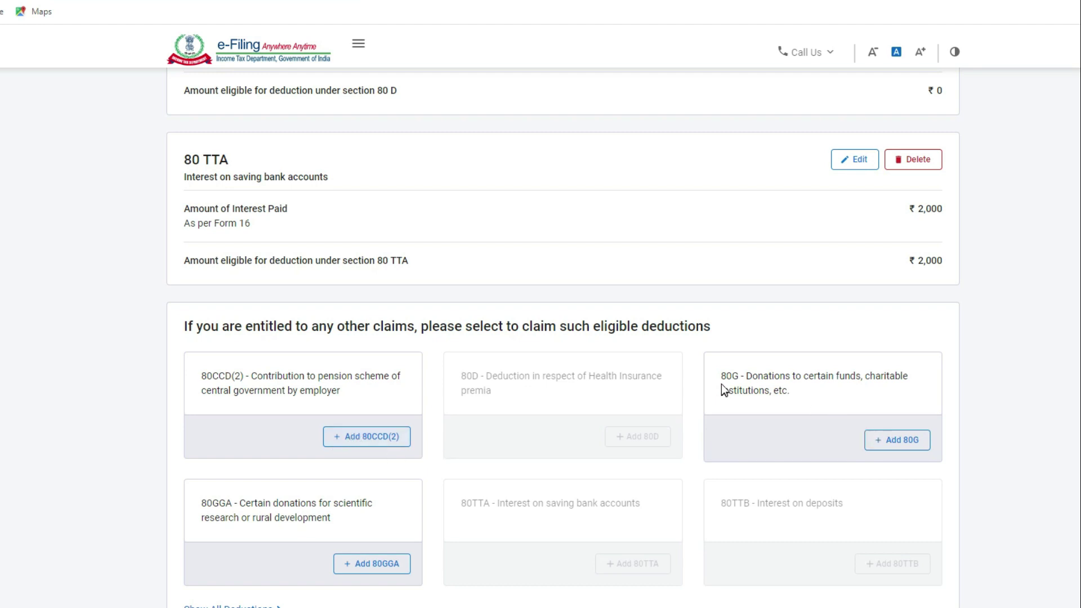
scroll(896, 448, down, 1)
scroll(897, 454, down, 2)
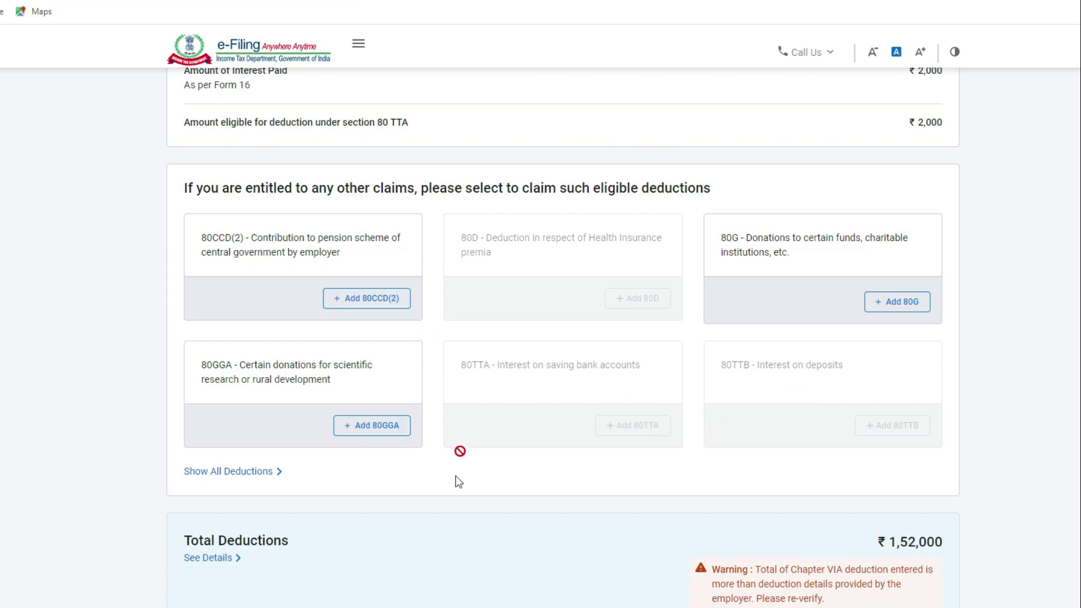
scroll(456, 479, down, 2)
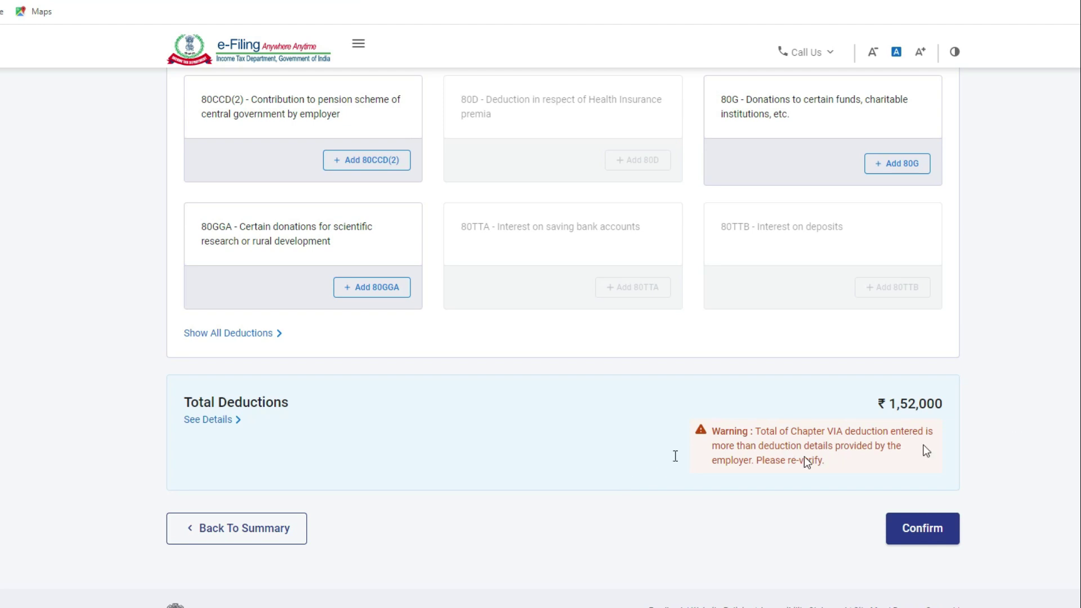
scroll(591, 513, up, 9)
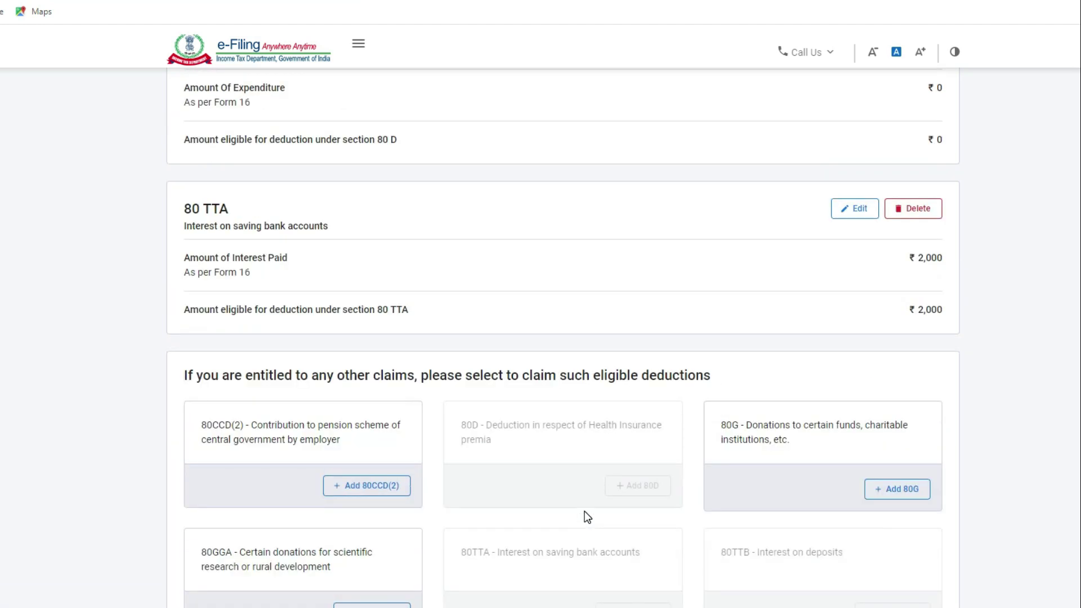
scroll(591, 512, down, 9)
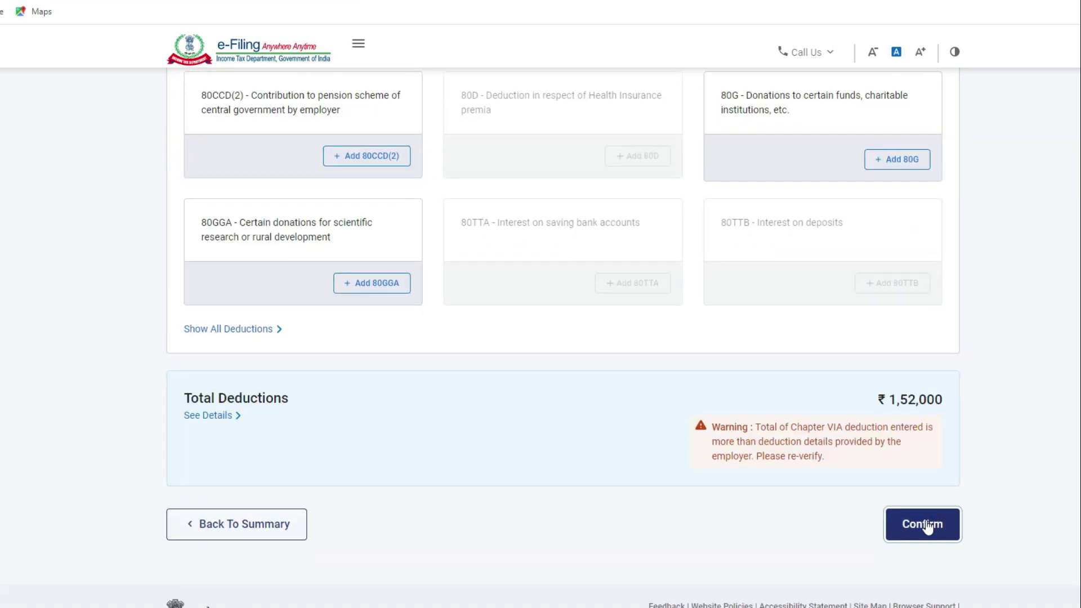
click(956, 525)
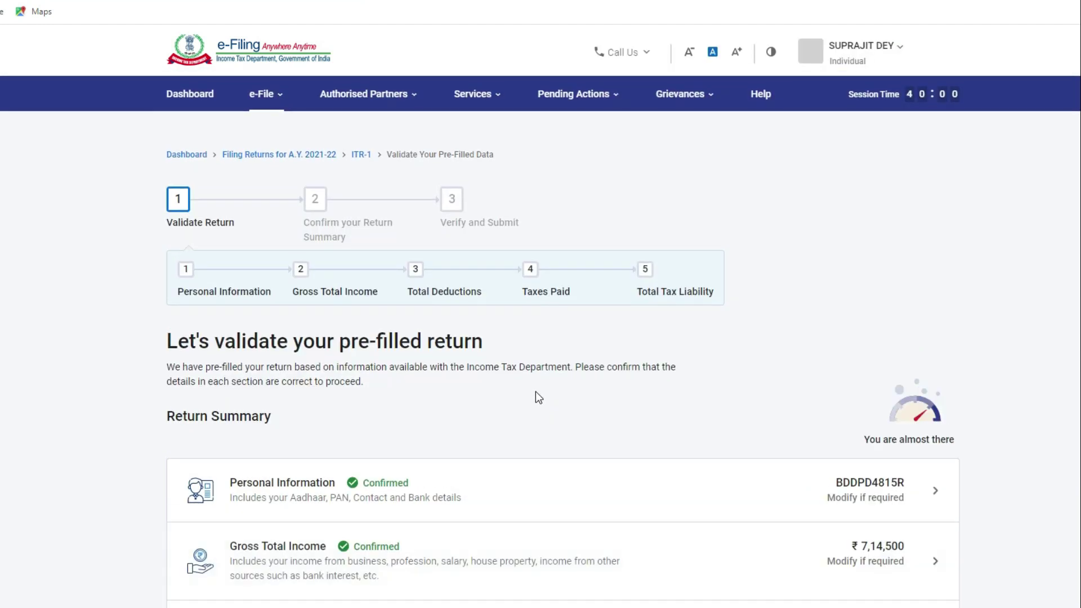
Step: Open the Tax Paid card on the Return Summary for verification
scroll(536, 391, down, 1)
scroll(536, 398, down, 1)
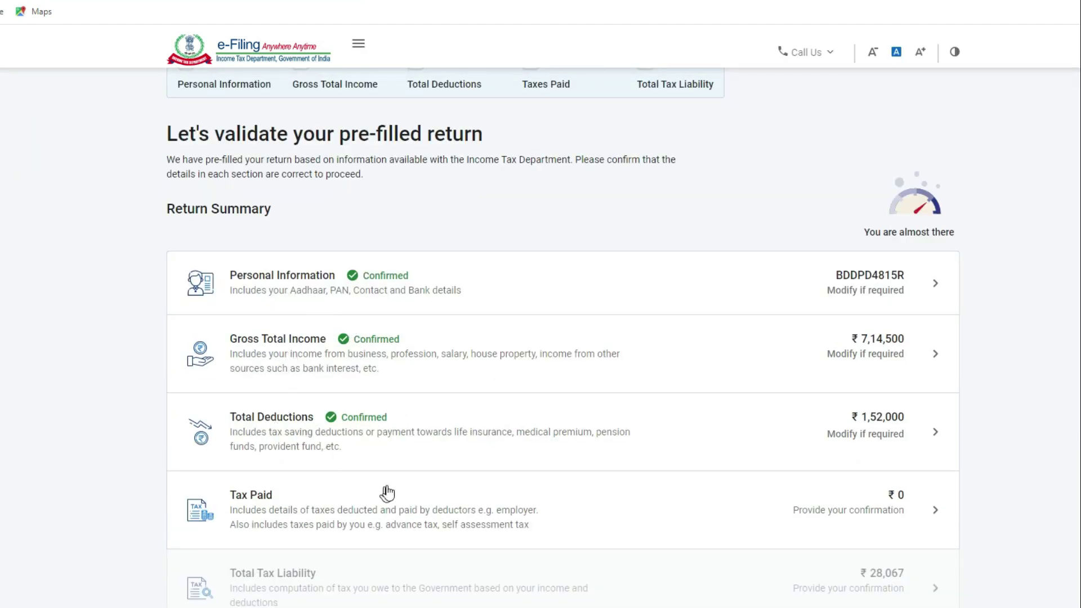
scroll(386, 492, down, 2)
scroll(388, 492, down, 1)
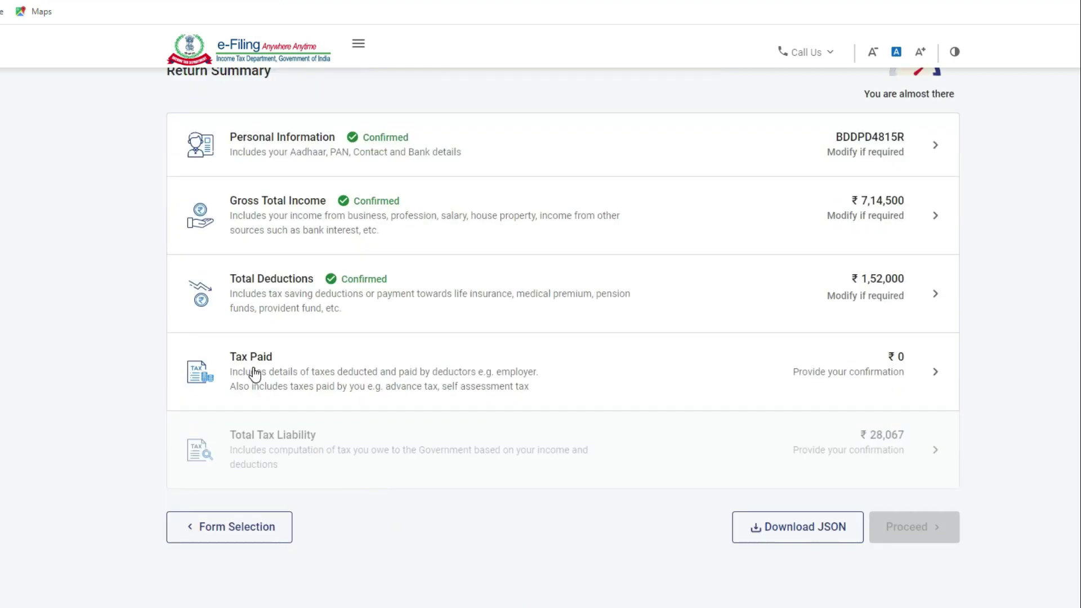
click(377, 383)
scroll(487, 388, down, 4)
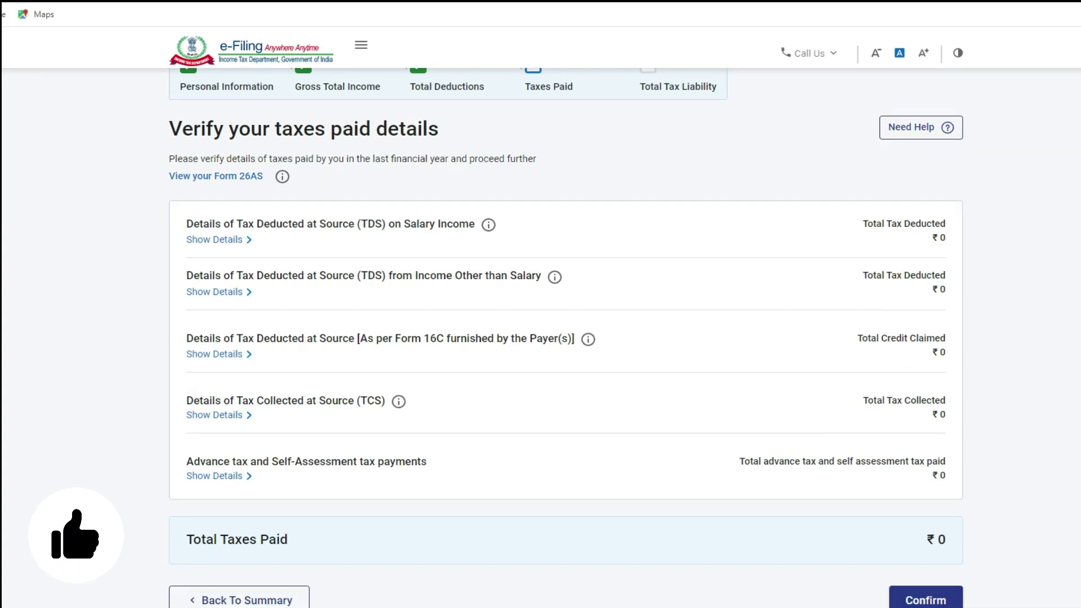
Step: Expand every taxes-paid category and open the Total Tax Liability details
click(928, 602)
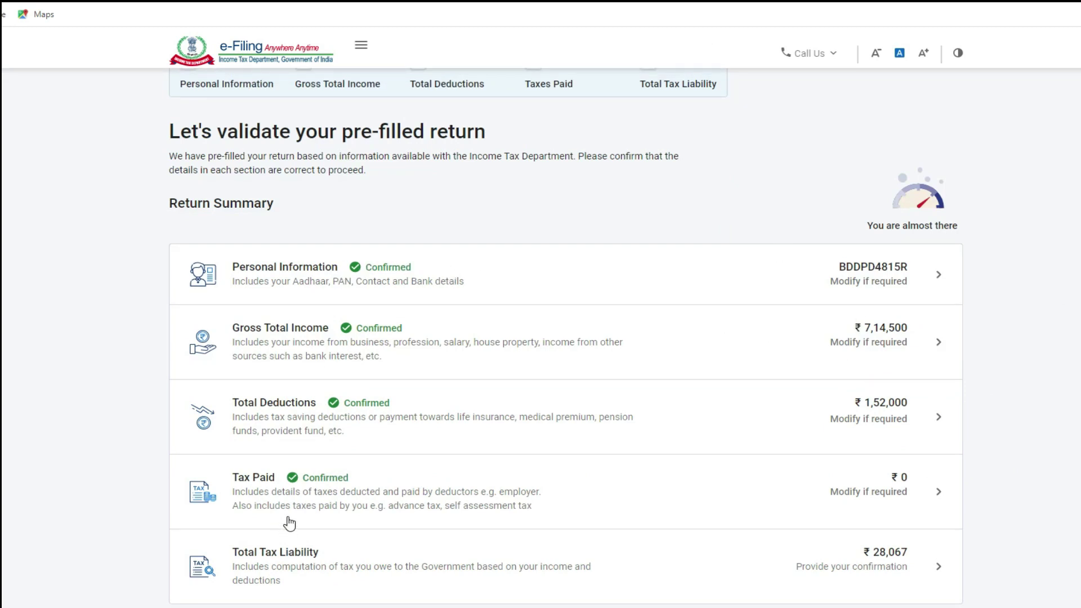
scroll(309, 526, down, 2)
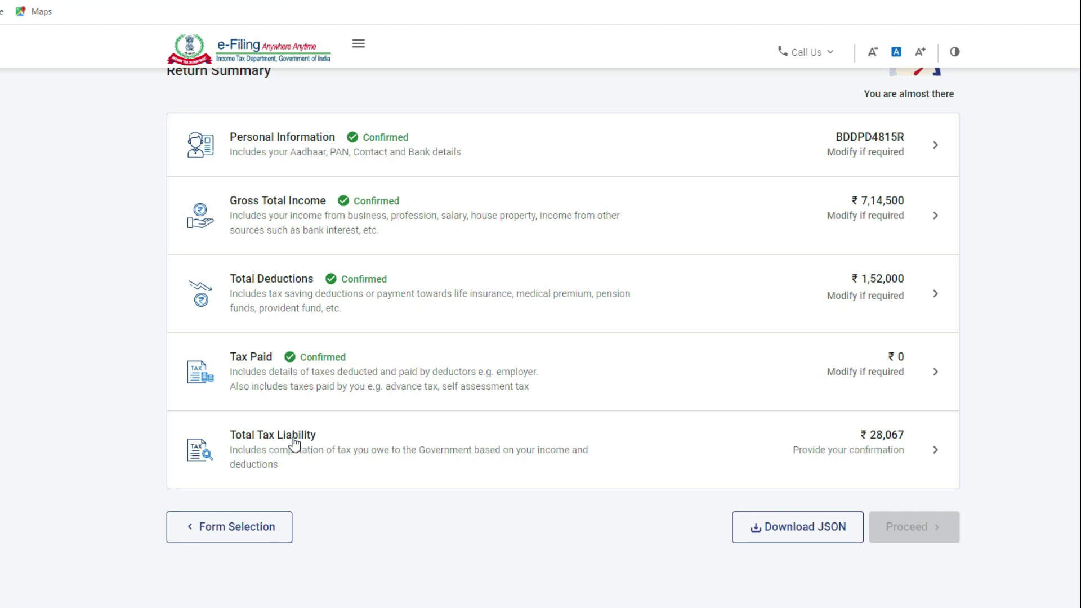
click(936, 447)
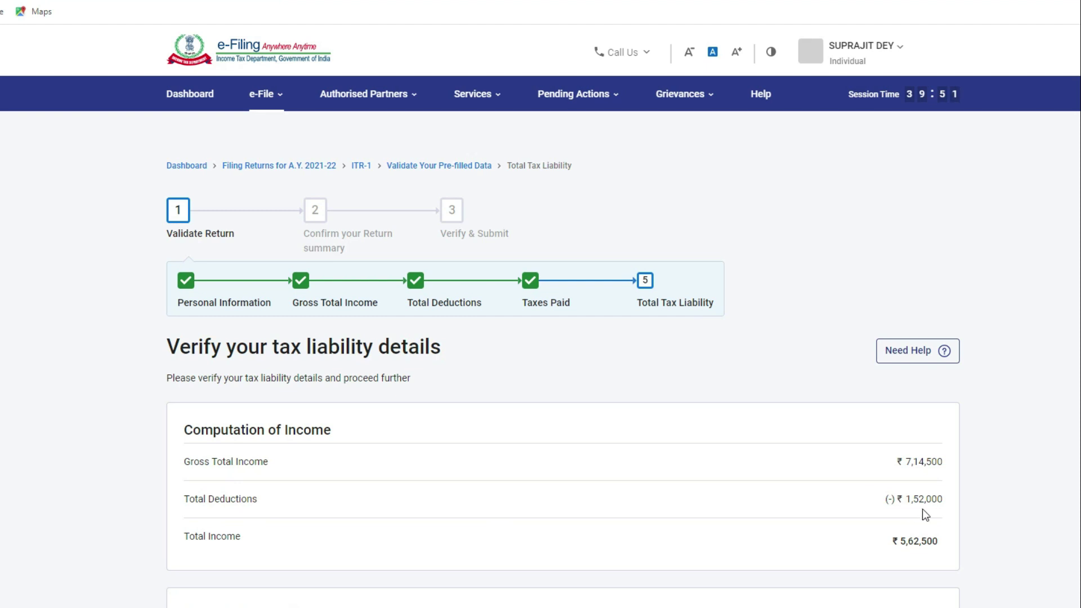
scroll(783, 535, down, 1)
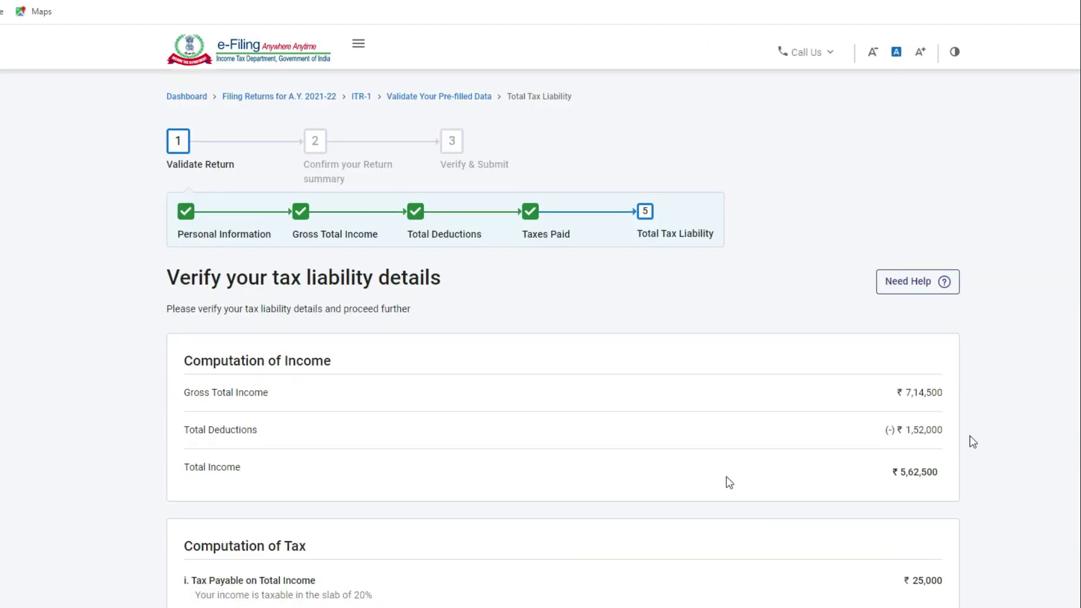
scroll(944, 487, down, 1)
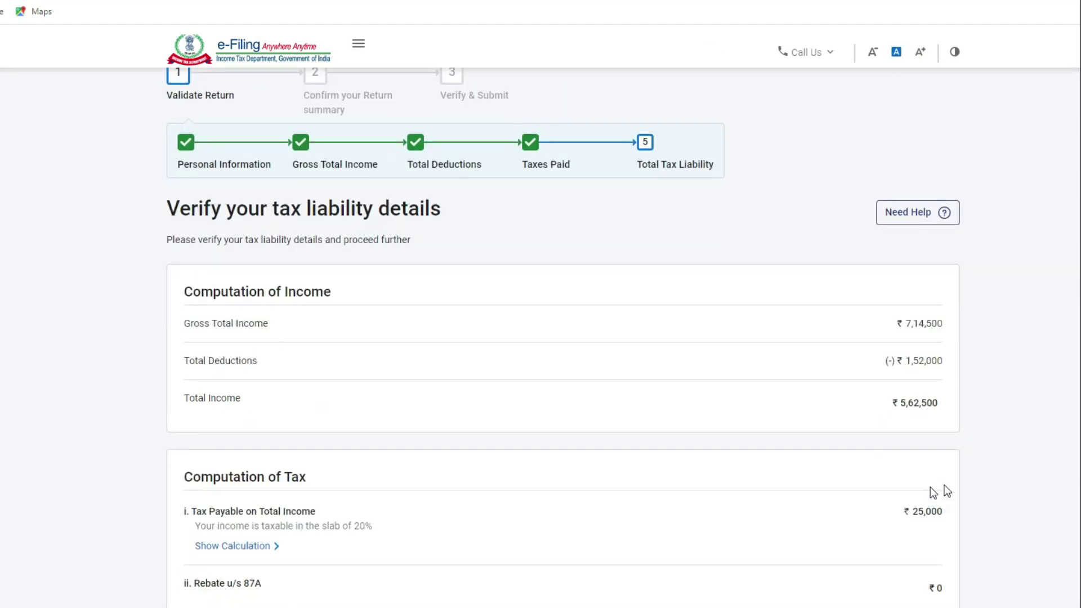
scroll(878, 521, down, 1)
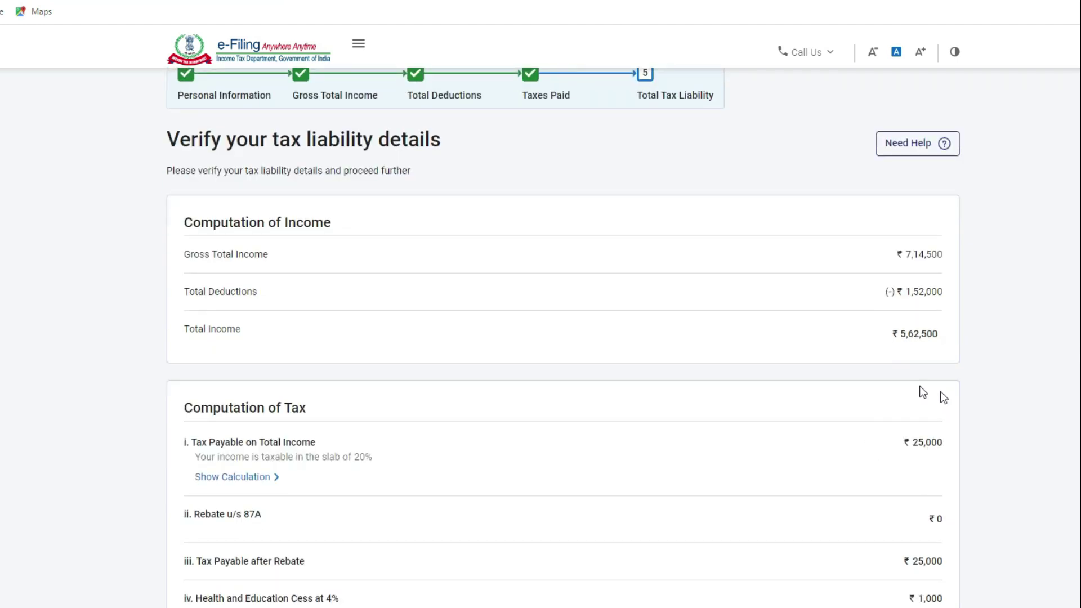
scroll(971, 455, down, 1)
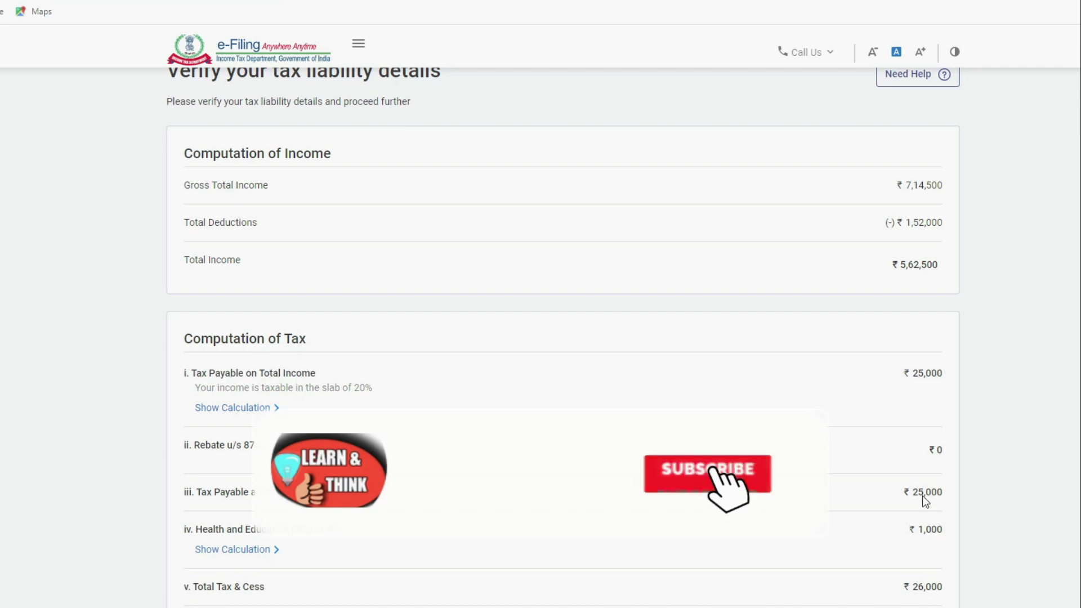
scroll(922, 496, down, 1)
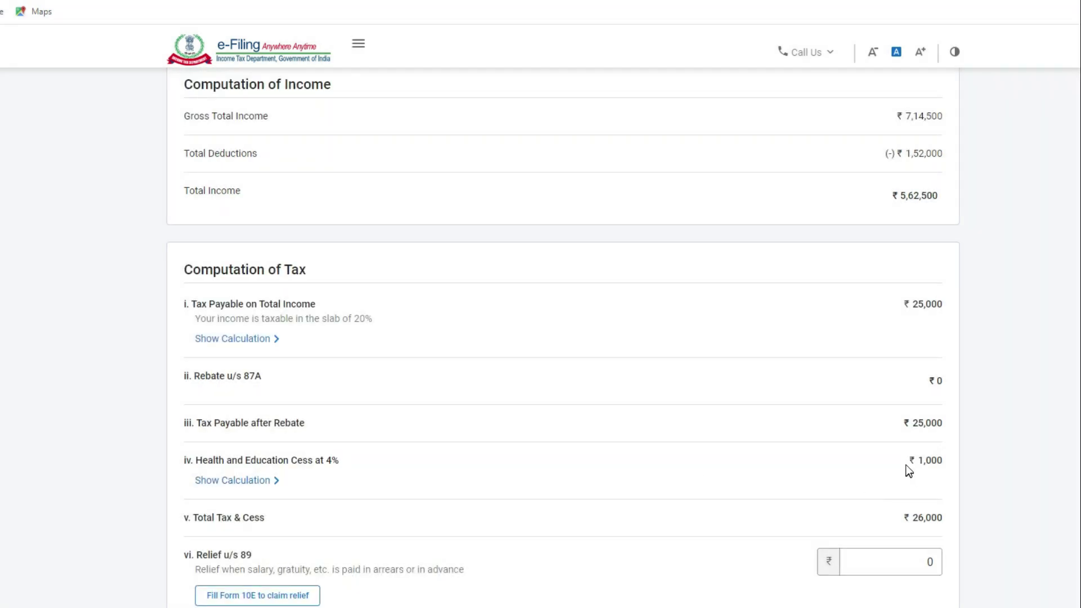
scroll(912, 471, down, 1)
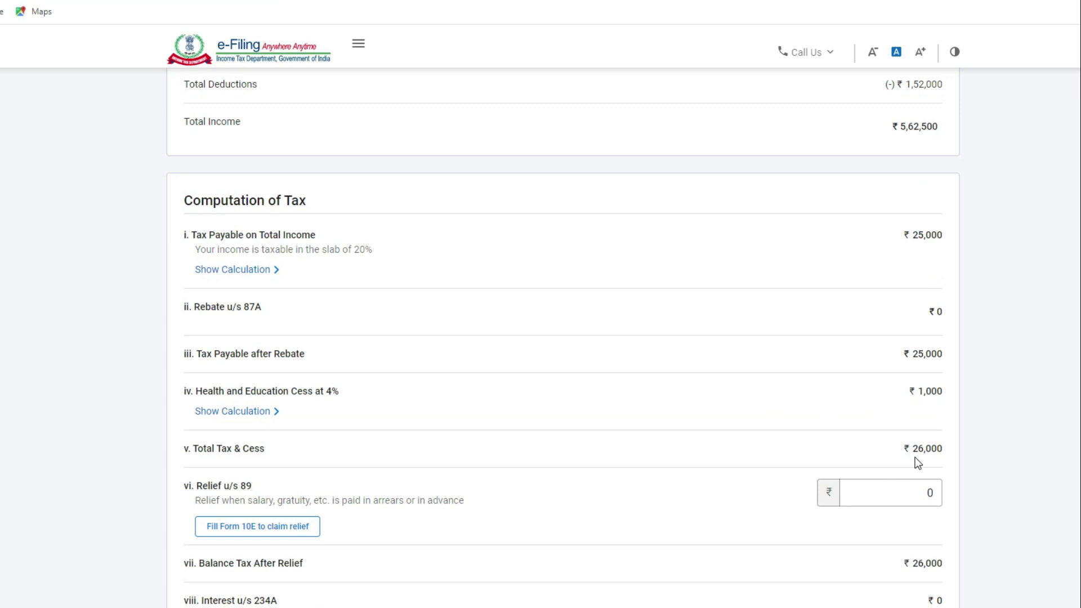
scroll(626, 386, down, 2)
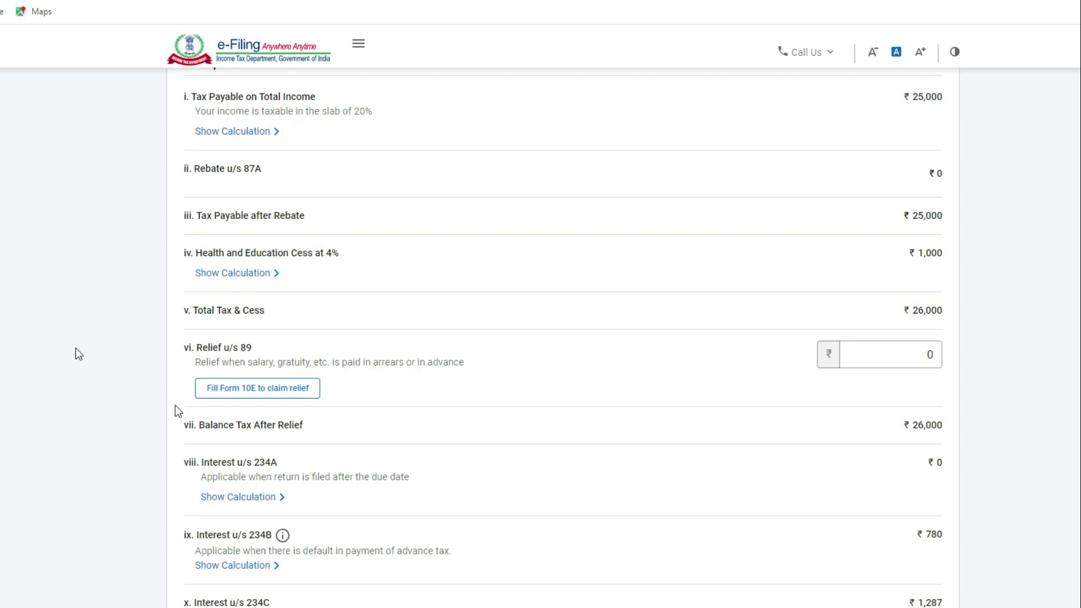
Step: Leave Relief u/s 89 at 0 and confirm the ₹28,067 tax liability
click(890, 355)
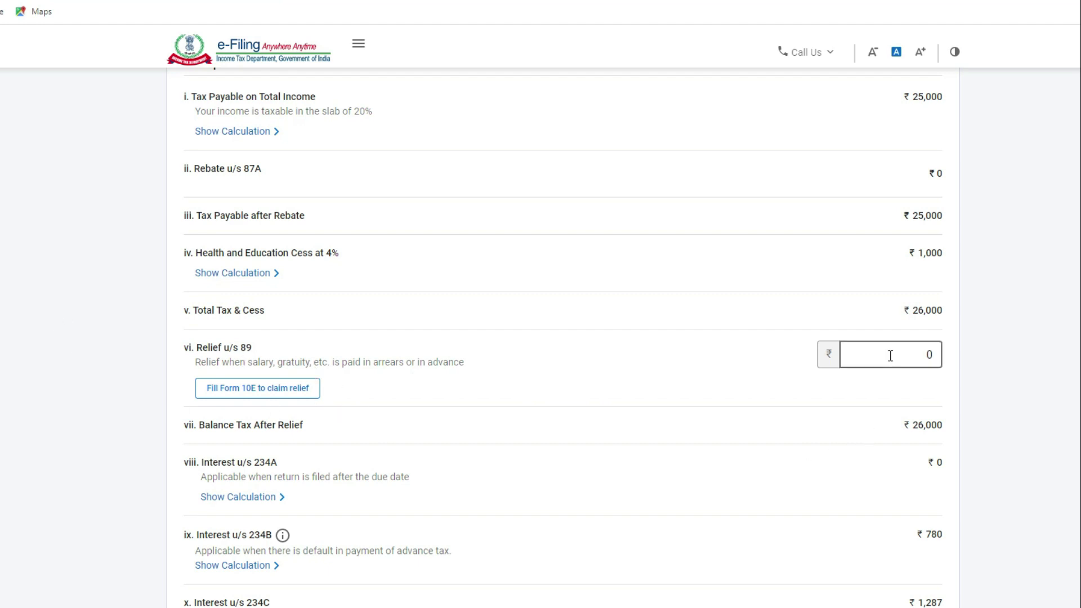
click(552, 390)
scroll(794, 445, down, 1)
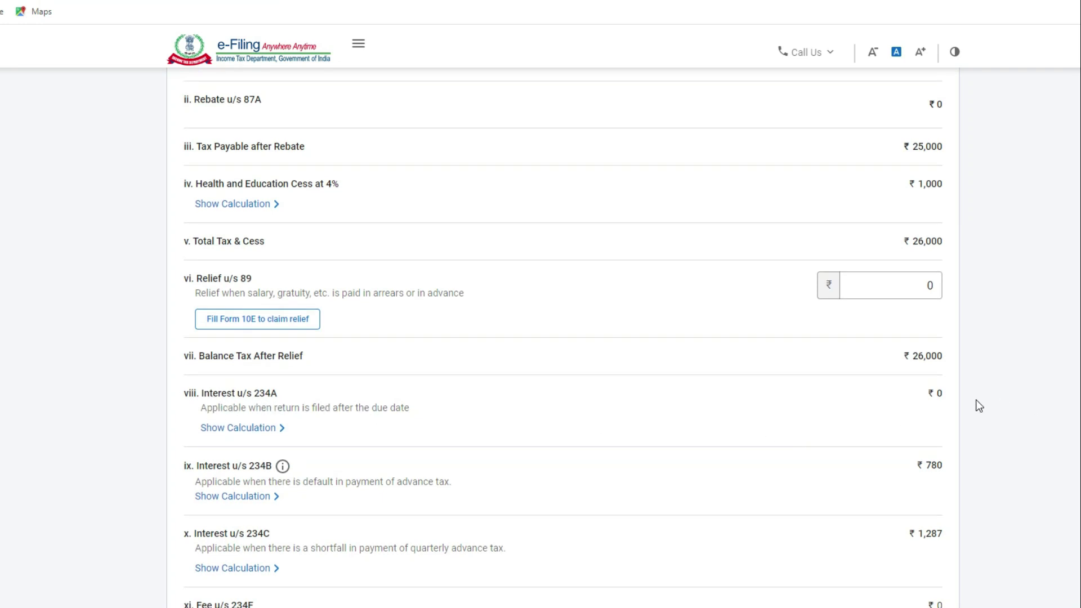
scroll(480, 480, down, 2)
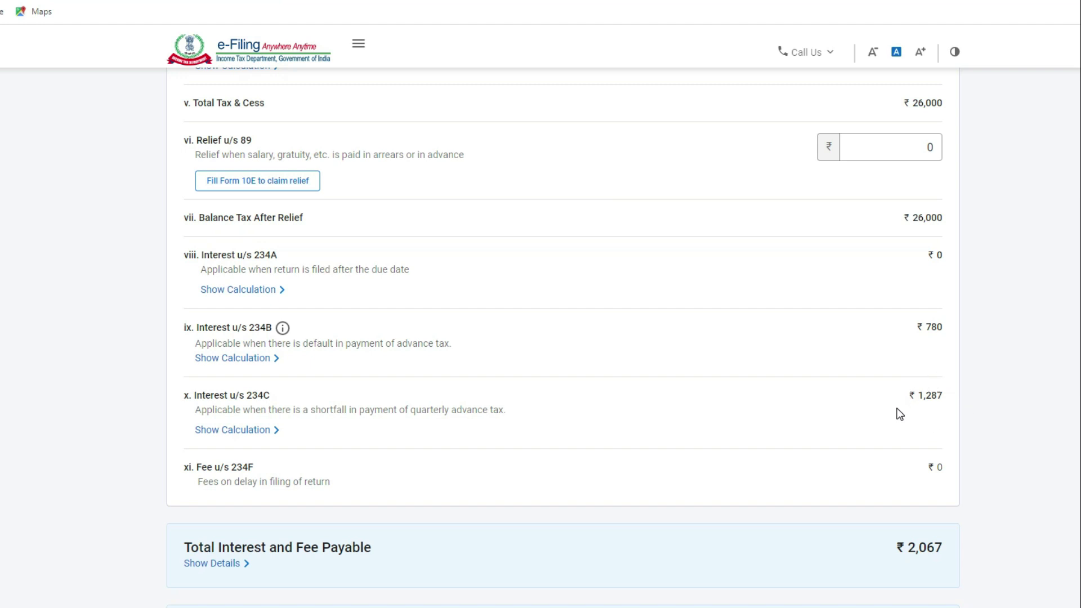
scroll(854, 432, down, 1)
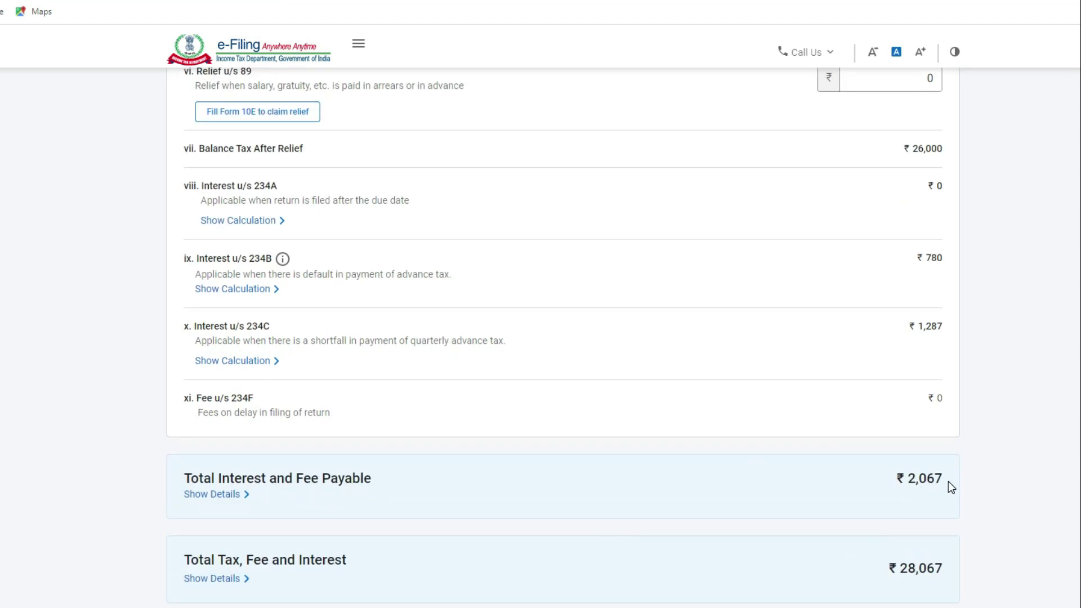
scroll(607, 483, down, 2)
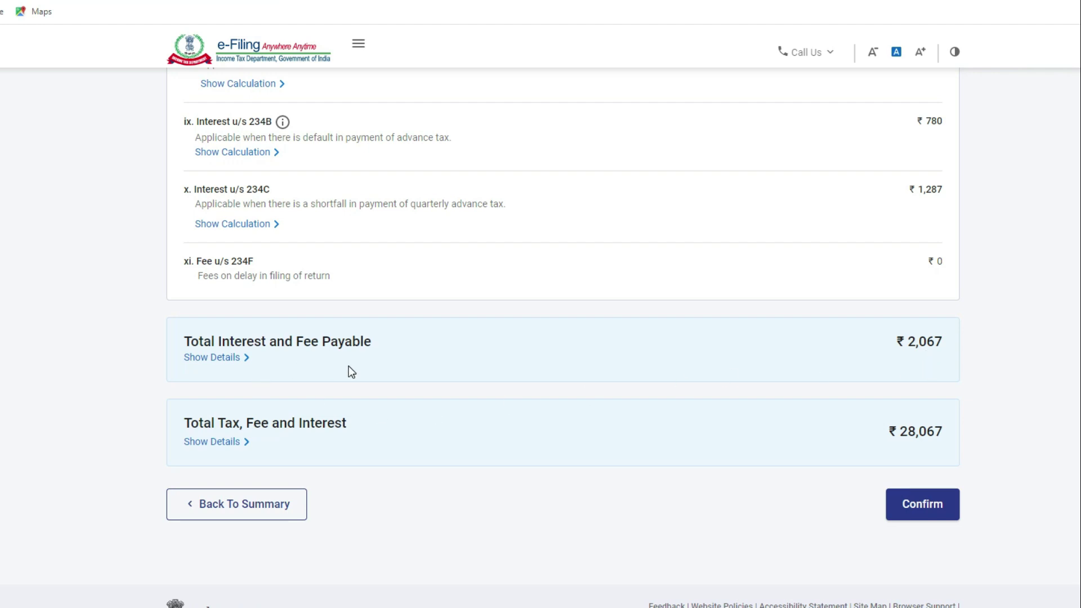
scroll(768, 395, up, 7)
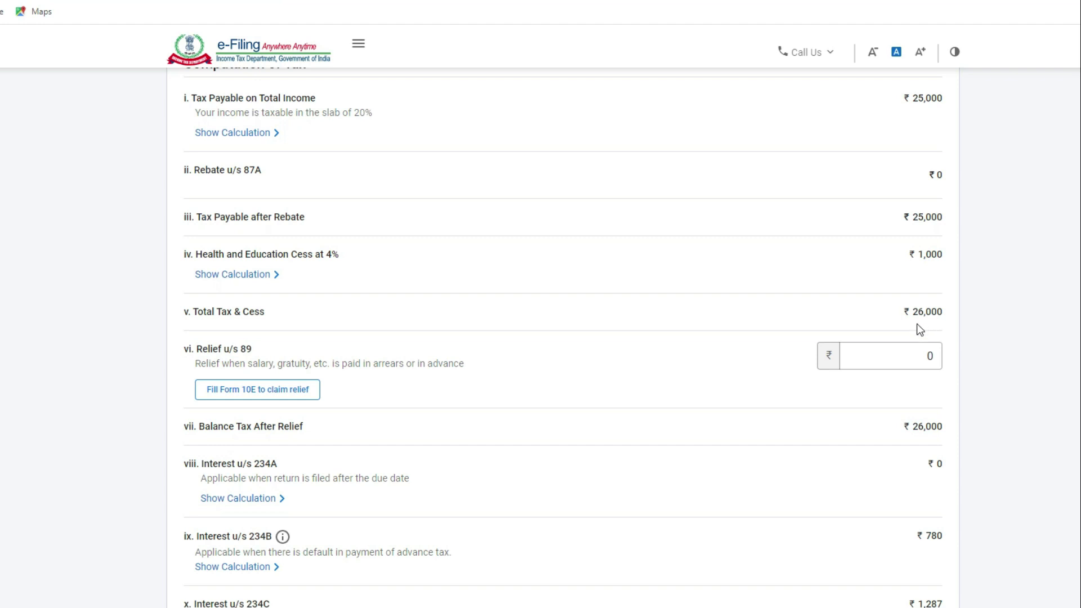
scroll(918, 327, down, 6)
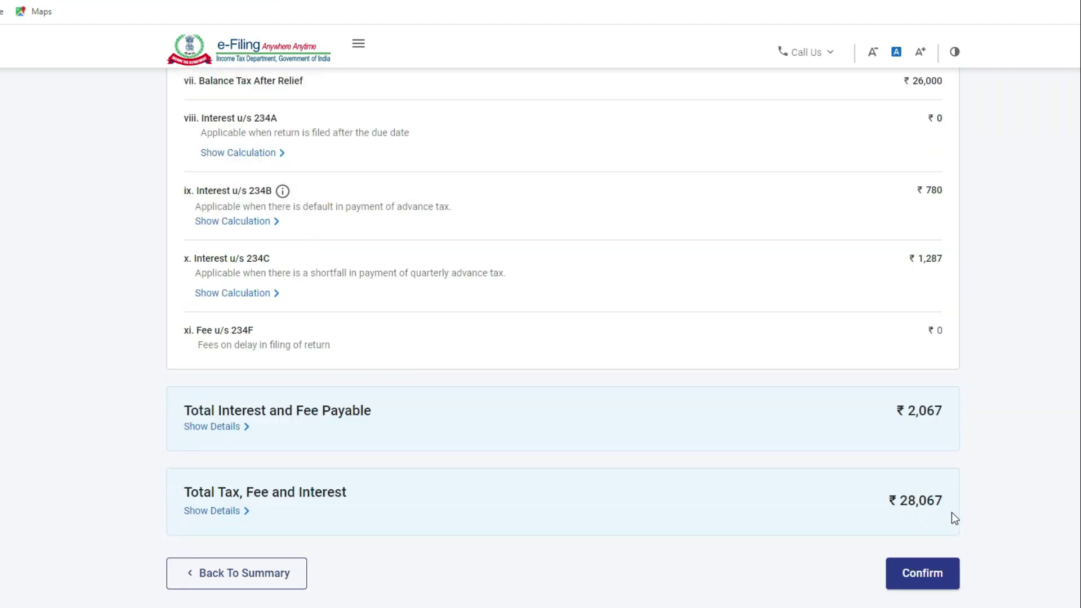
click(923, 583)
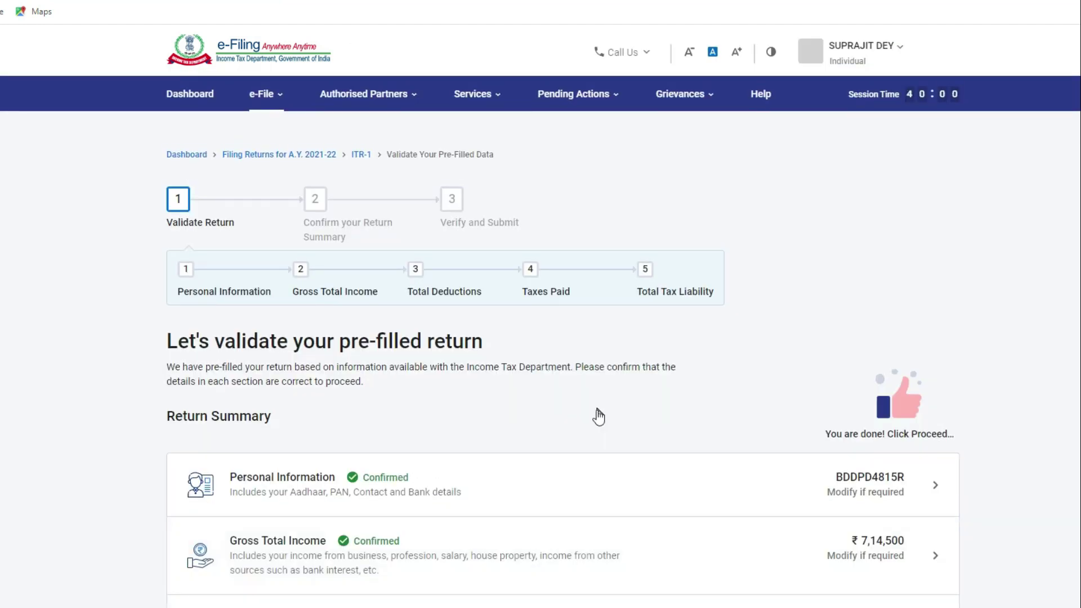
Step: Proceed from the confirmed Return Summary to the tax summary showing ₹28,070 payable
scroll(598, 414, down, 6)
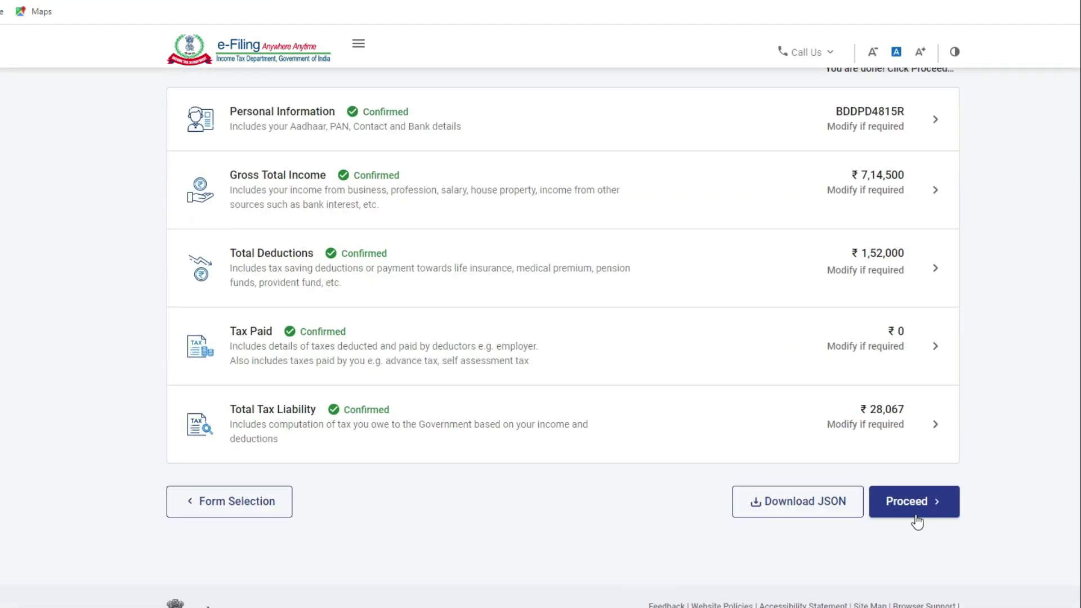
click(920, 508)
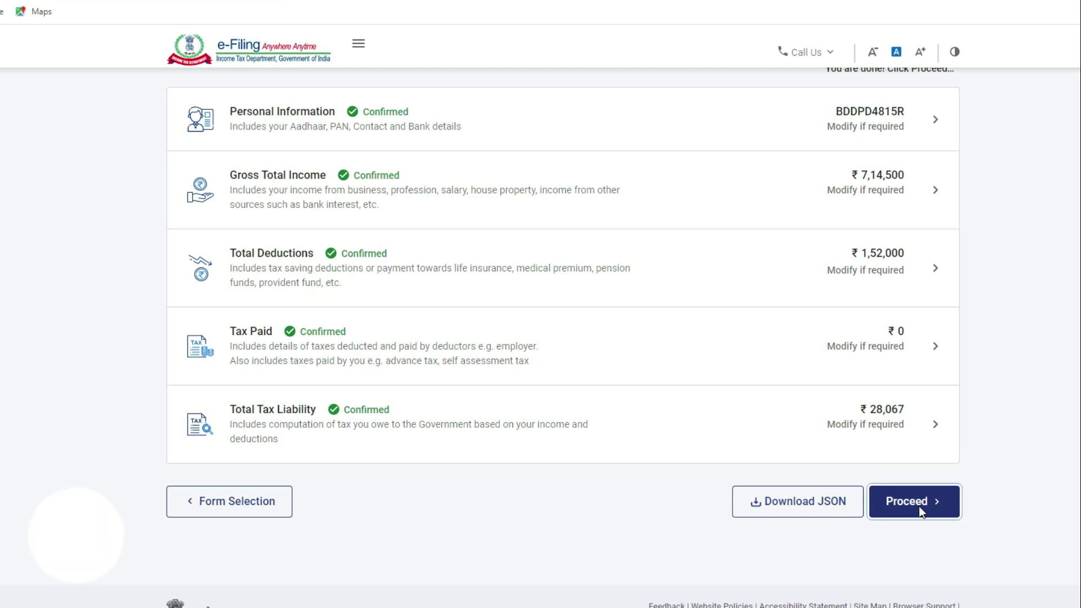
scroll(425, 460, down, 2)
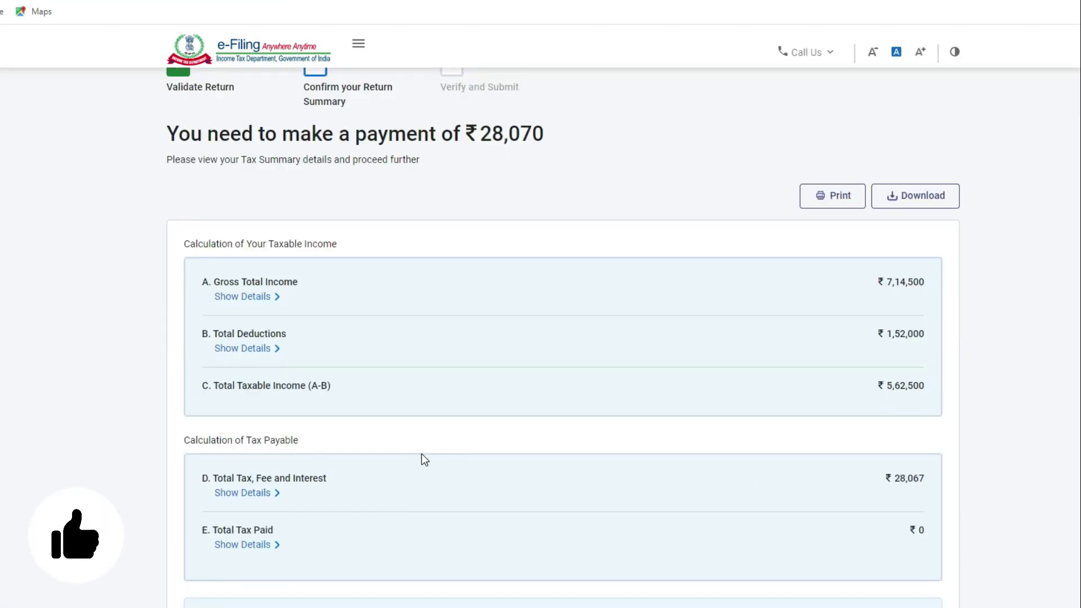
Step: Choose Pay Now for the ₹28,070 Amount Payable on the Tax Summary
scroll(425, 460, down, 2)
scroll(425, 460, up, 3)
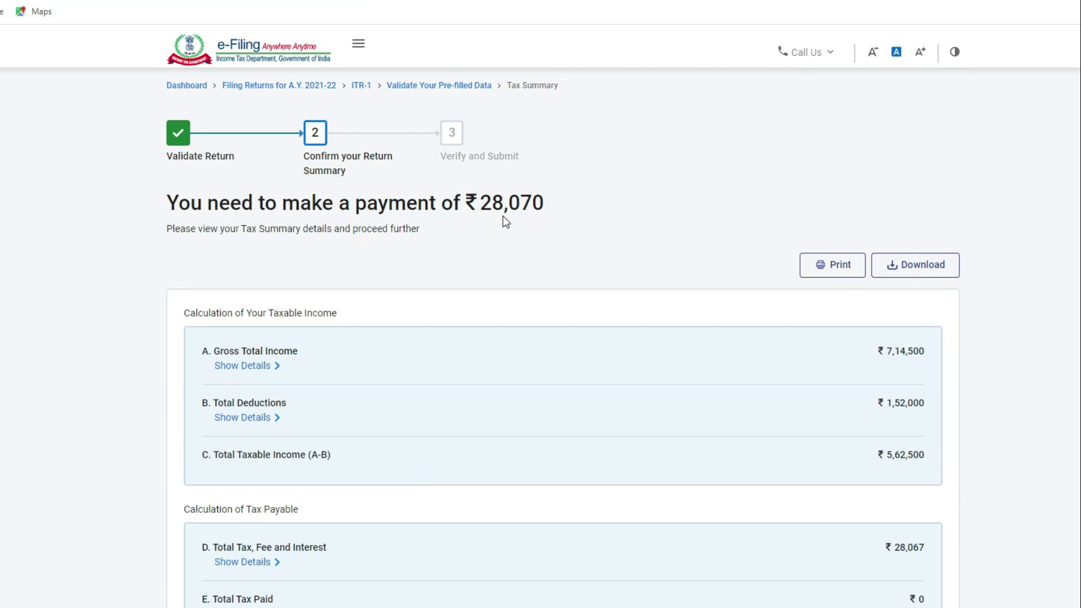
scroll(535, 363, down, 5)
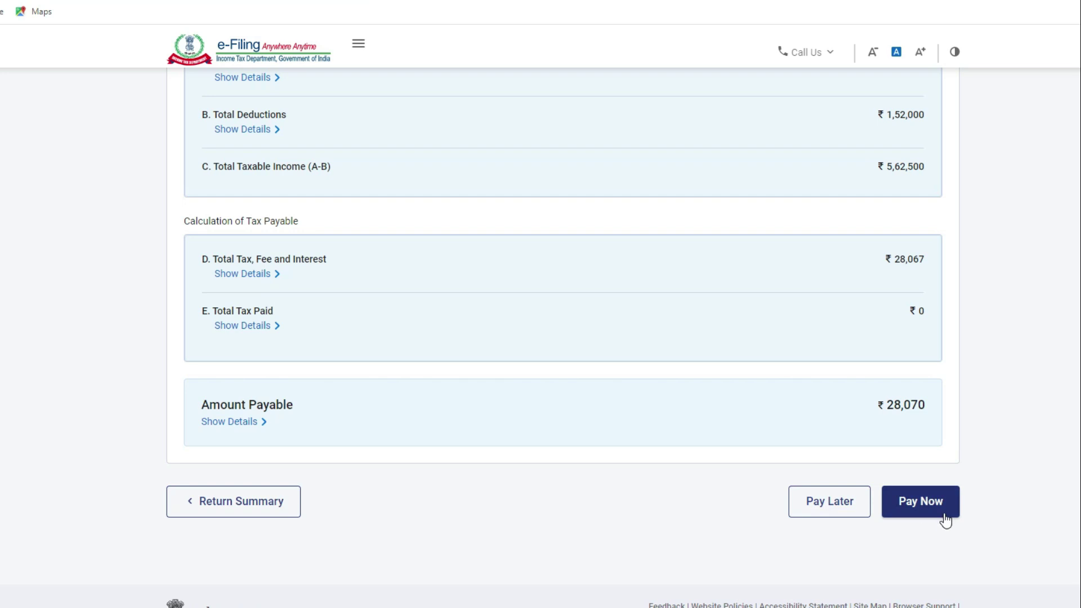
click(922, 514)
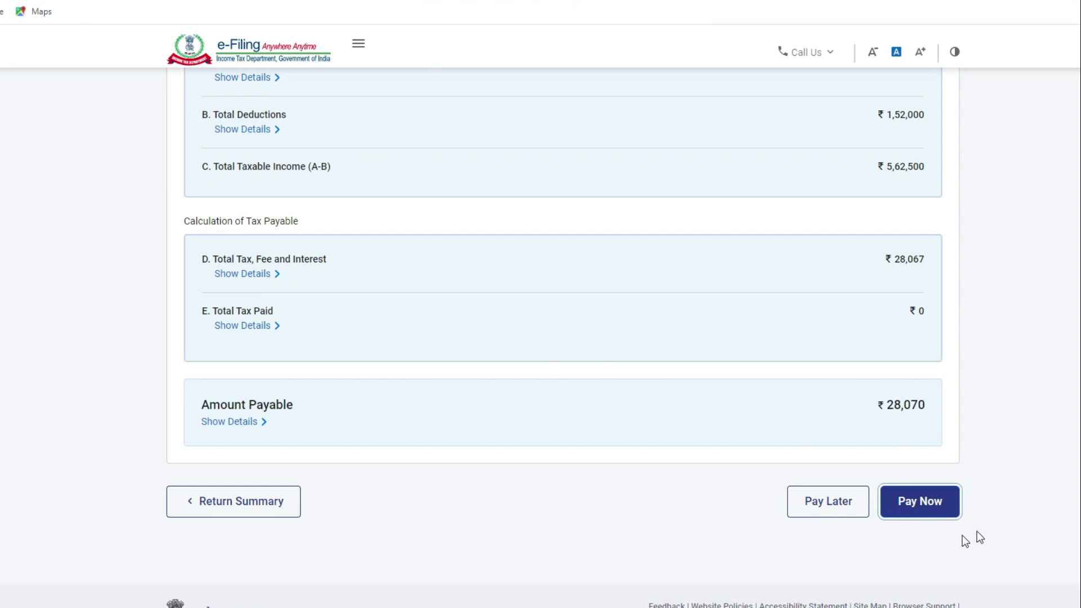
scroll(699, 442, up, 5)
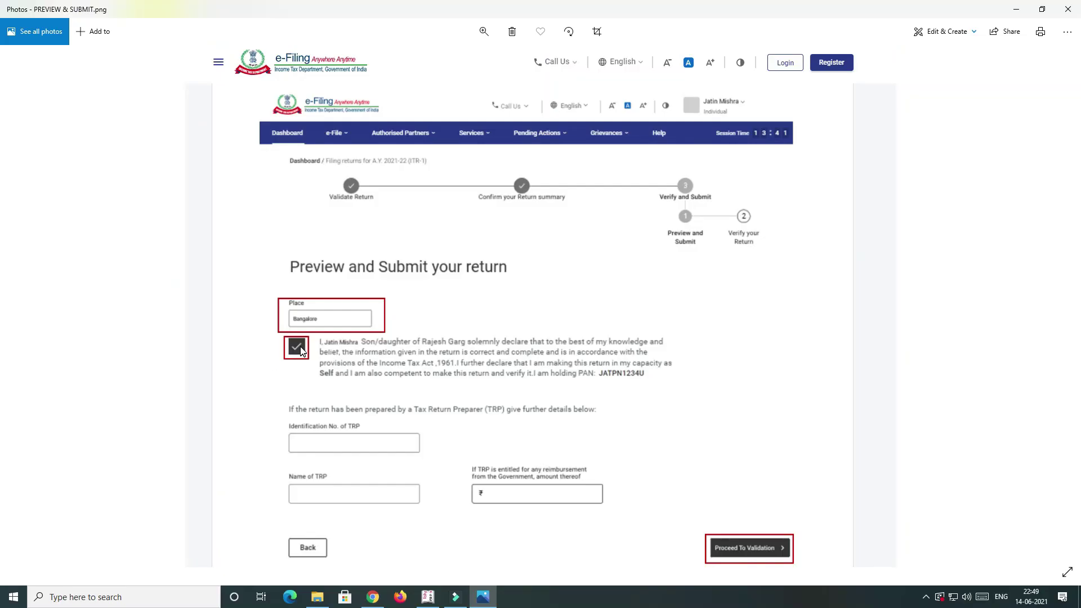
Step: Flip back and forth between the PREVIEW & SUBMIT.png and VALIDATION SUCCESSFUL.png screenshots
key(Right)
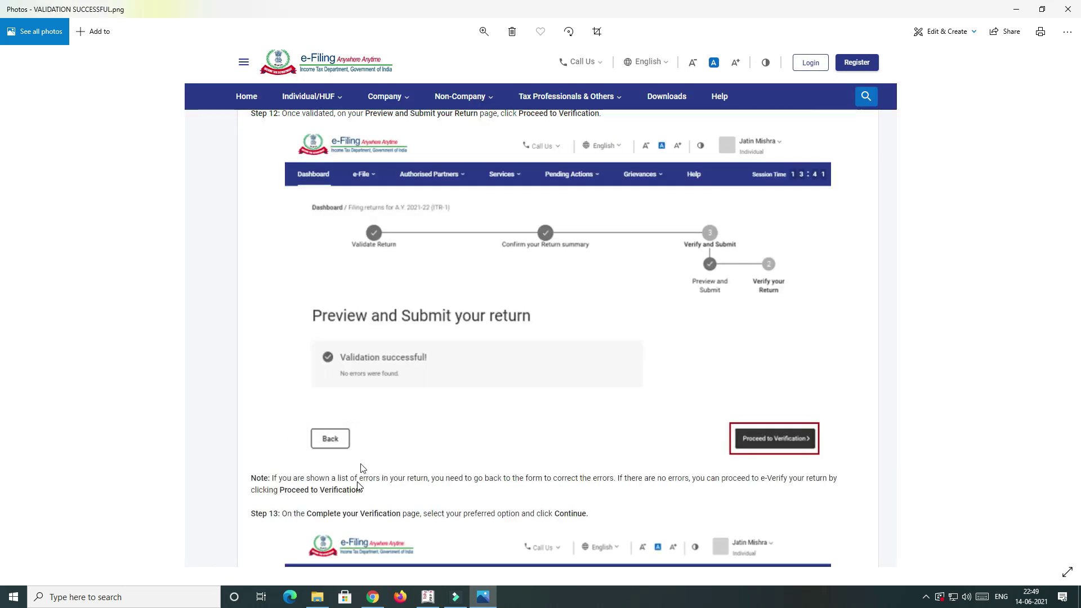
key(Left)
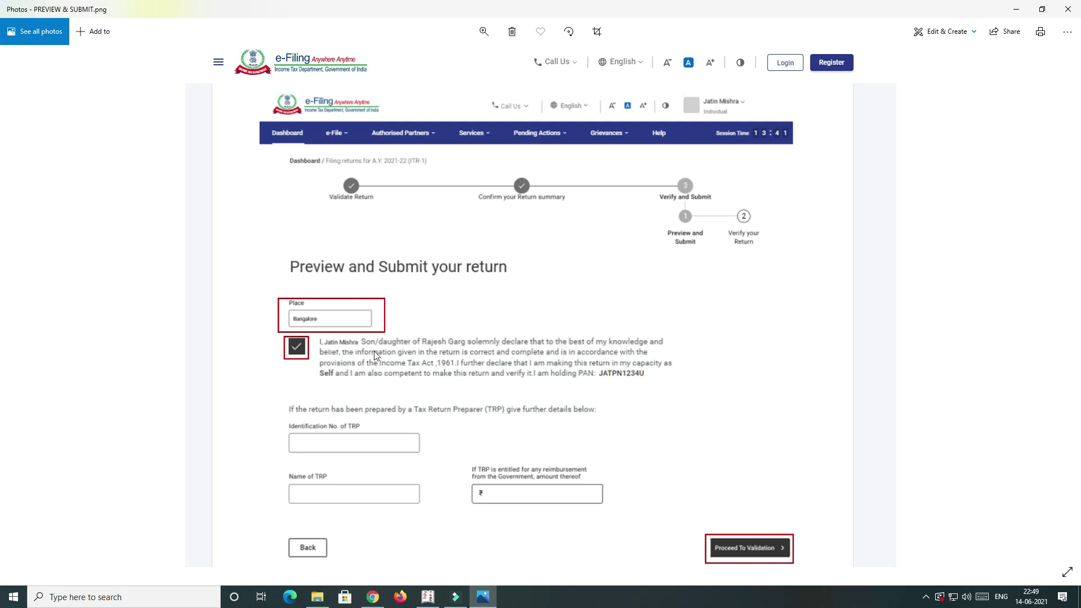
key(Right)
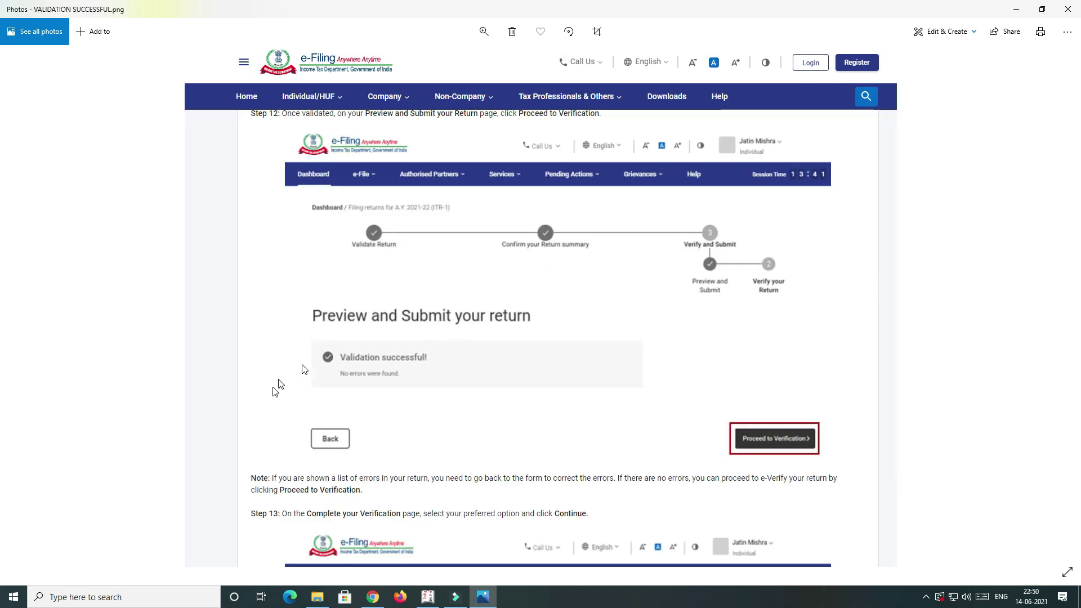
key(Left)
Step: Advance to COMPLETE YOUR VERIFICATION.png, with eVerify Now as the recommended method
key(Right)
key(Right)
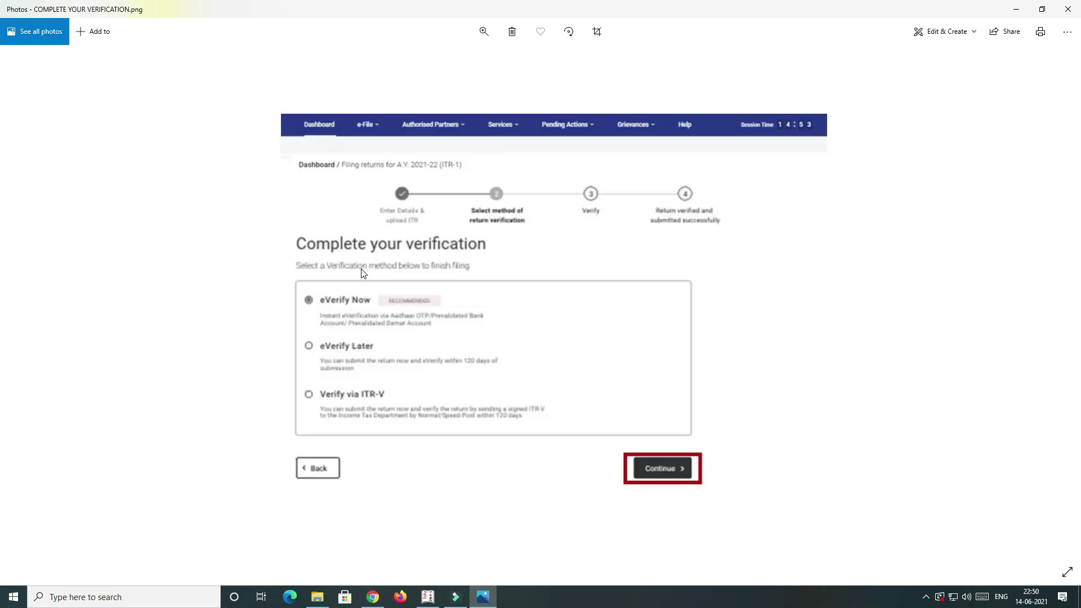